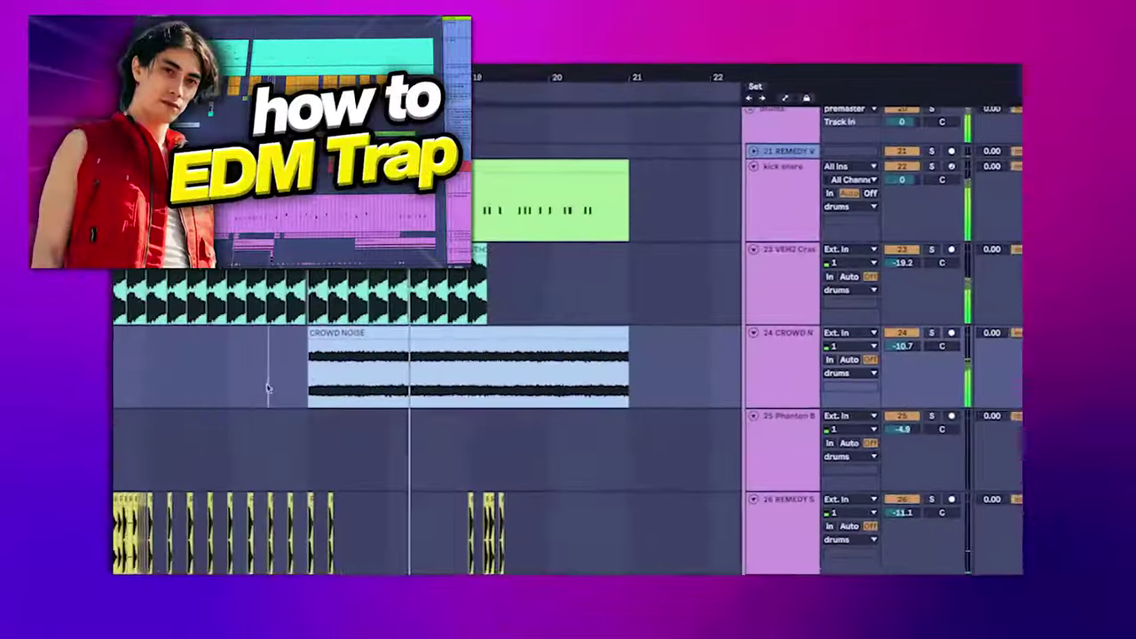
Scroll the arrangement down and back up to look over the project's tracks
scroll(514, 259, "down", 5)
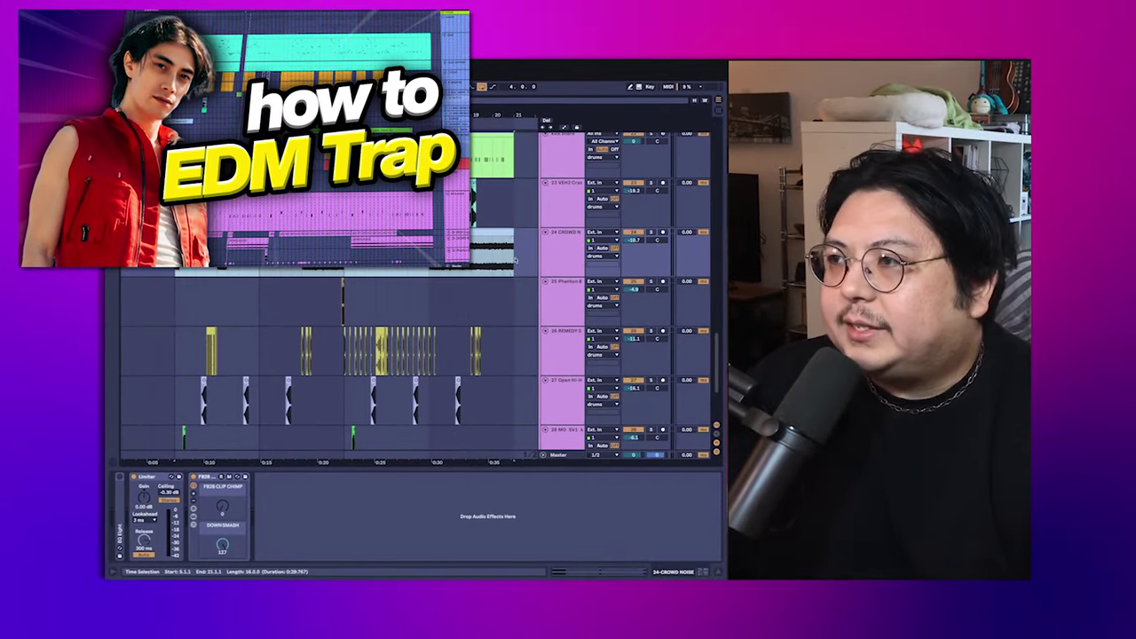
scroll(399, 355, "up", 5)
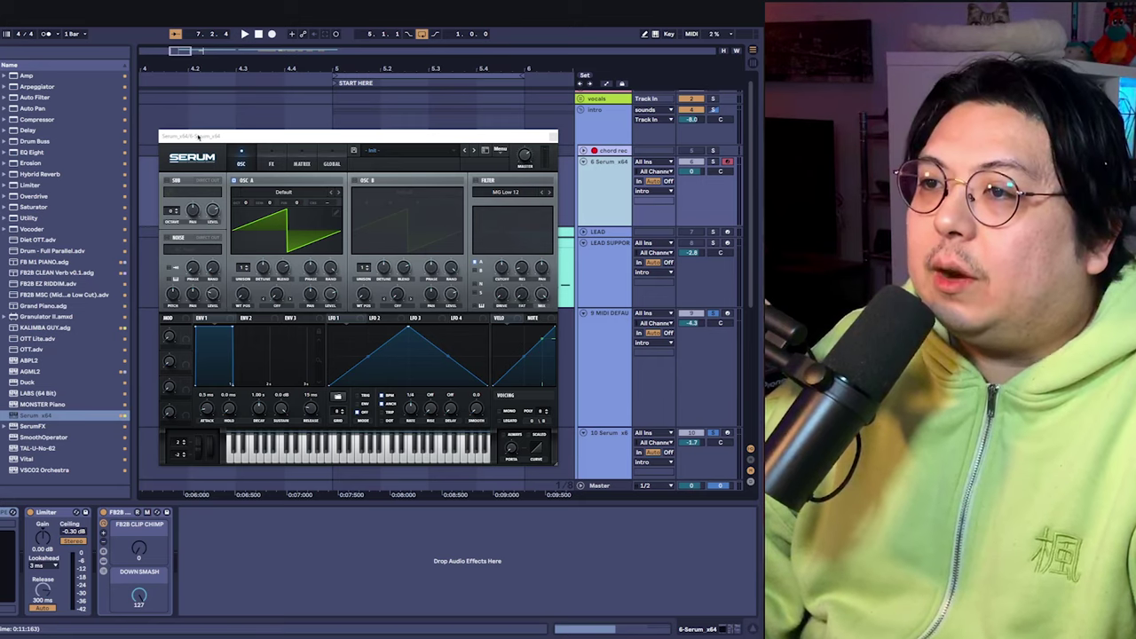
Move the Serum window lower to reveal the cyan MIDI clip, then start playback
left_click_drag(253, 139, 214, 145)
key("space")
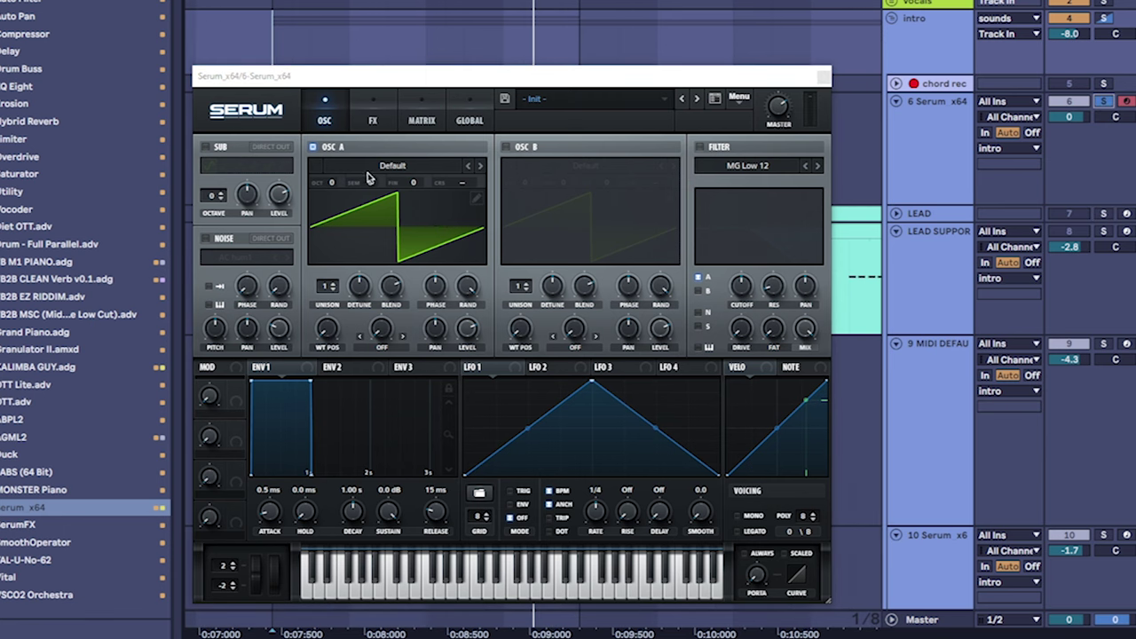
Load the Analog Basic_McB saw wavetable into OSC A and the newly enabled OSC B
left_click(387, 168)
mouse_move(382, 182)
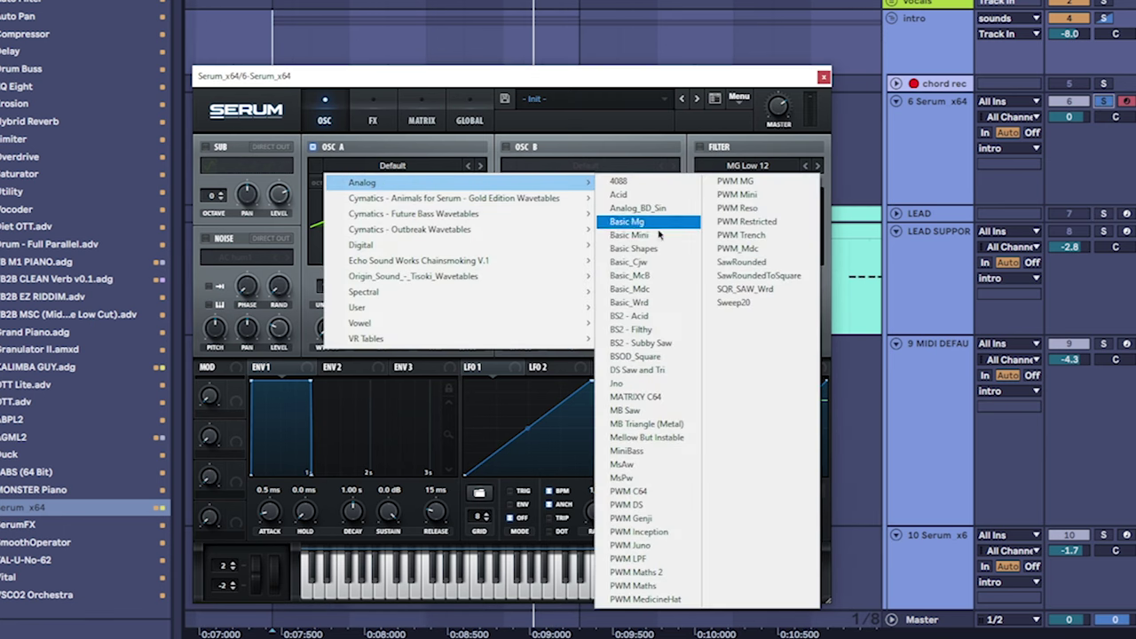
left_click(662, 276)
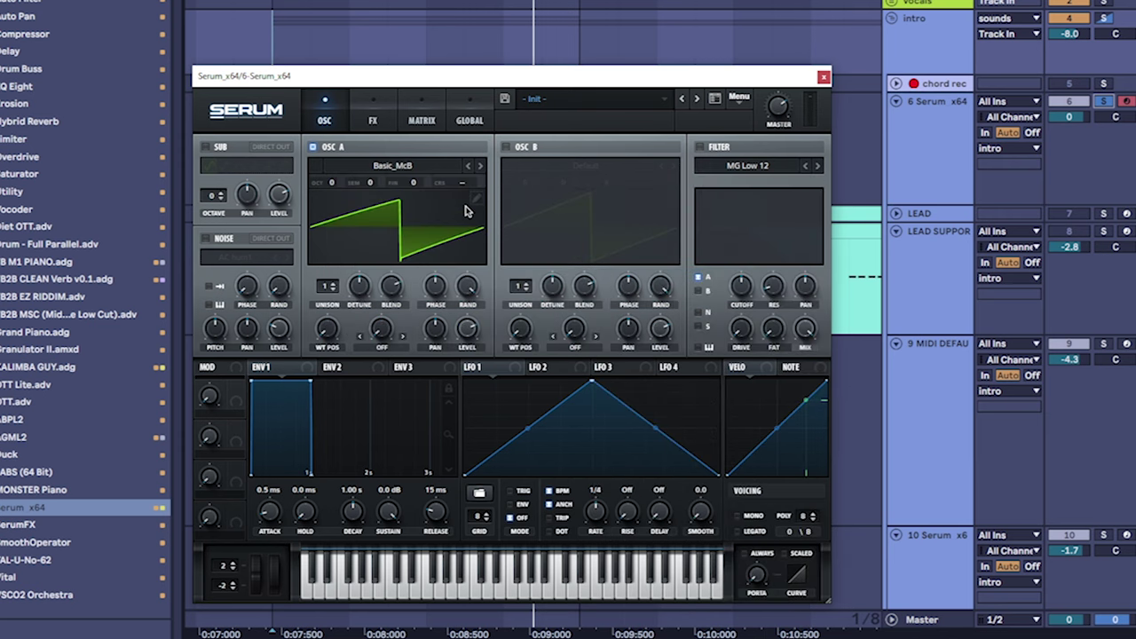
left_click(505, 146)
left_click(586, 165)
mouse_move(568, 182)
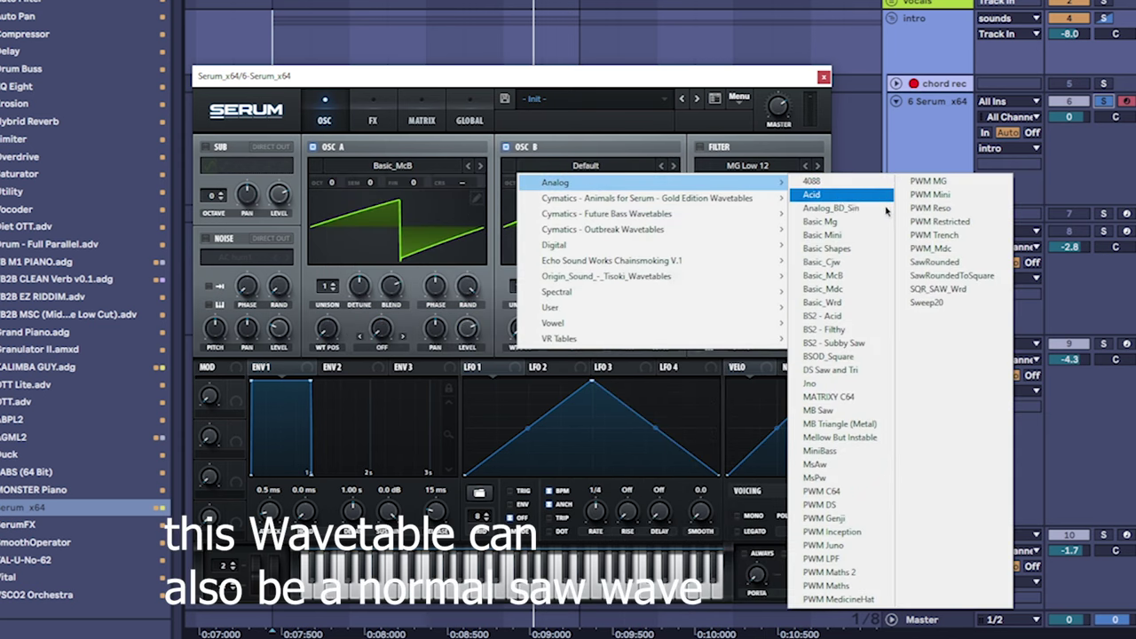
left_click(859, 275)
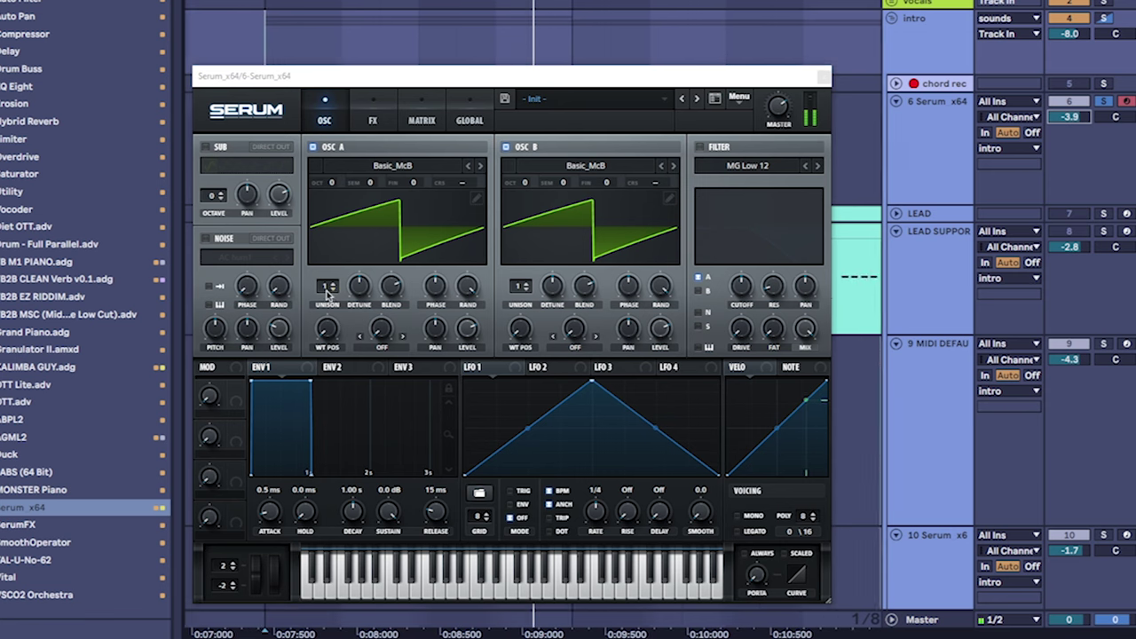
Give both oscillators 2 unison voices and play the project to hear the sound
left_click_drag(328, 293, 328, 285)
left_click_drag(521, 293, 522, 285)
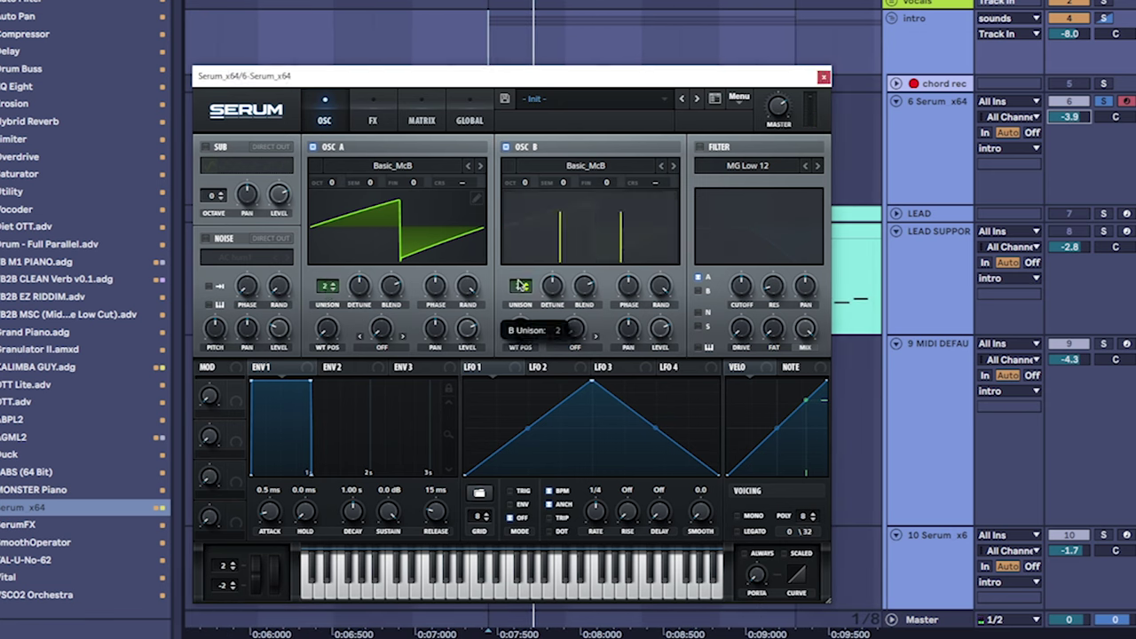
key("space")
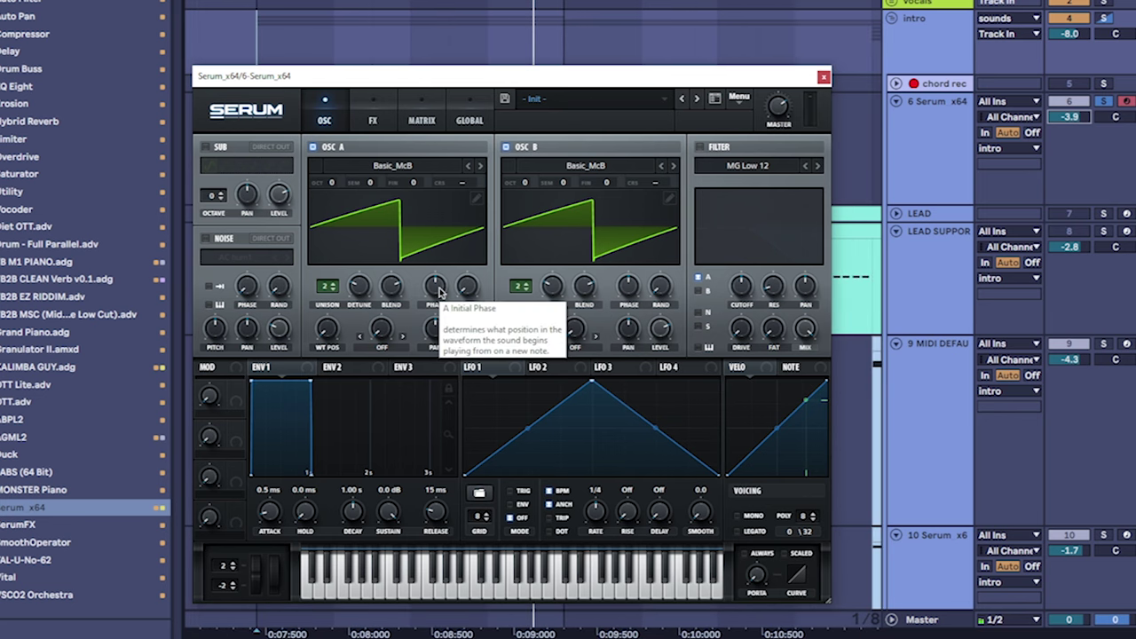
mouse_move(165, 371)
mouse_move(638, 286)
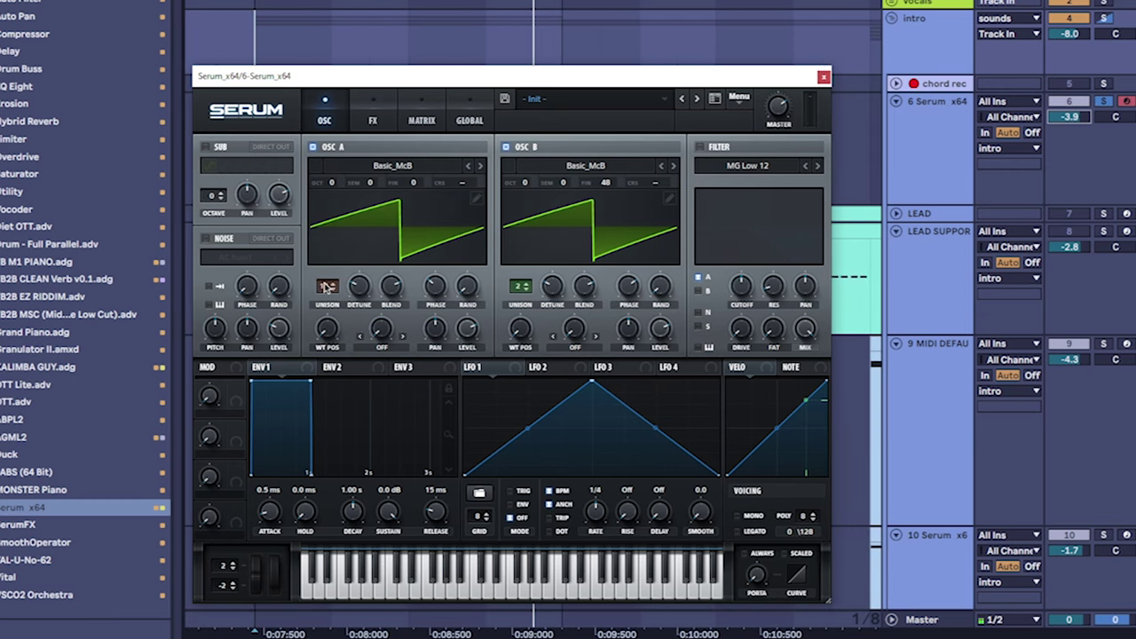
Shape ENV 1 as a pluck: about 590 ms decay, zero attack and release, sharply curved decay
left_click_drag(328, 293, 314, 384)
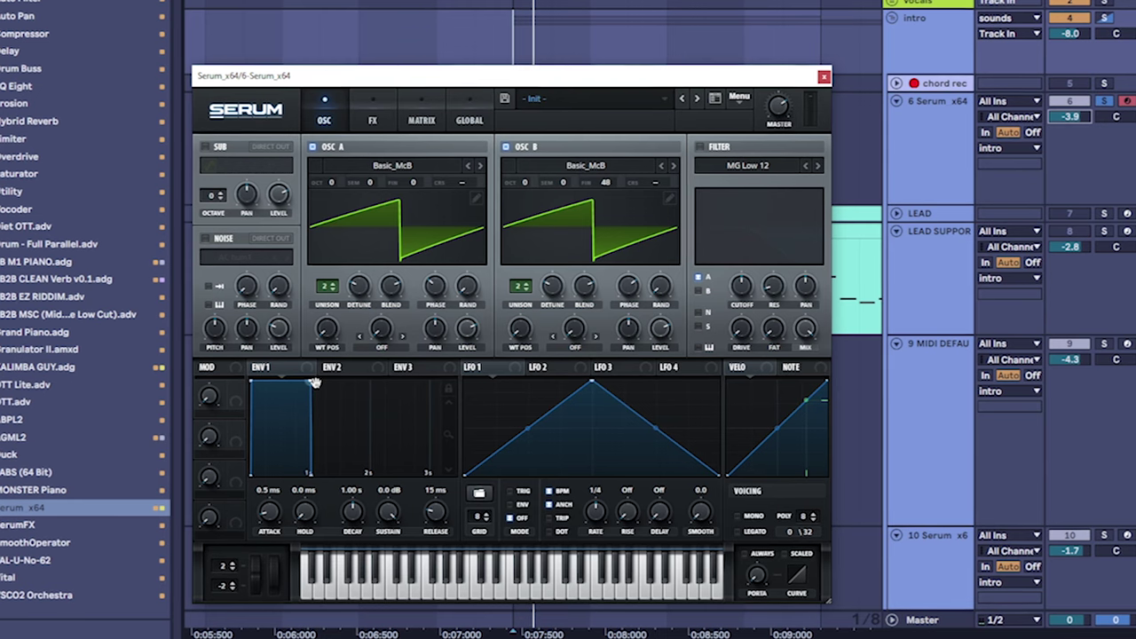
left_click_drag(314, 383, 309, 519)
left_click_drag(437, 557, 431, 553)
double_click(306, 557)
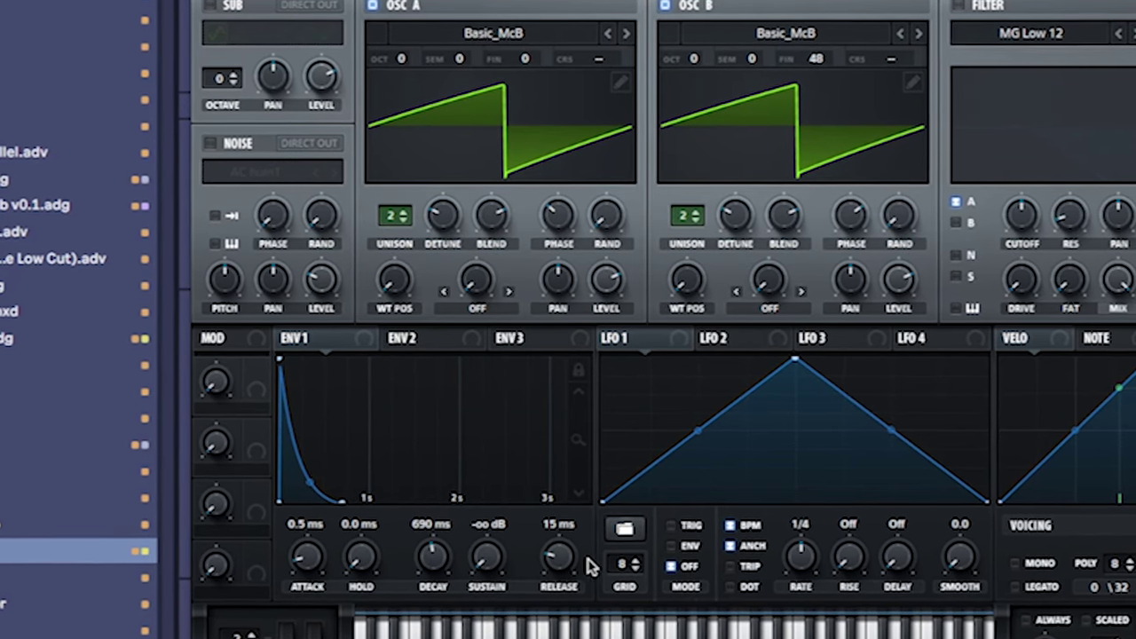
double_click(557, 556)
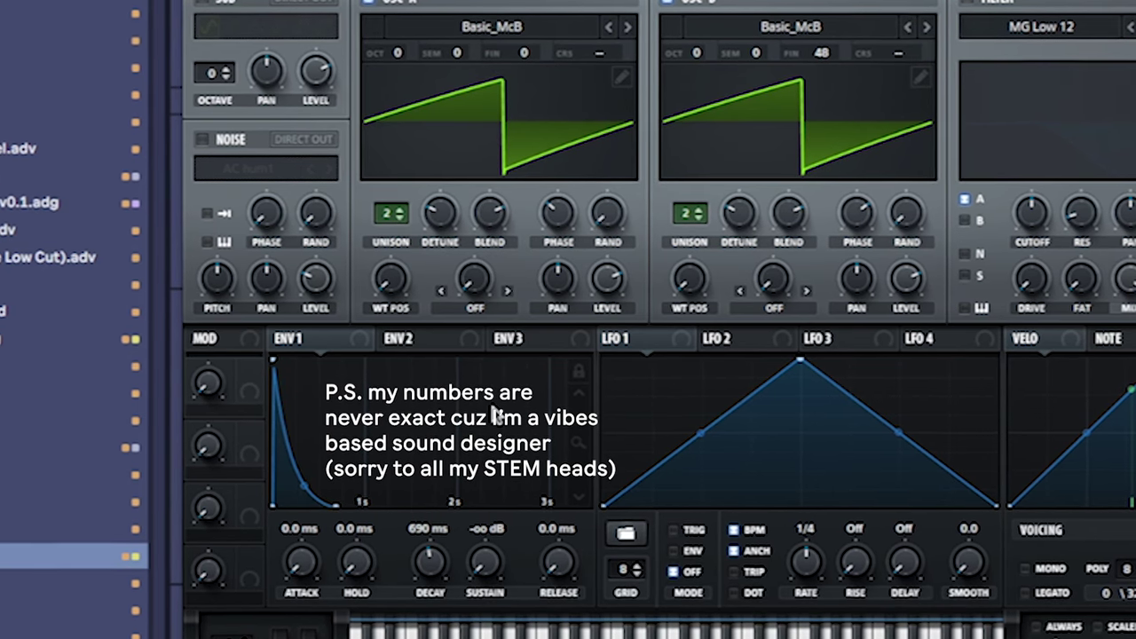
left_click_drag(311, 475, 297, 512)
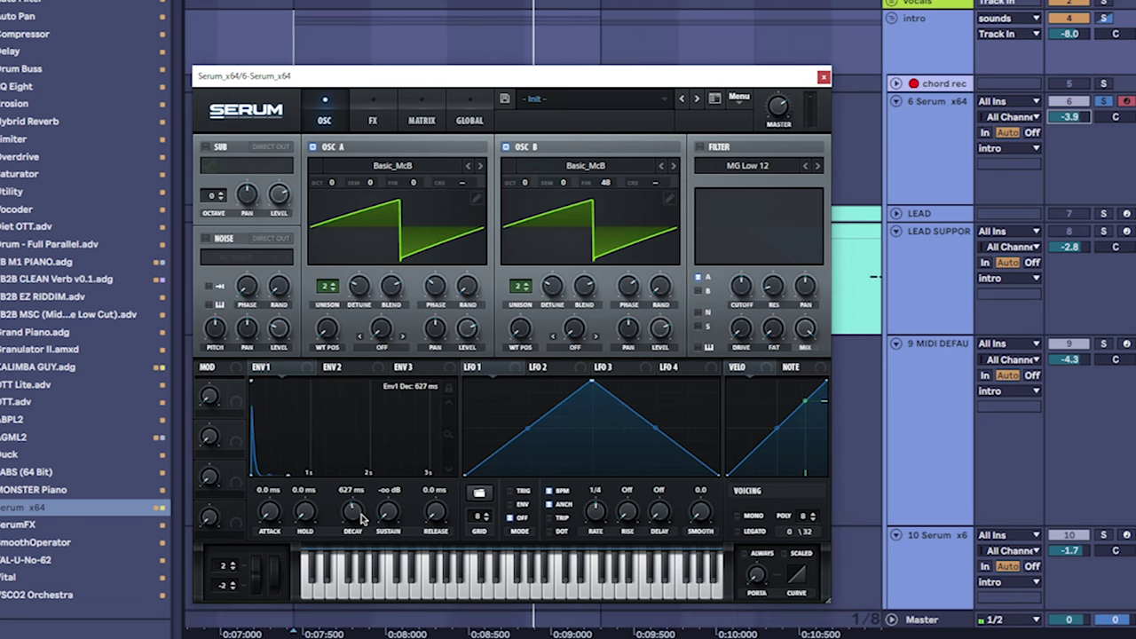
scroll(361, 519, "down", 2)
scroll(362, 519, "down", 3)
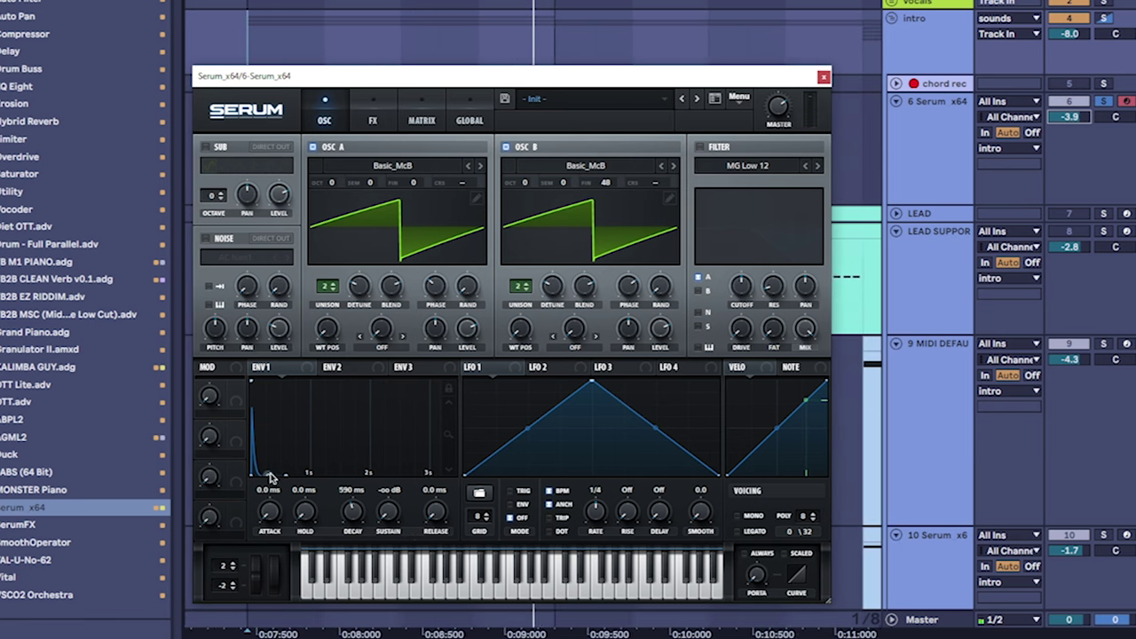
Turn on the noise oscillator with the Analog J106 HP sample
left_click(205, 238)
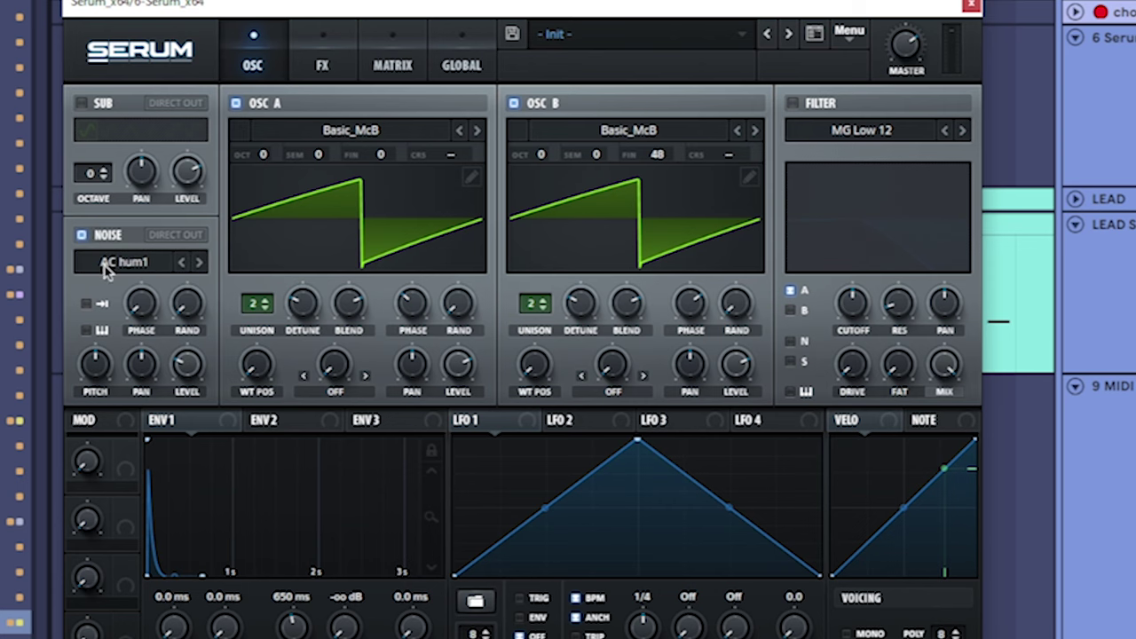
left_click(103, 266)
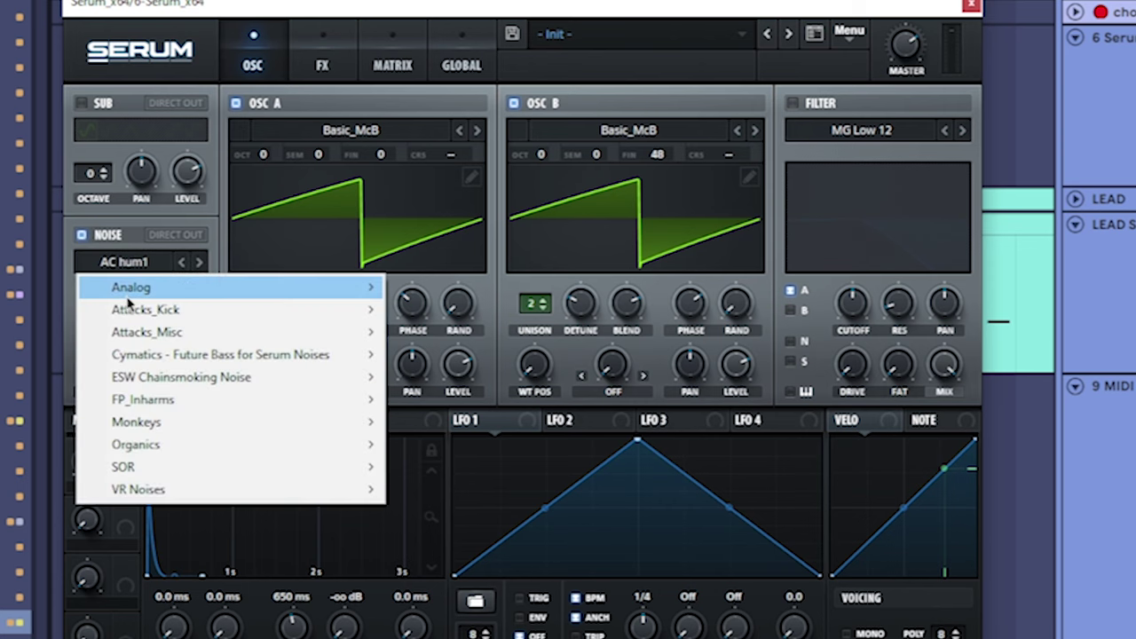
mouse_move(130, 286)
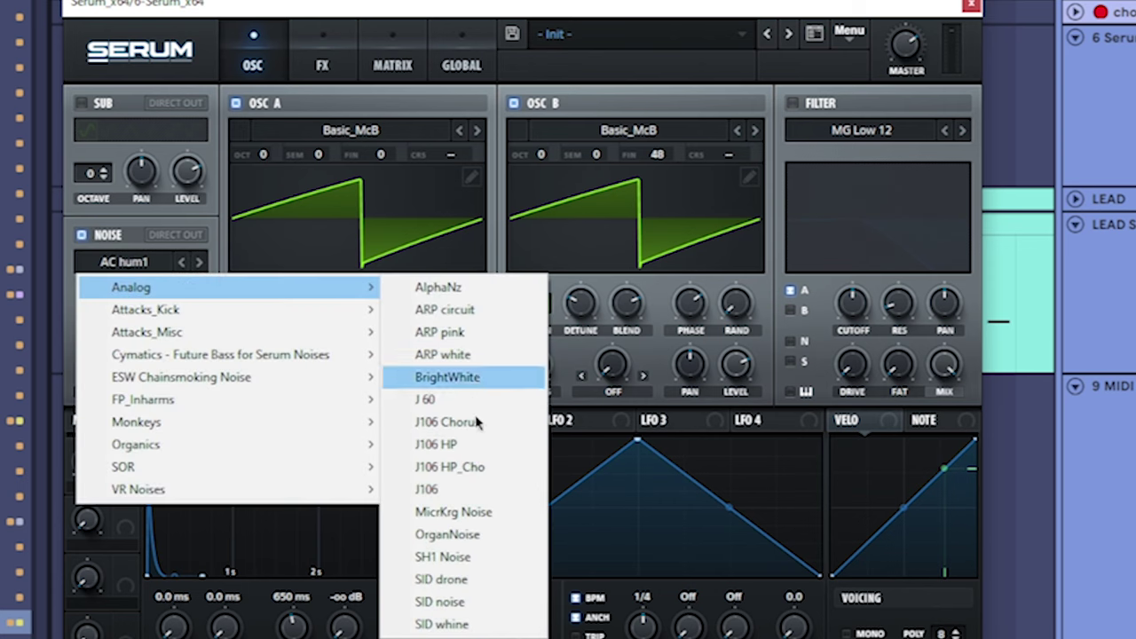
left_click(413, 453)
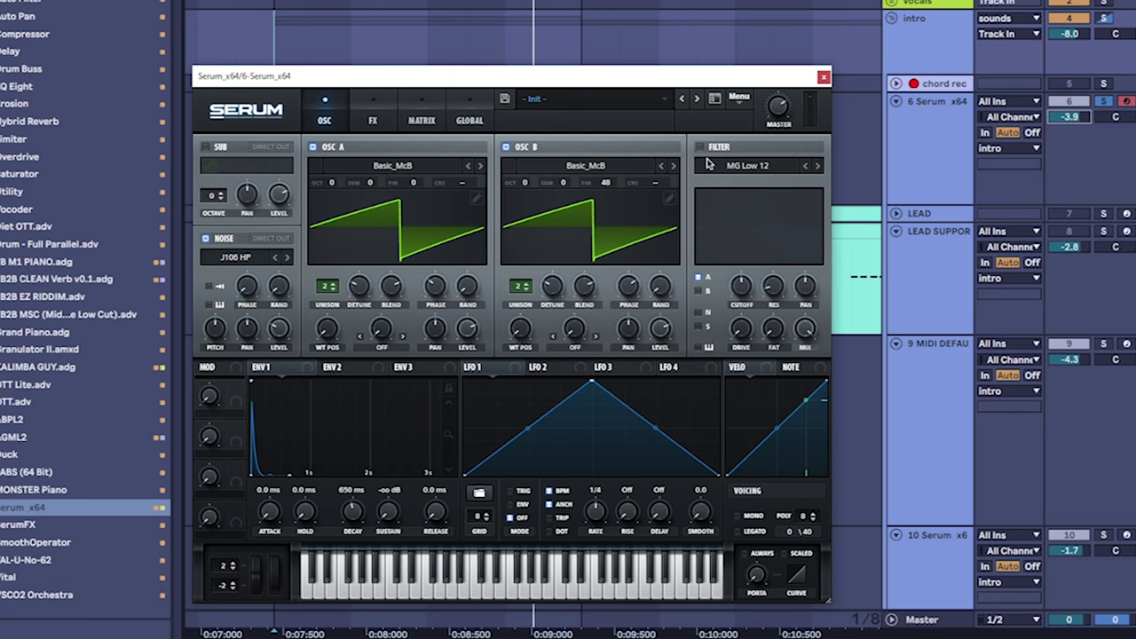
Enable a Normal High 12 filter on oscillators B and sub, with cutoff around 911 Hz
left_click(701, 147)
left_click(745, 165)
mouse_move(736, 182)
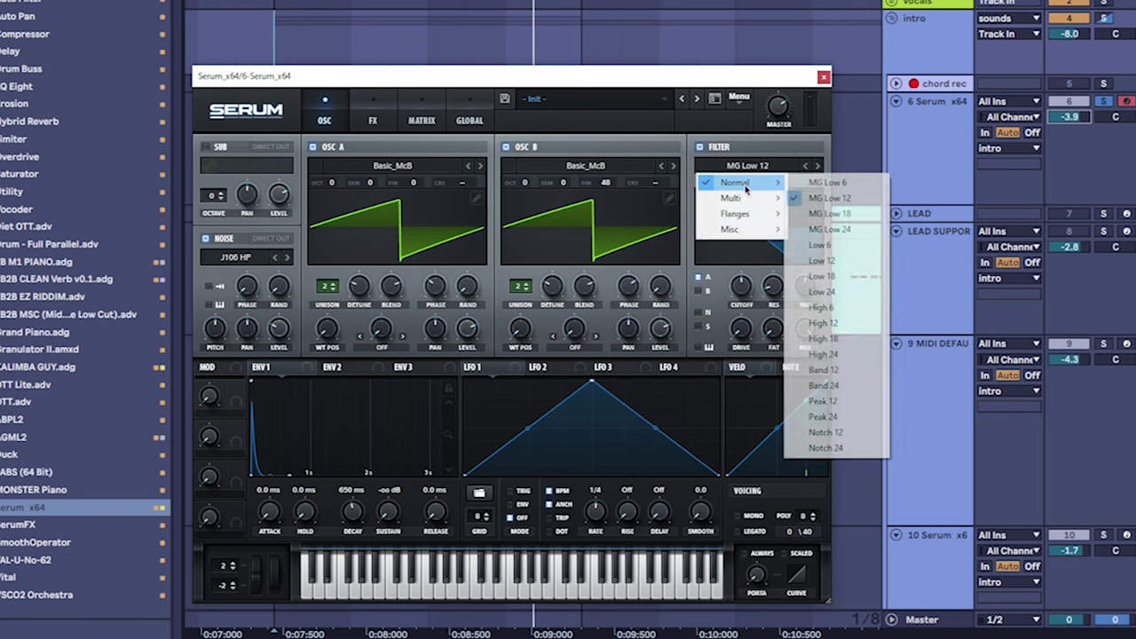
left_click(822, 323)
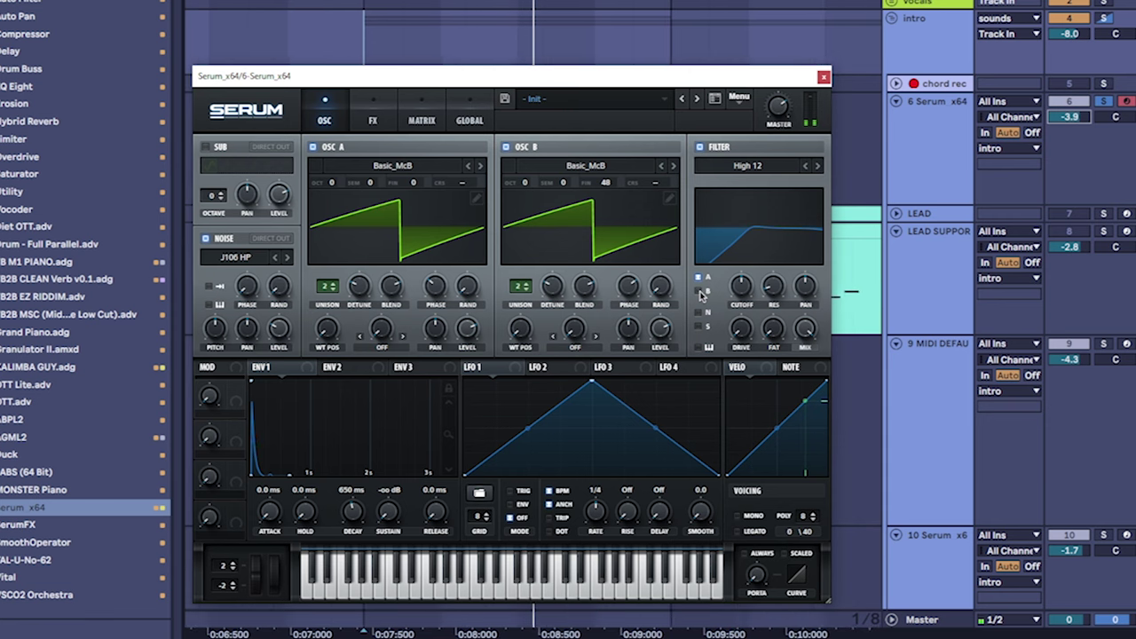
left_click(701, 293)
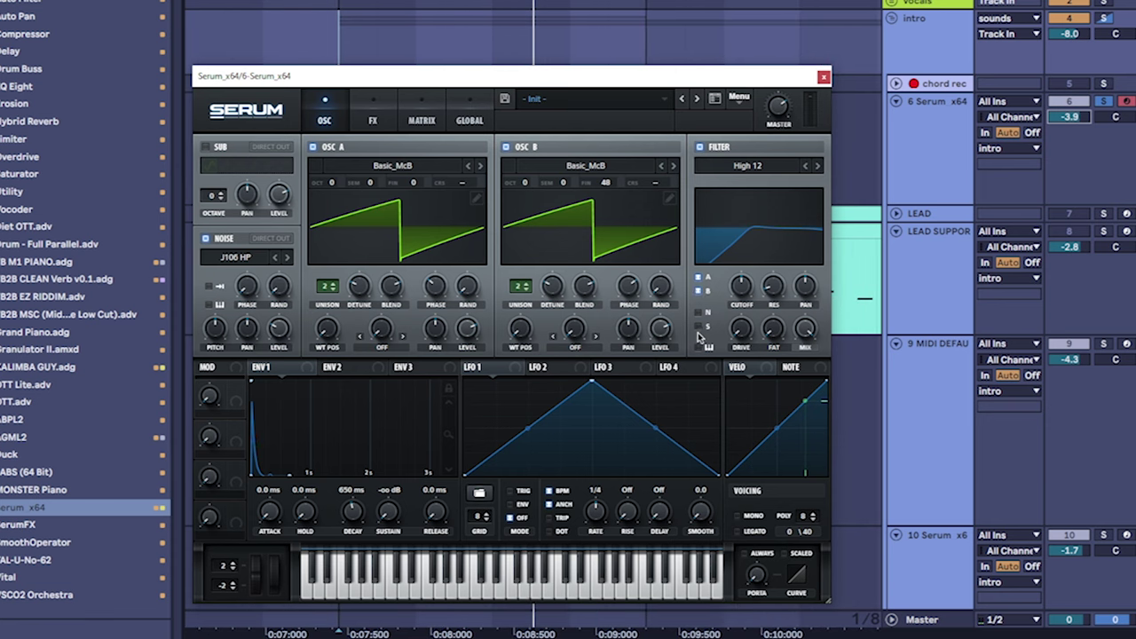
left_click(697, 328)
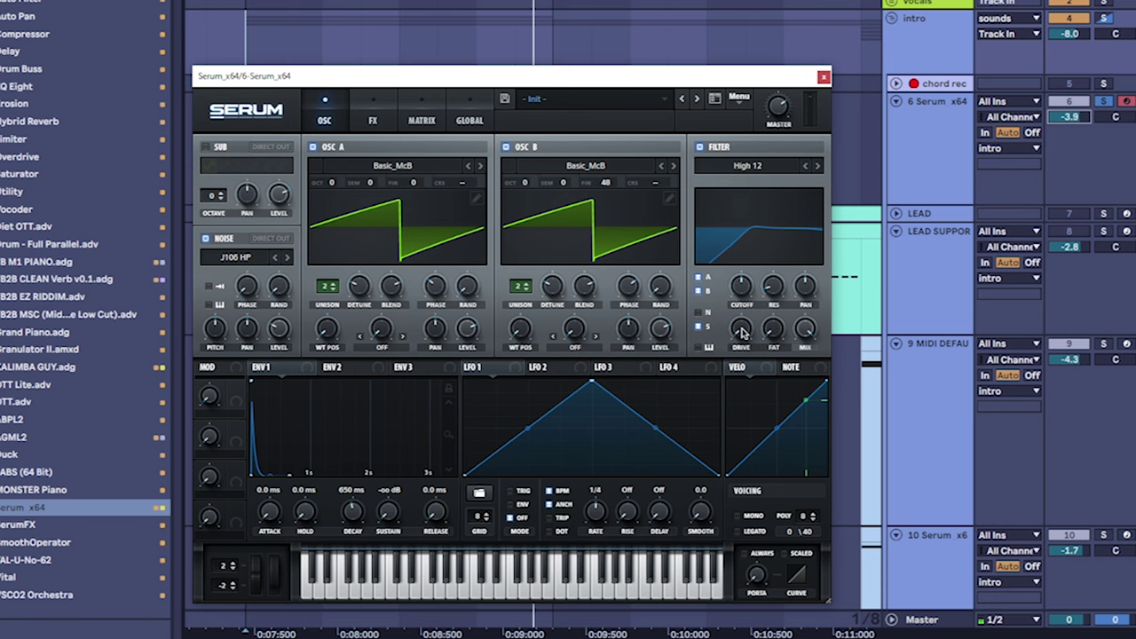
mouse_move(730, 369)
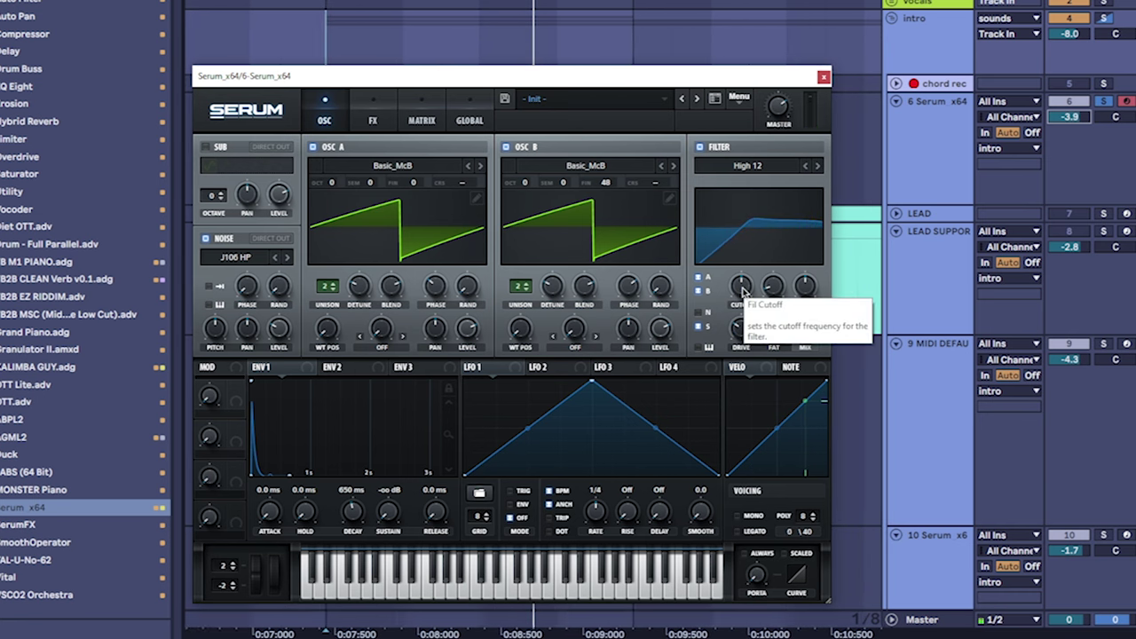
left_click_drag(742, 290, 746, 291)
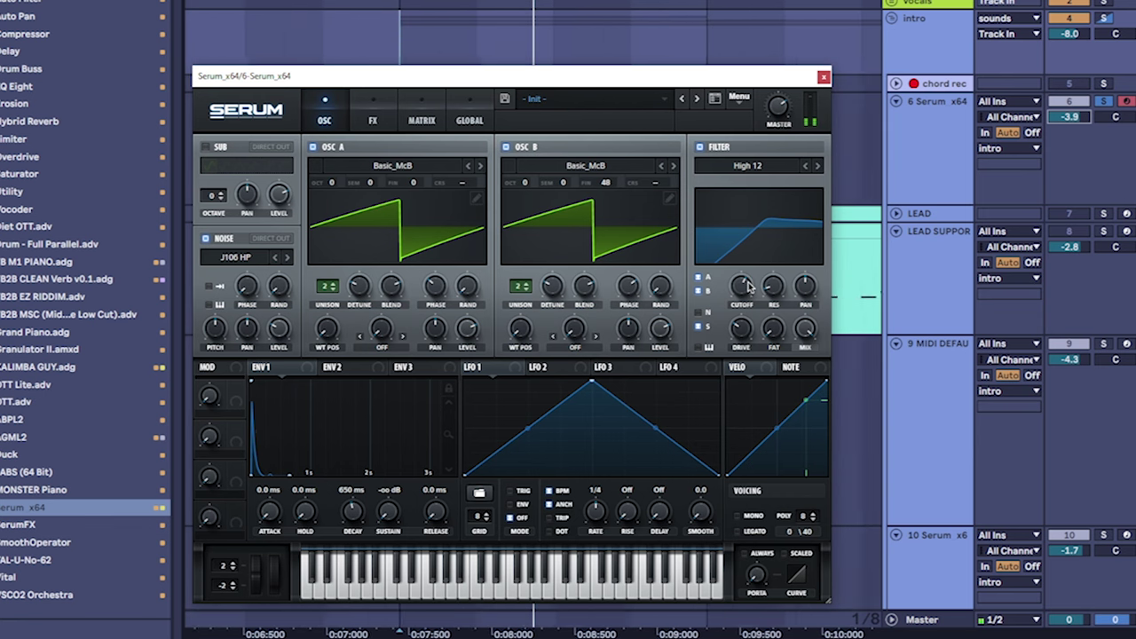
left_click_drag(748, 286, 745, 295)
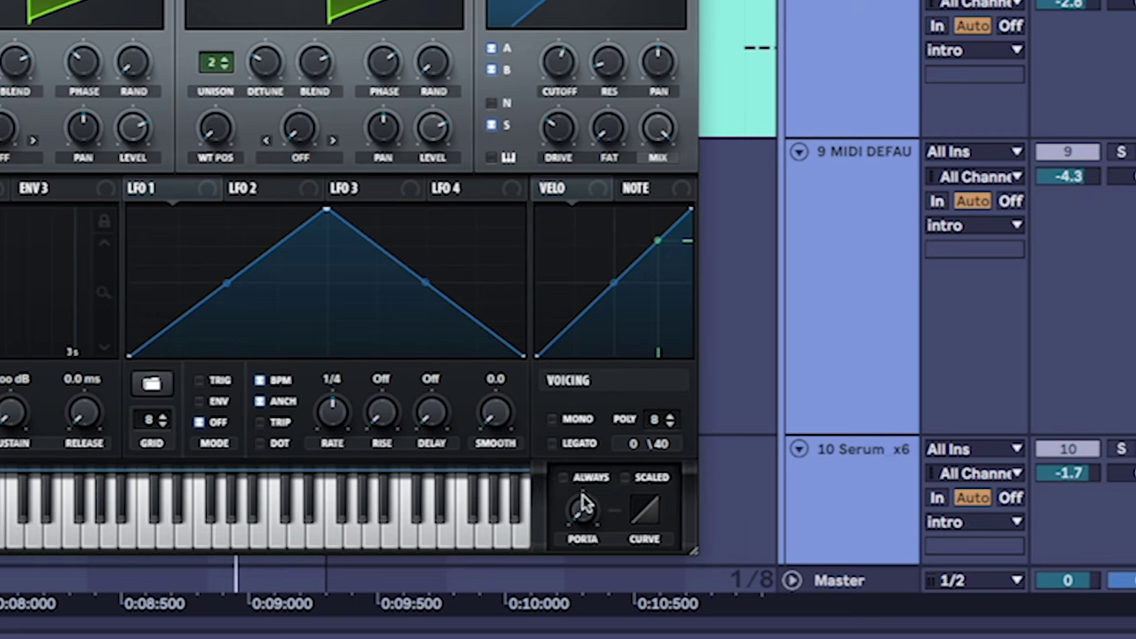
Set portamento to Always, with about 25 ms glide time and a -24% curve
left_click(564, 477)
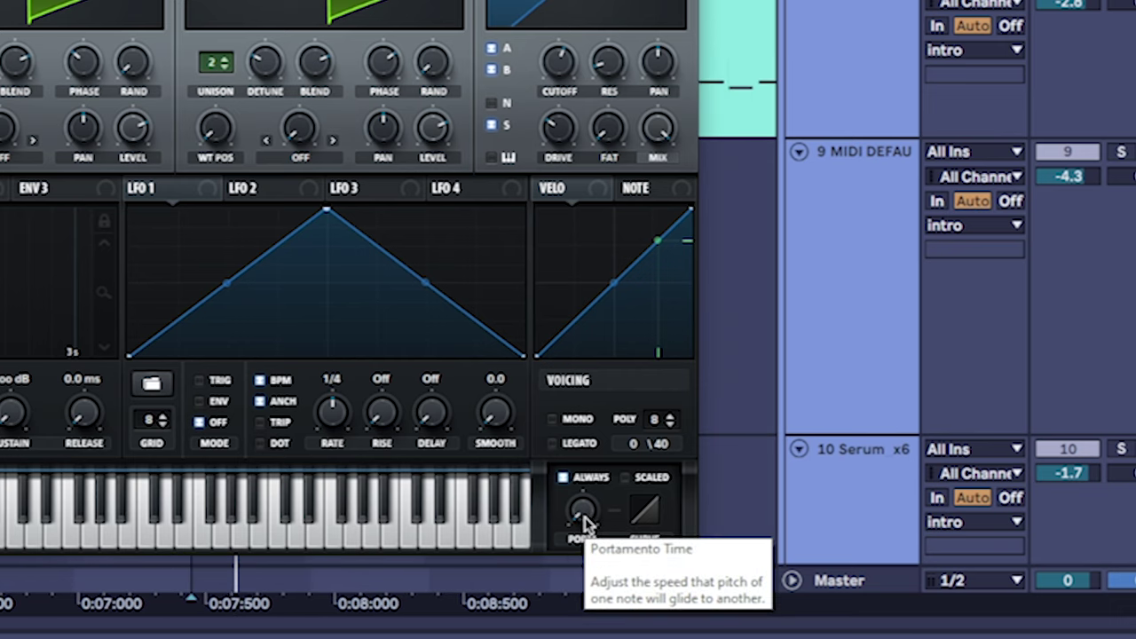
left_click_drag(583, 519, 585, 444)
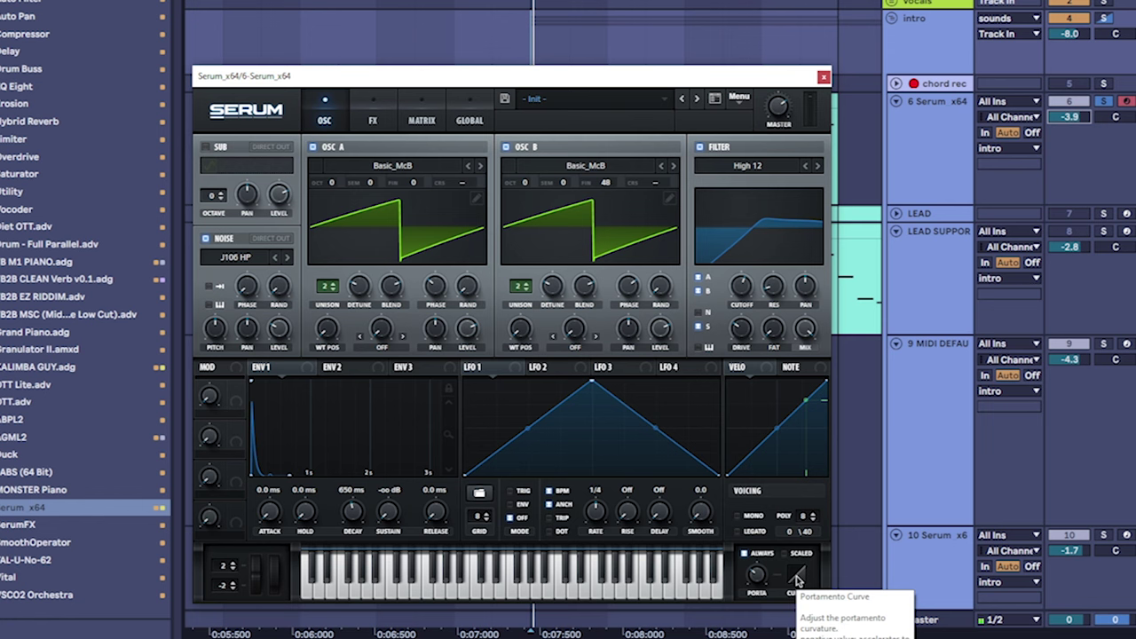
mouse_move(795, 582)
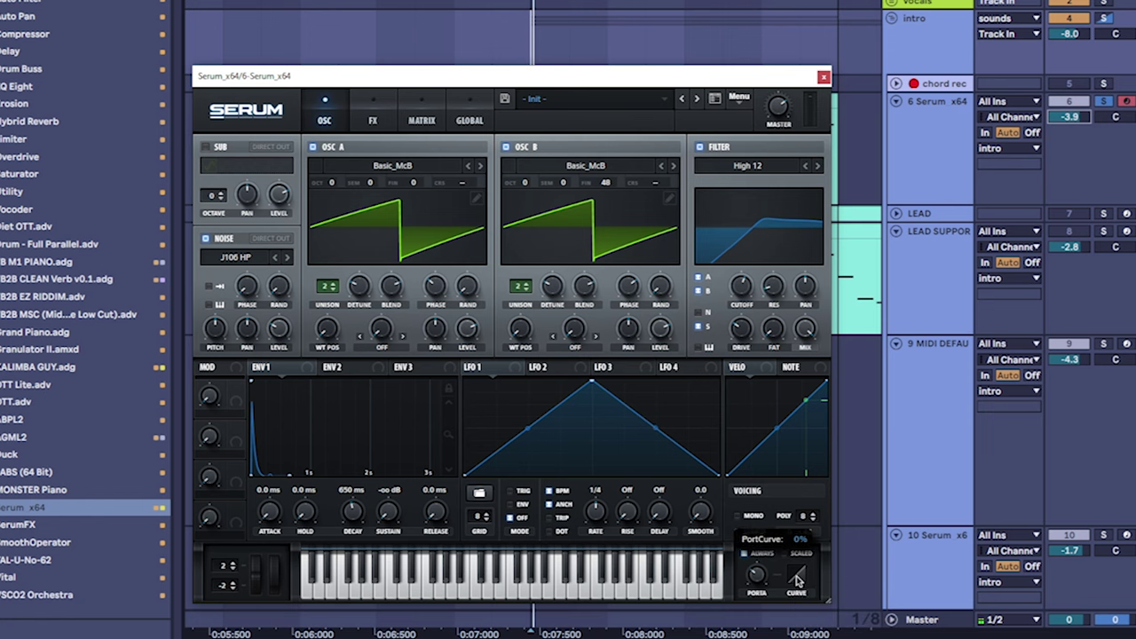
left_click_drag(806, 585, 817, 602)
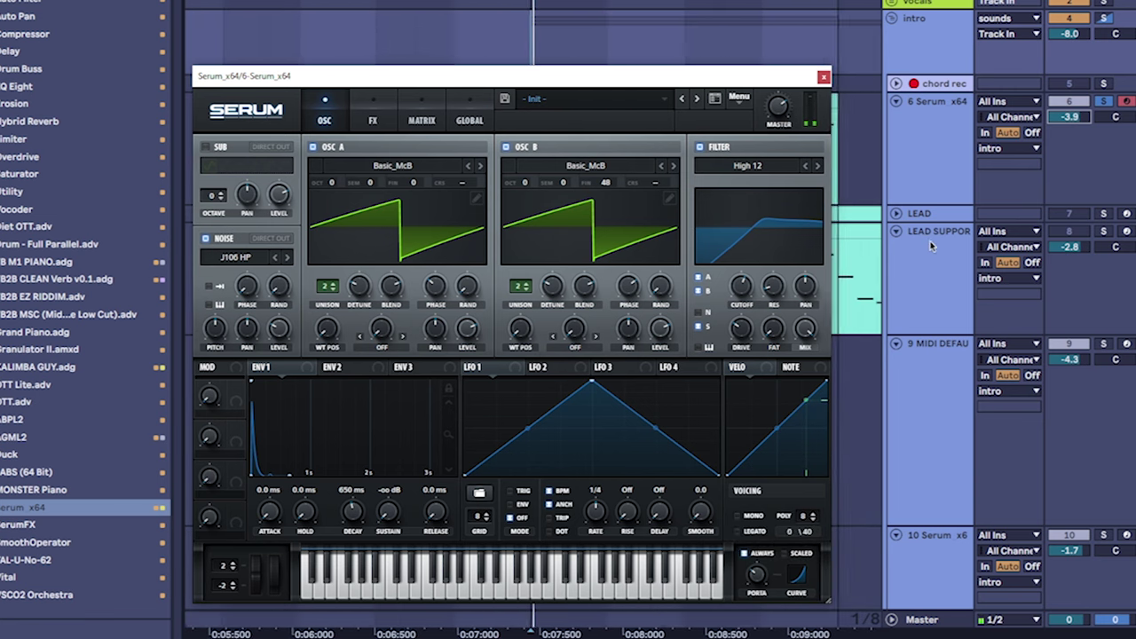
On the LEAD SUPPORT track's FX page, enable HardClip Distortion with drive about 6%
left_click(918, 214)
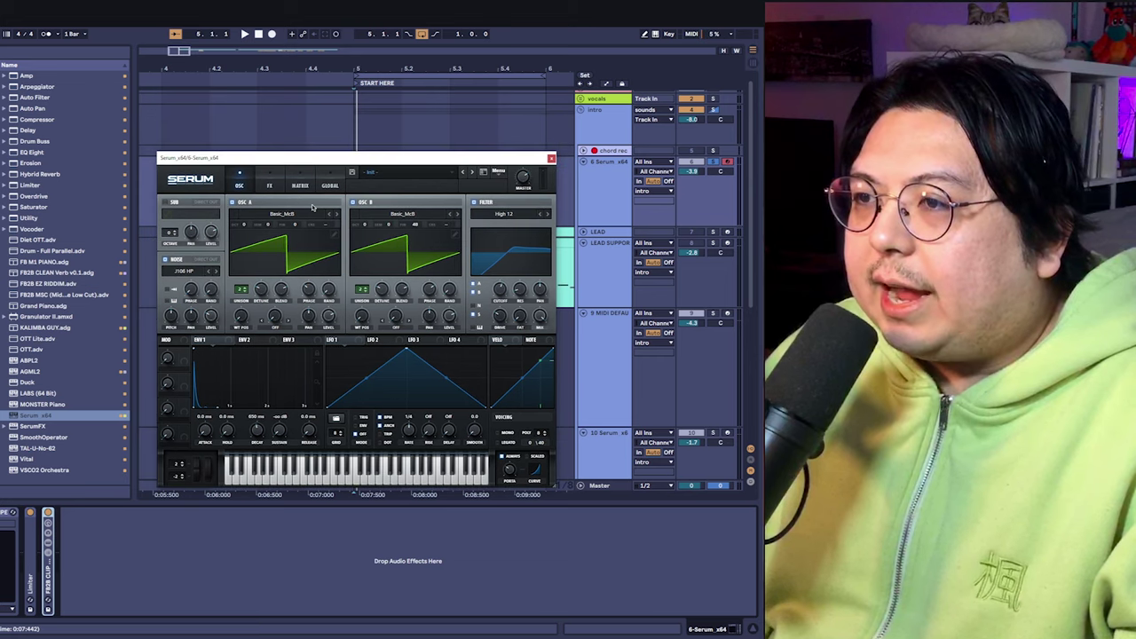
left_click(373, 119)
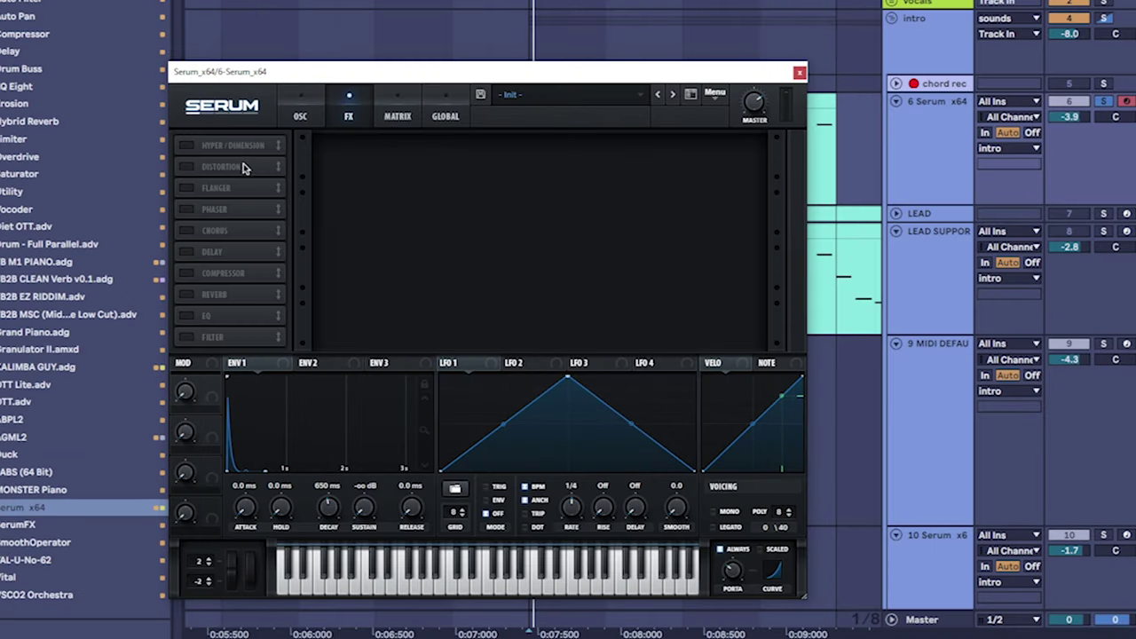
left_click(187, 146)
left_click(405, 157)
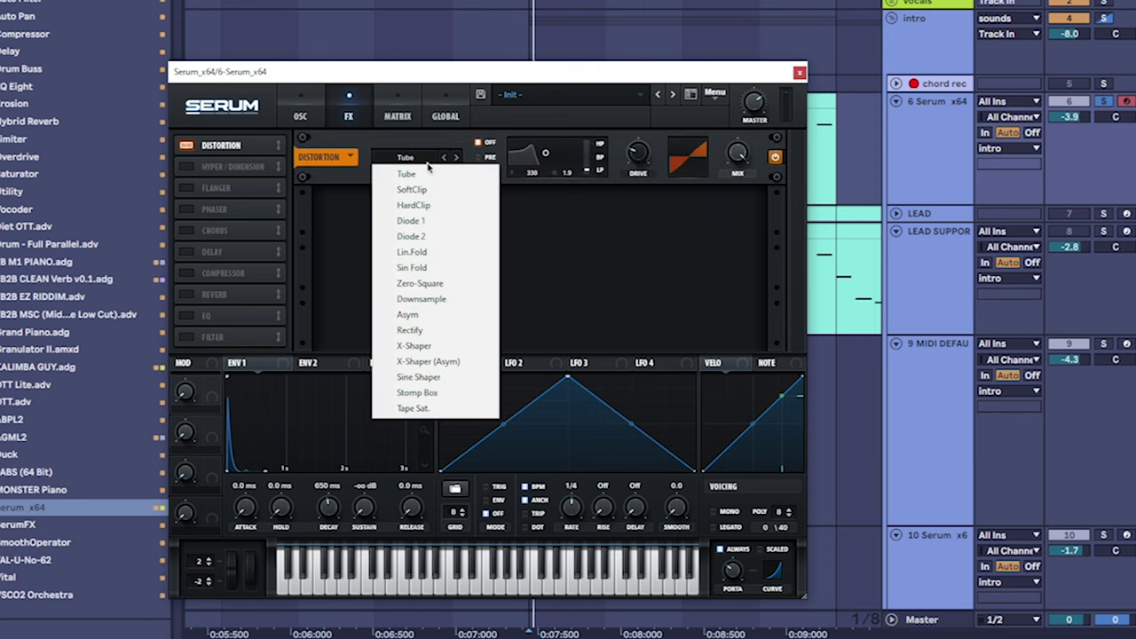
left_click(408, 187)
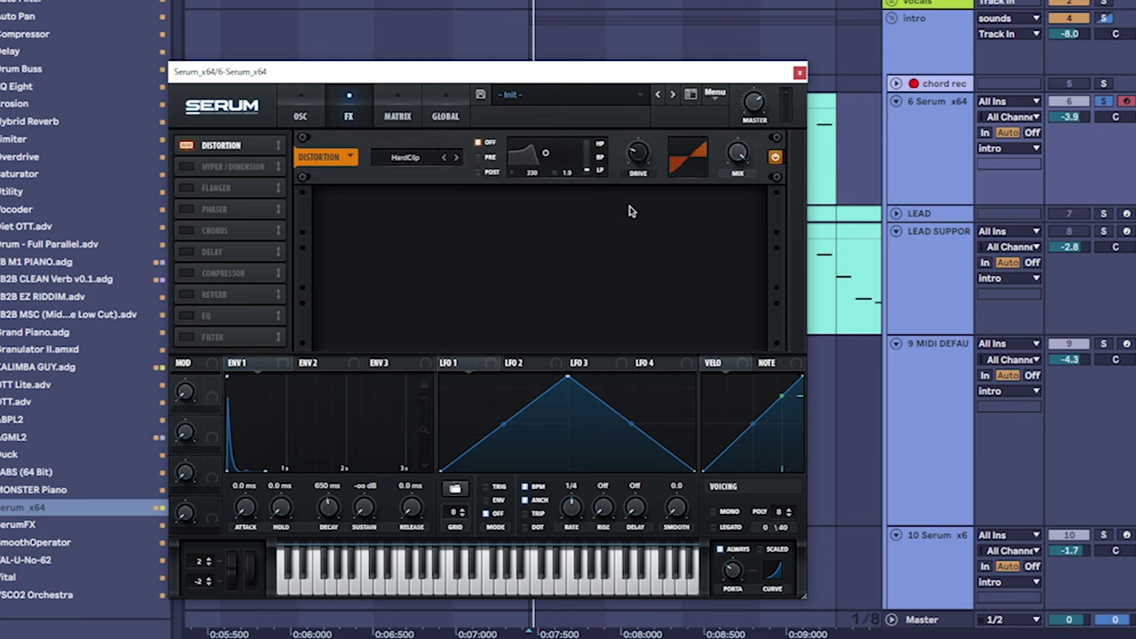
left_click_drag(641, 163, 646, 193)
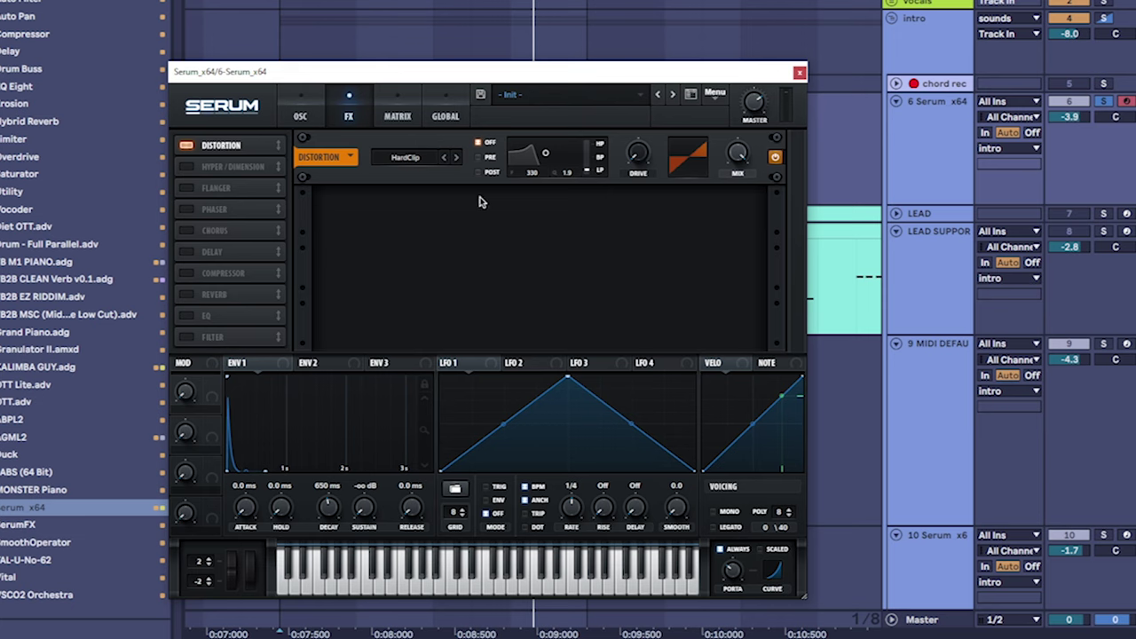
Enable the Compressor with 2.8 dB gain, threshold near -9 dB and a 3:1 ratio
left_click(187, 274)
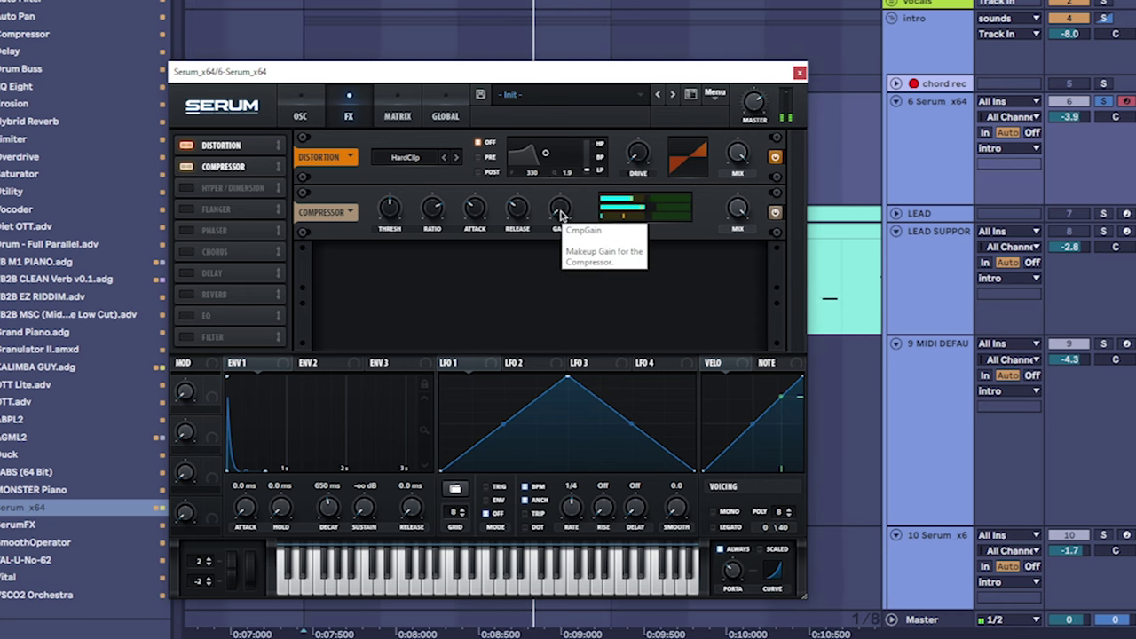
left_click_drag(563, 213, 551, 188)
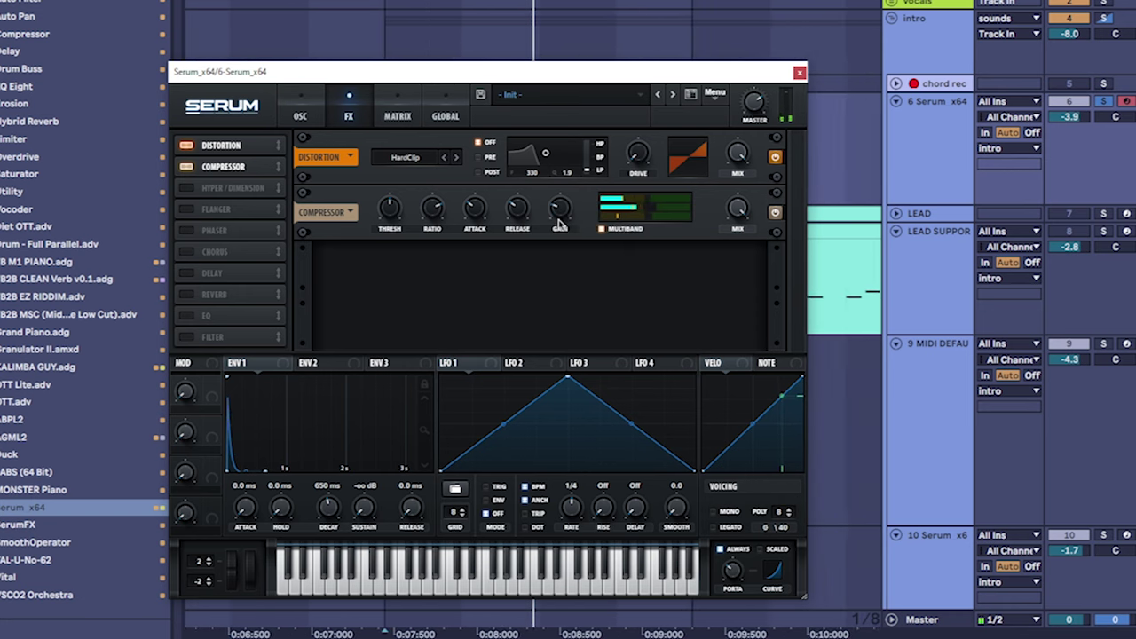
mouse_move(752, 124)
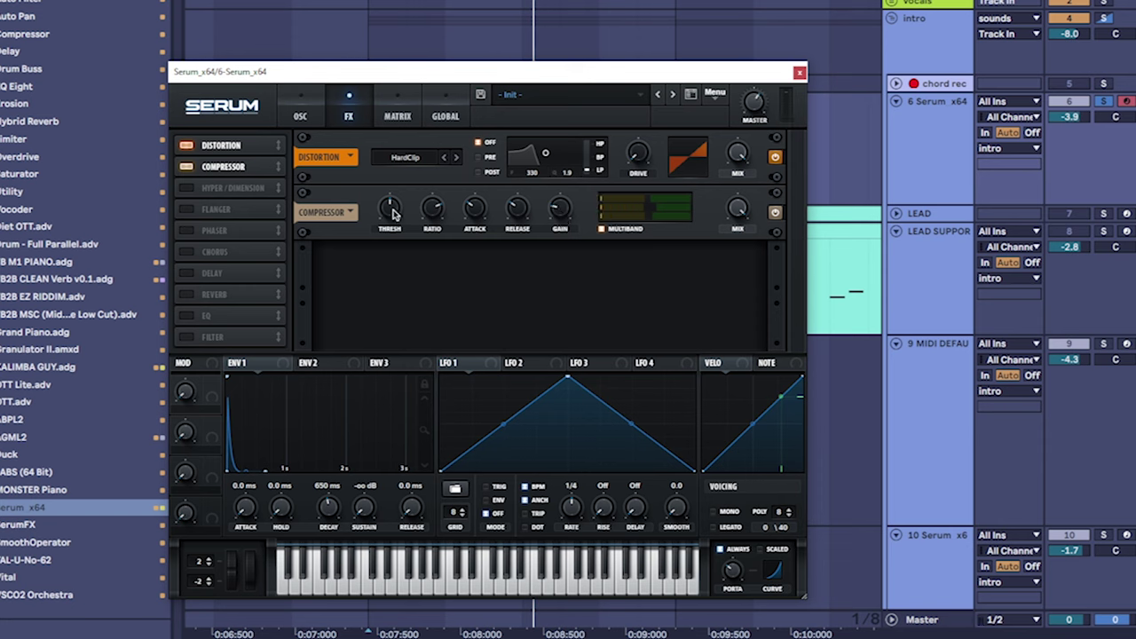
left_click_drag(394, 213, 391, 242)
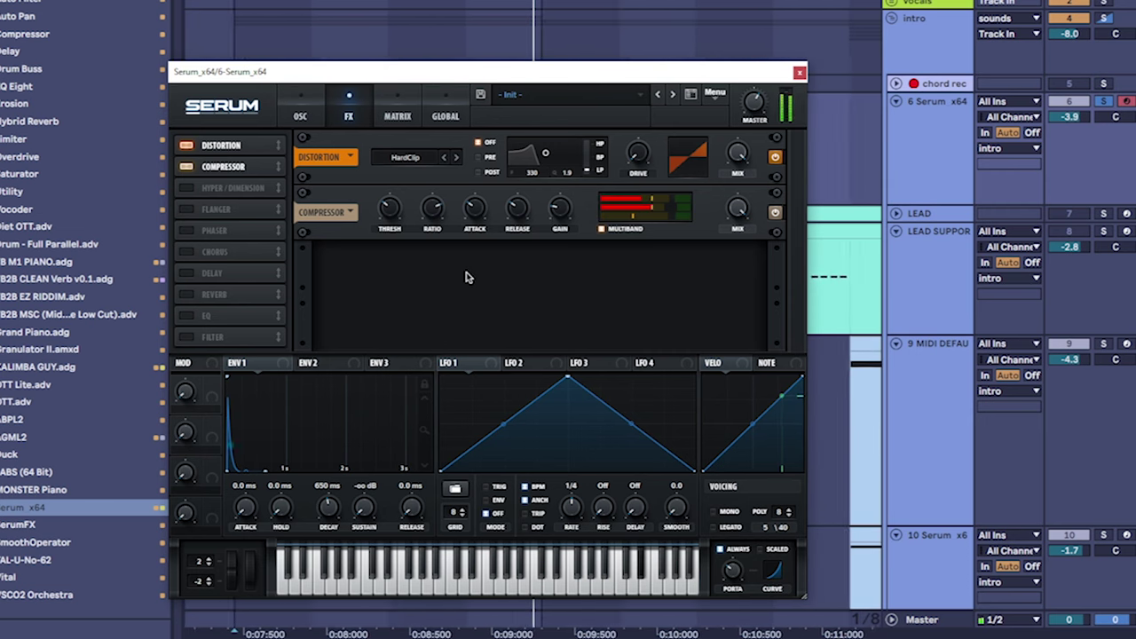
mouse_move(434, 231)
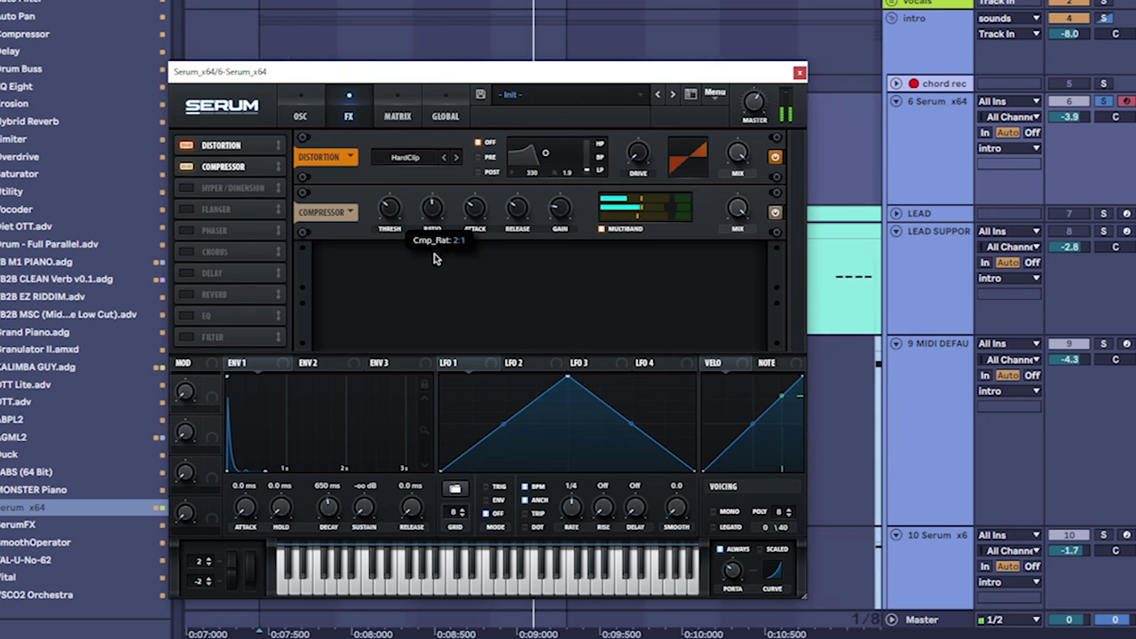
scroll(434, 217, "down", 1)
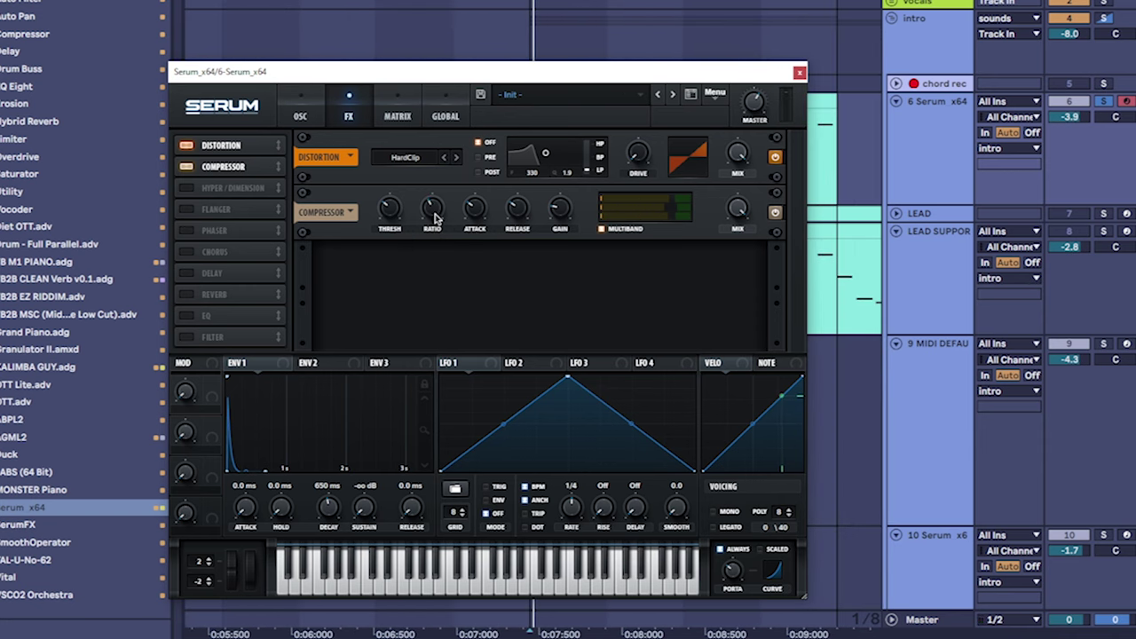
left_click_drag(434, 217, 441, 168)
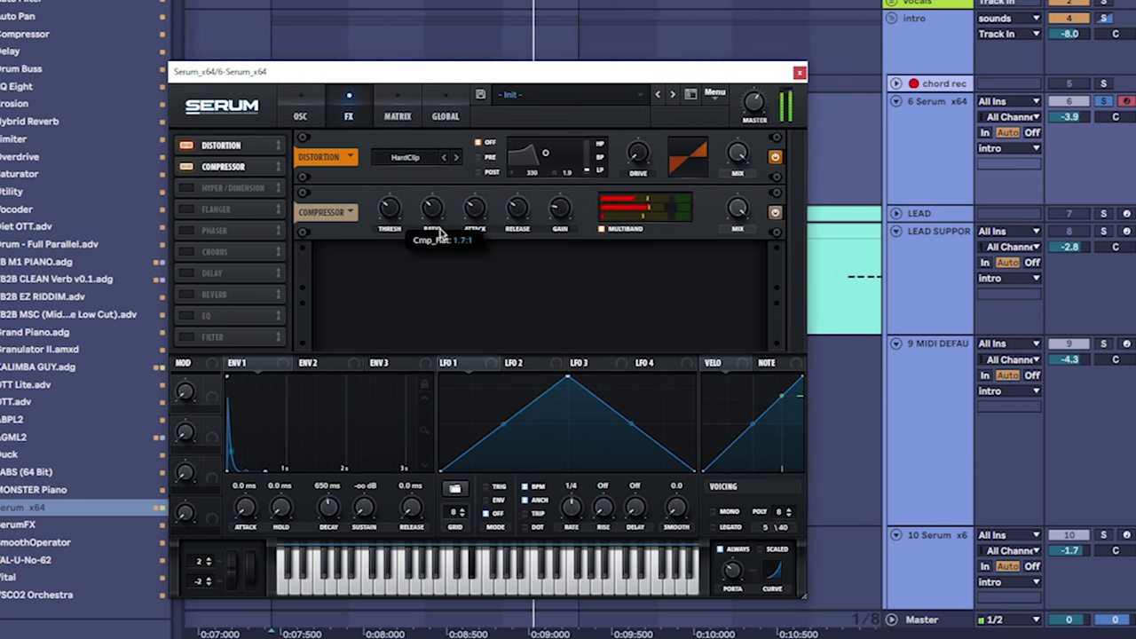
mouse_move(391, 217)
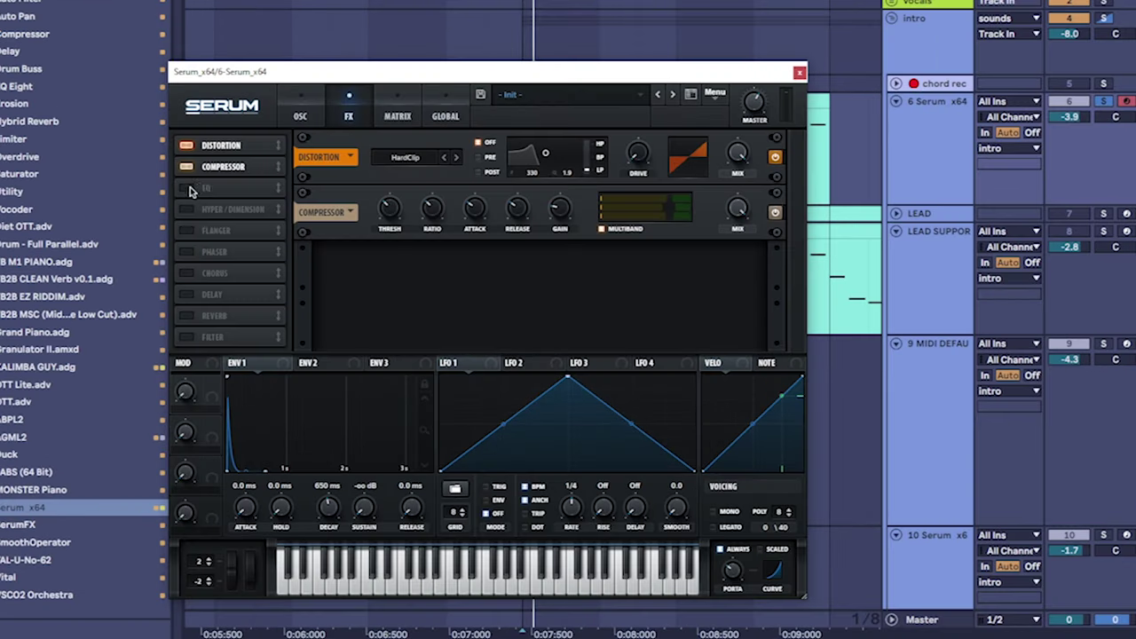
Enable the EQ and switch its low band to a peak boosted 13.7 dB
left_click(211, 171)
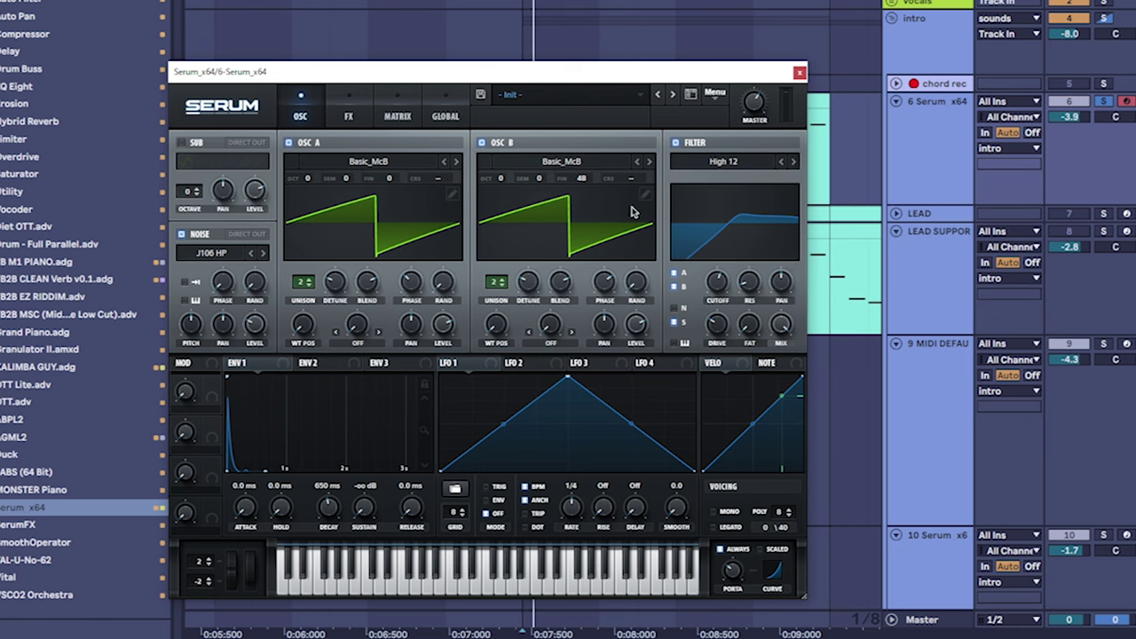
left_click(348, 116)
left_click(187, 188)
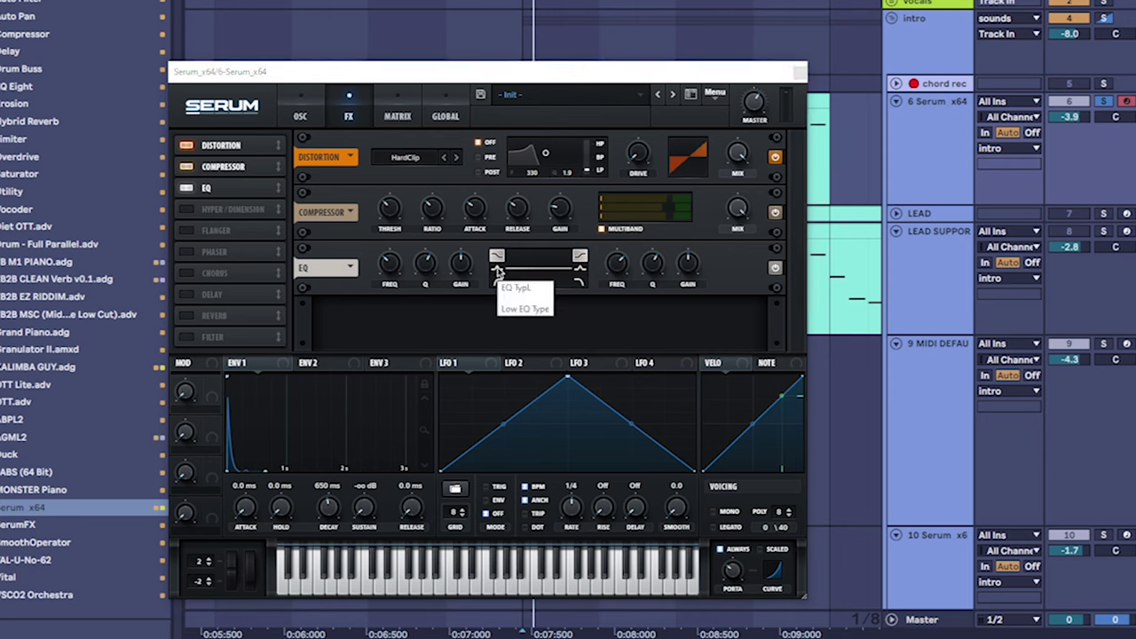
left_click(497, 268)
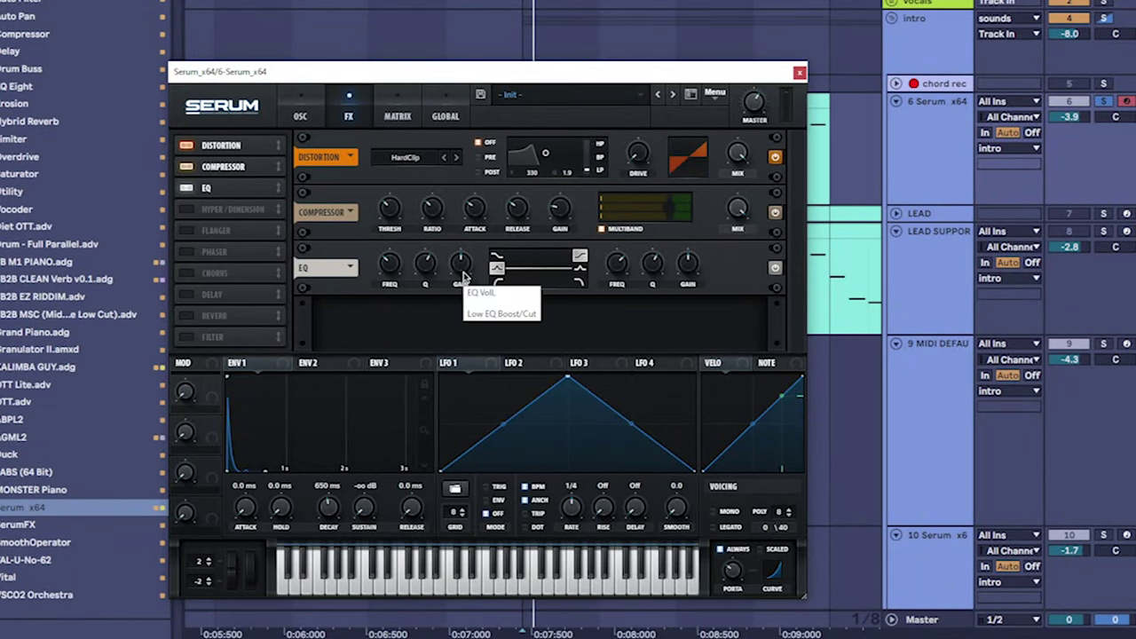
left_click_drag(463, 276, 408, 258)
mouse_move(427, 266)
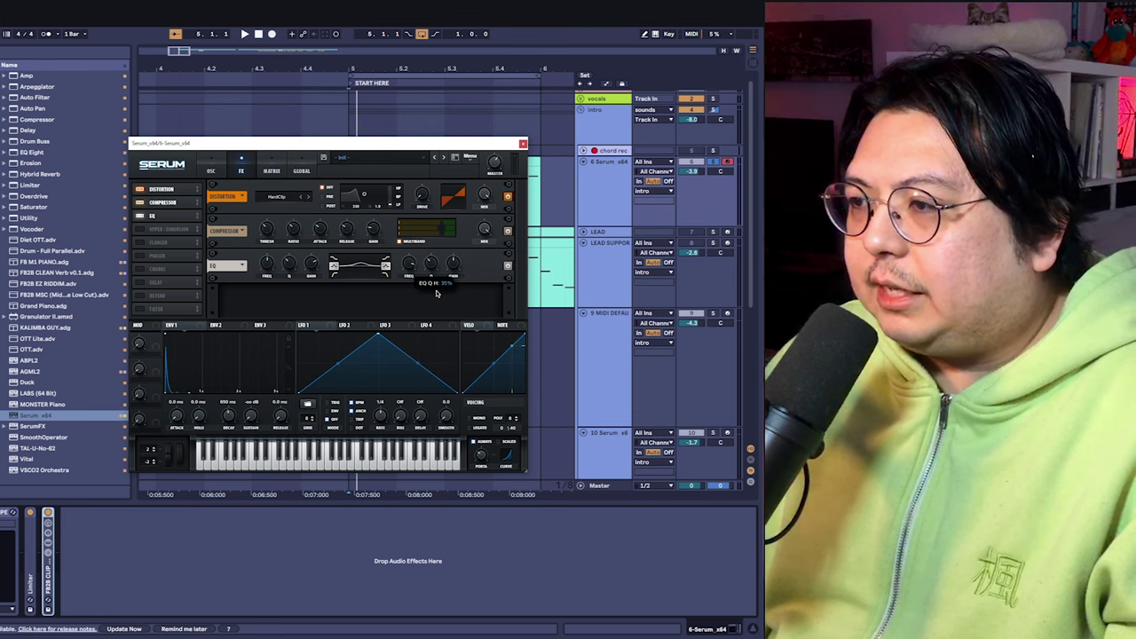
Play, stop and resume the song to hear the processed sound
key("space")
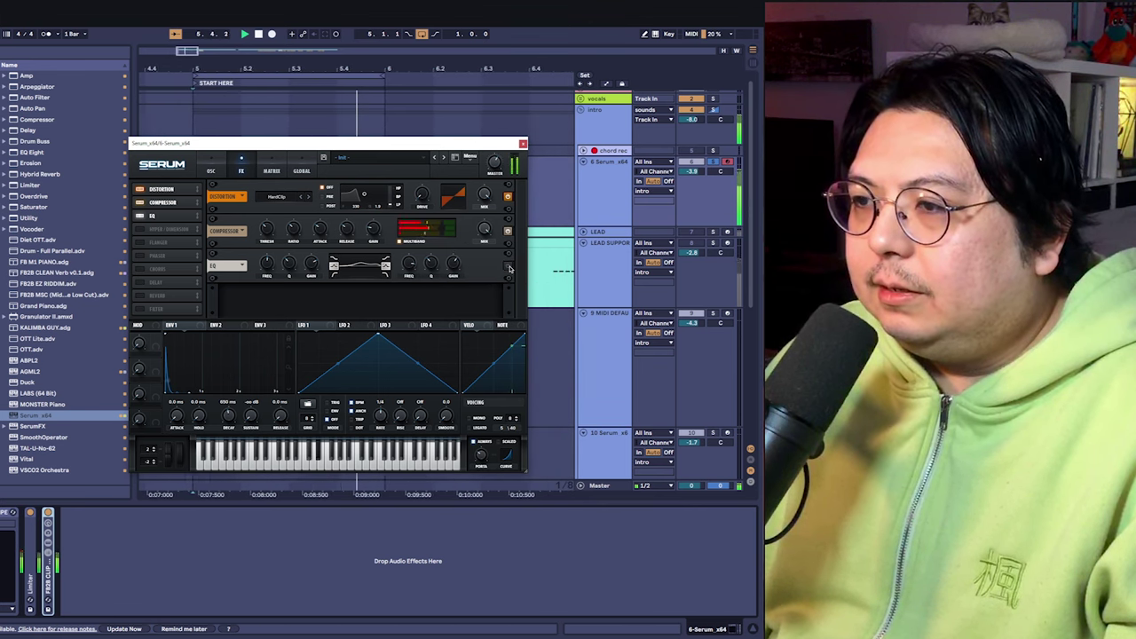
key("space")
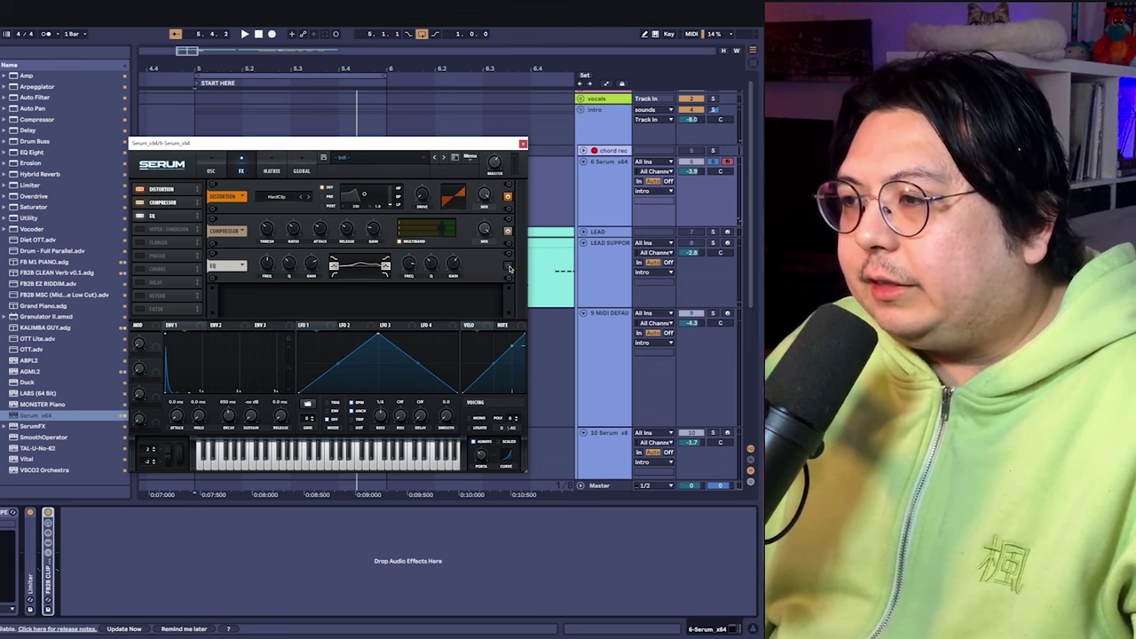
key("space")
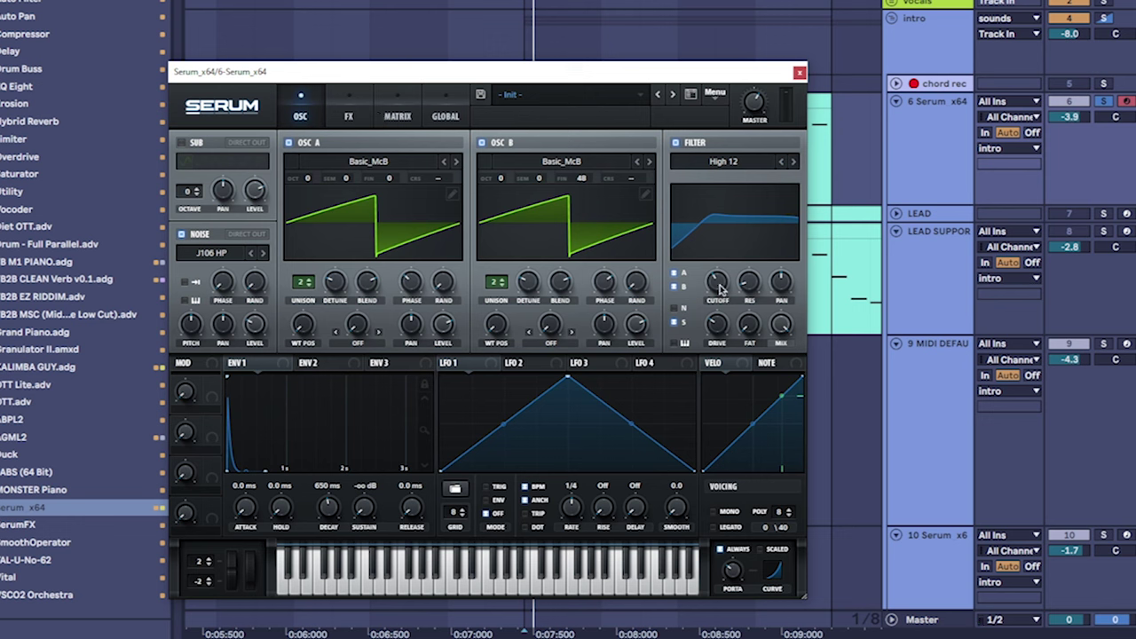
Switch between the OSC and FX pages, then drag the Reverb slot up below EQ
left_click(326, 127)
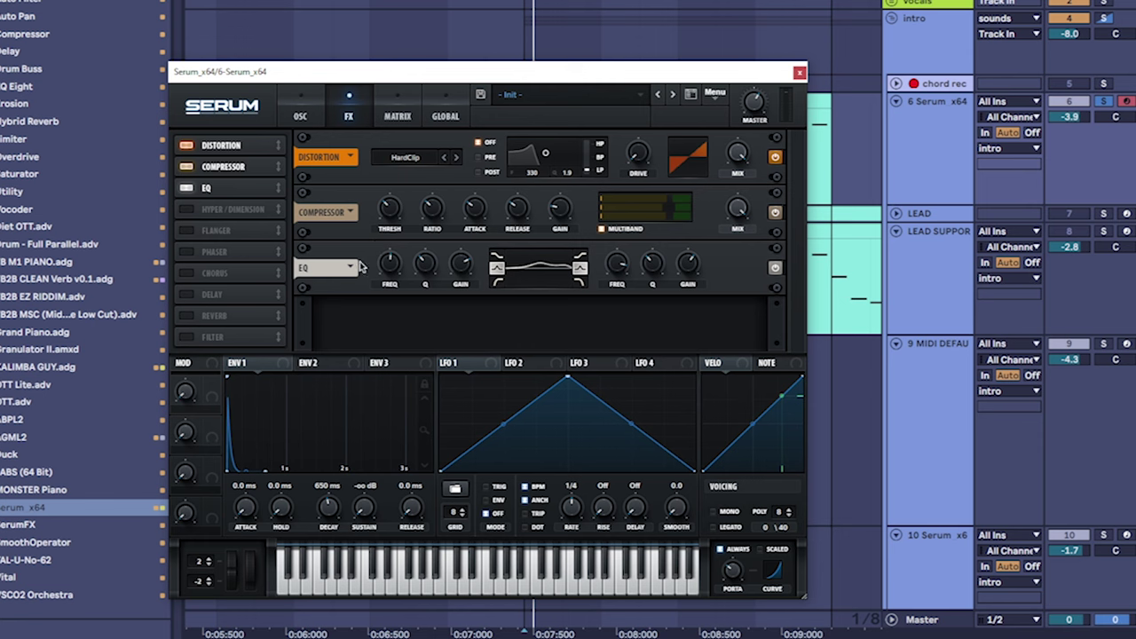
left_click(296, 117)
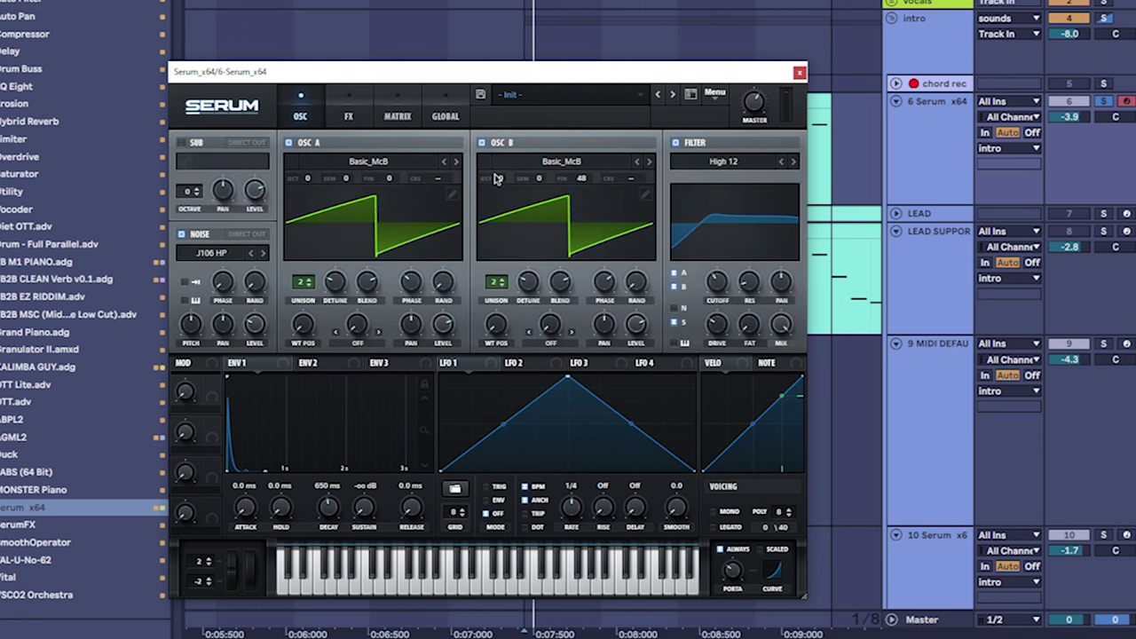
left_click(353, 113)
left_click(314, 114)
left_click(355, 117)
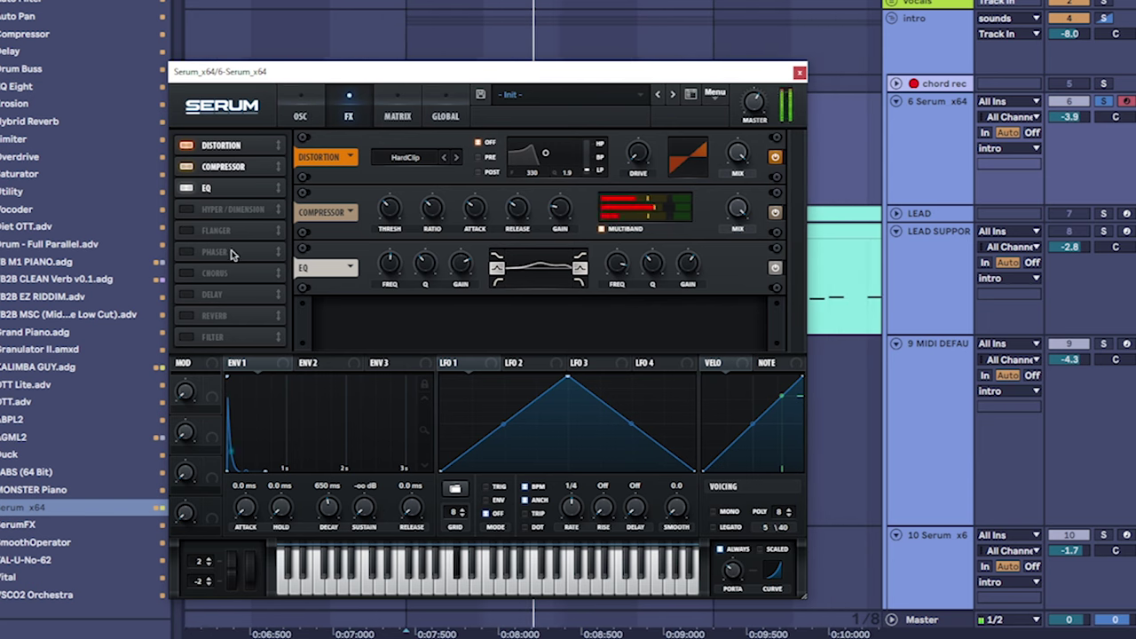
left_click(300, 116)
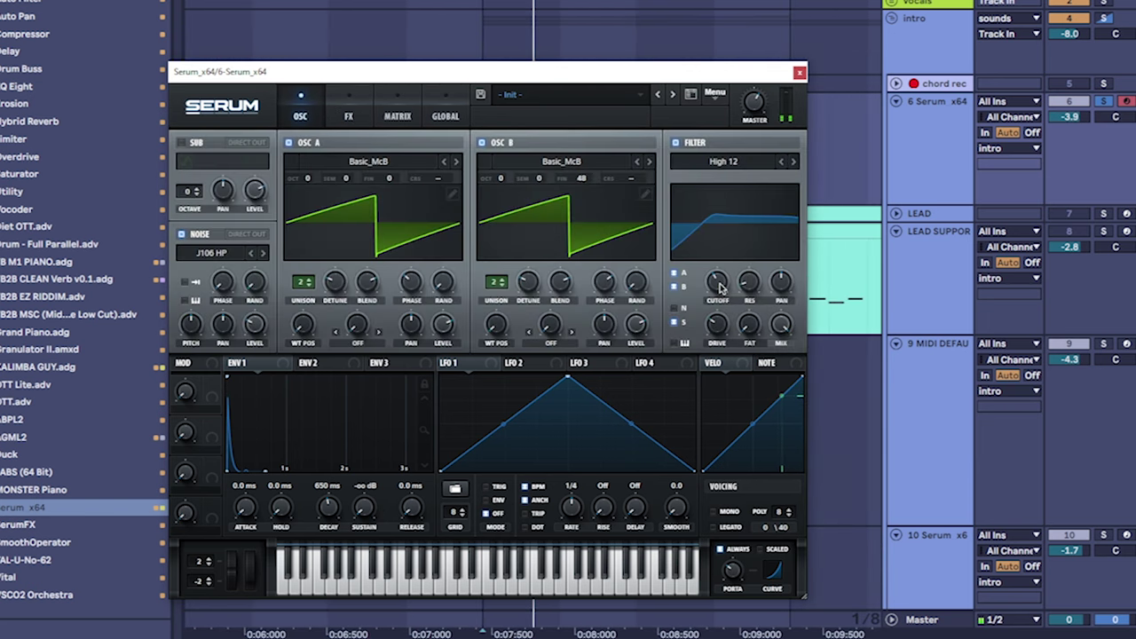
left_click(349, 118)
left_click_drag(226, 325, 224, 211)
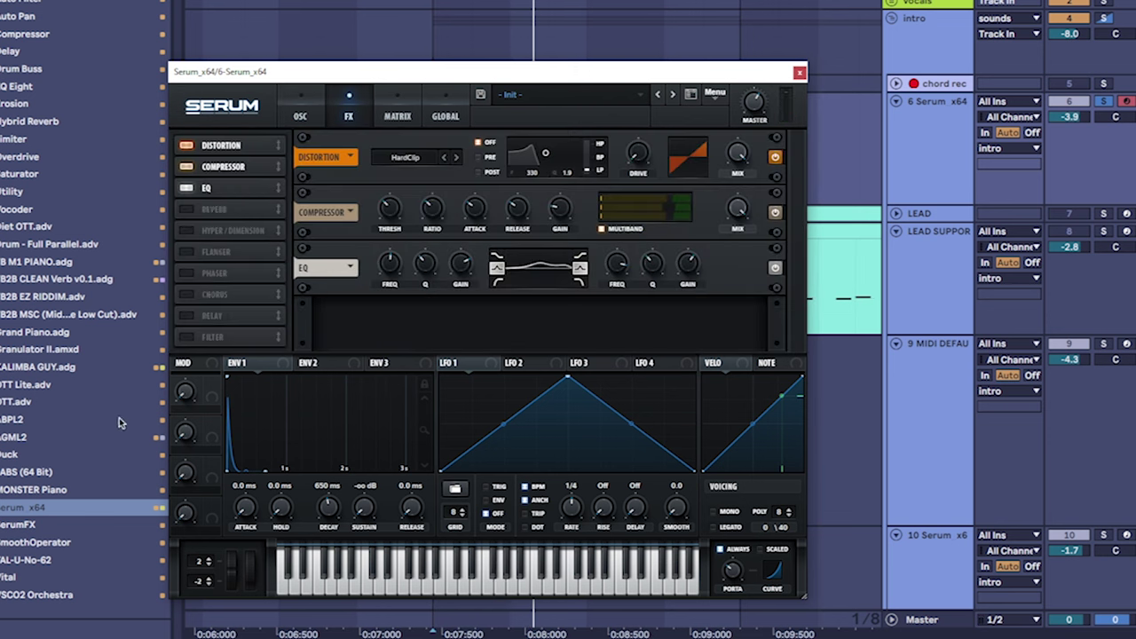
Solo the LEAD track and move the Serum window aside to reveal the MIDI clips
left_click(224, 207)
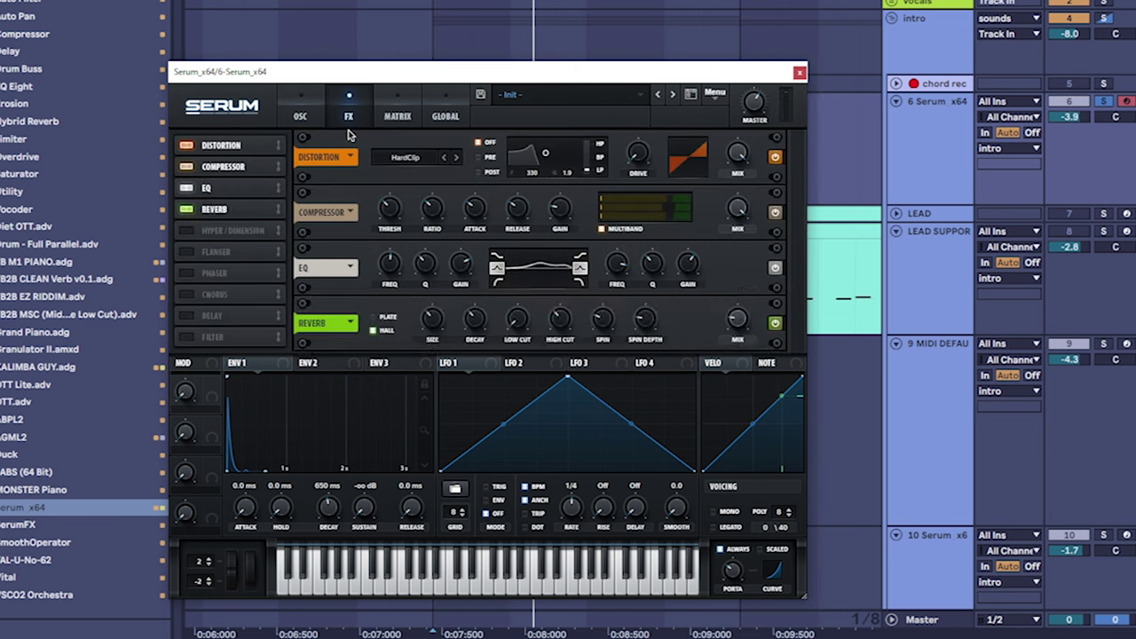
left_click(1103, 213)
left_click_drag(544, 75, 174, 184)
Switch Serum's reverb off and back on to compare the sound
scroll(459, 322, "left", 2)
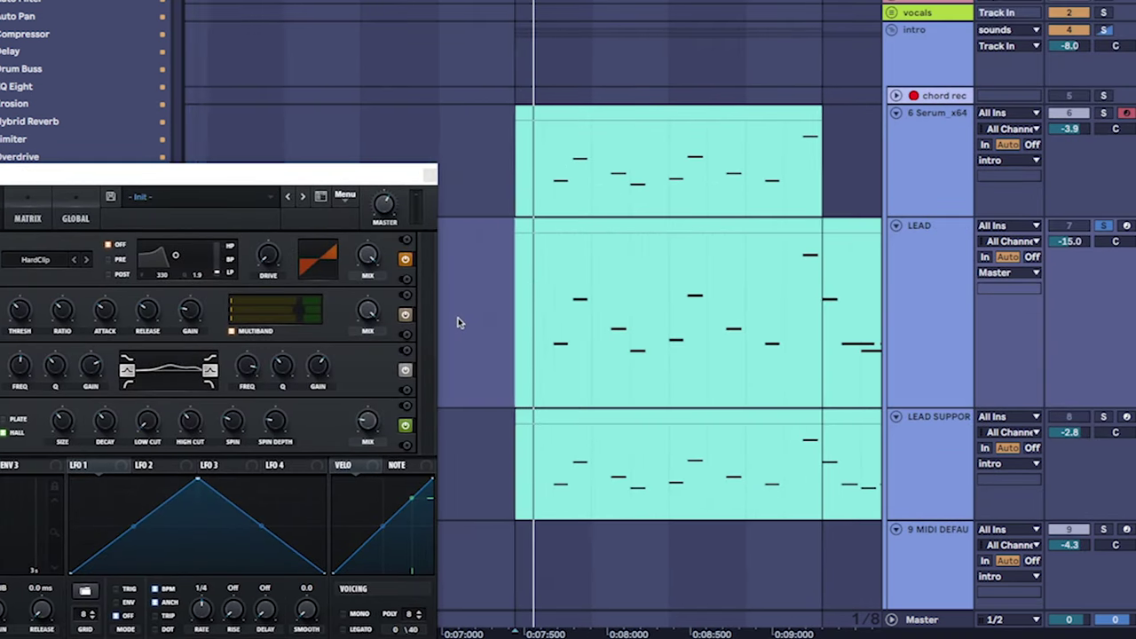
scroll(625, 324, "right", 3)
scroll(627, 325, "right", 2)
scroll(629, 324, "left", 5)
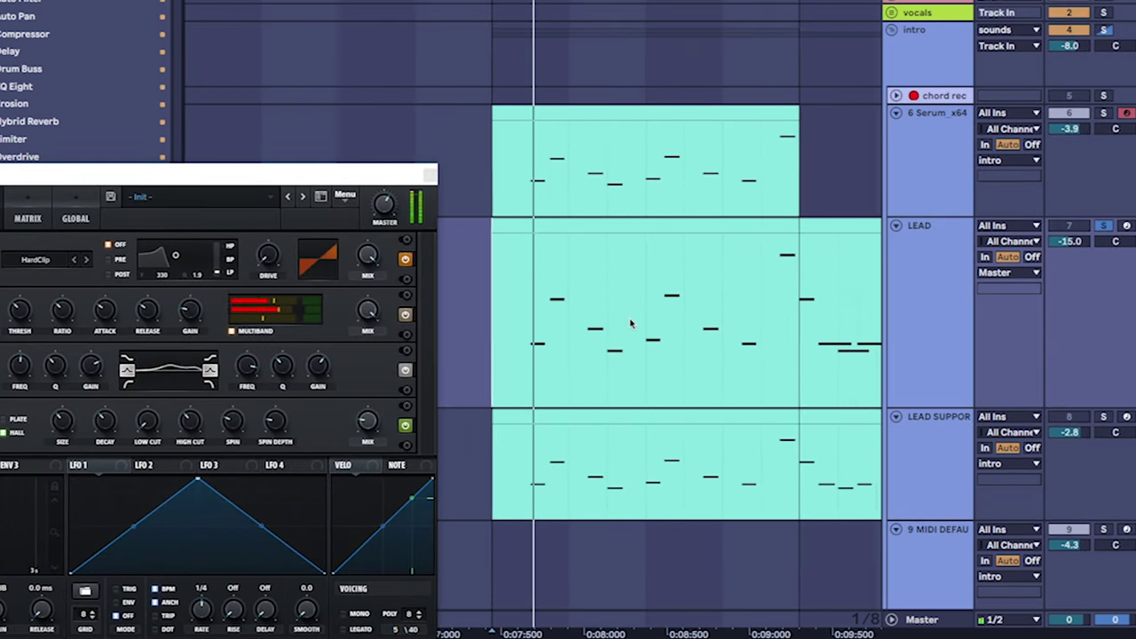
scroll(629, 329, "right", 4)
scroll(629, 334, "left", 2)
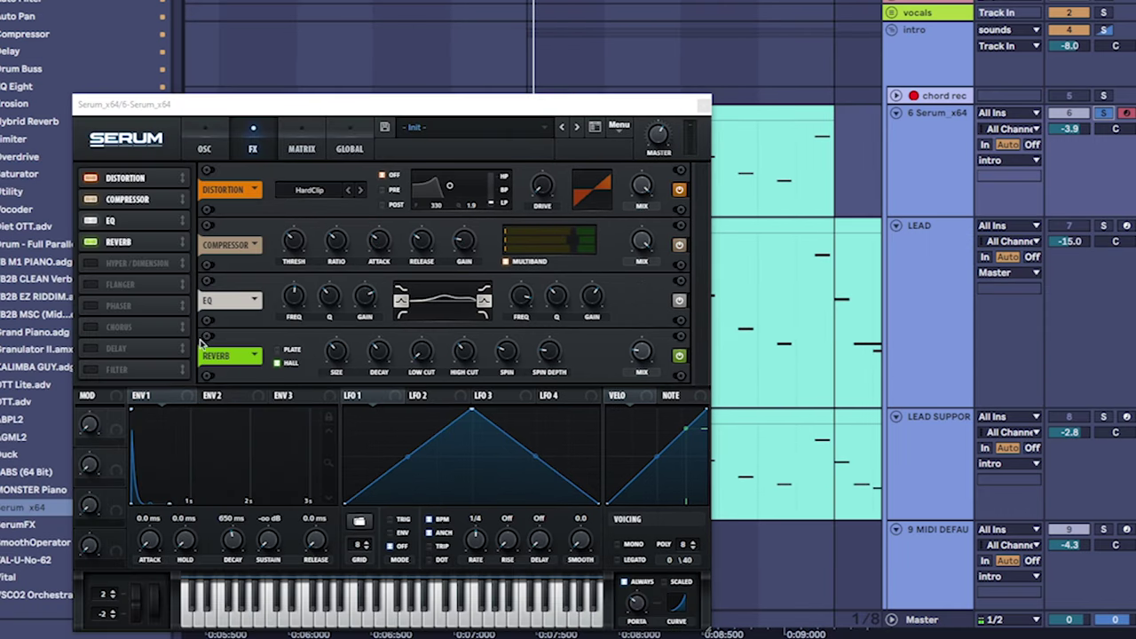
left_click(89, 243)
left_click(90, 242)
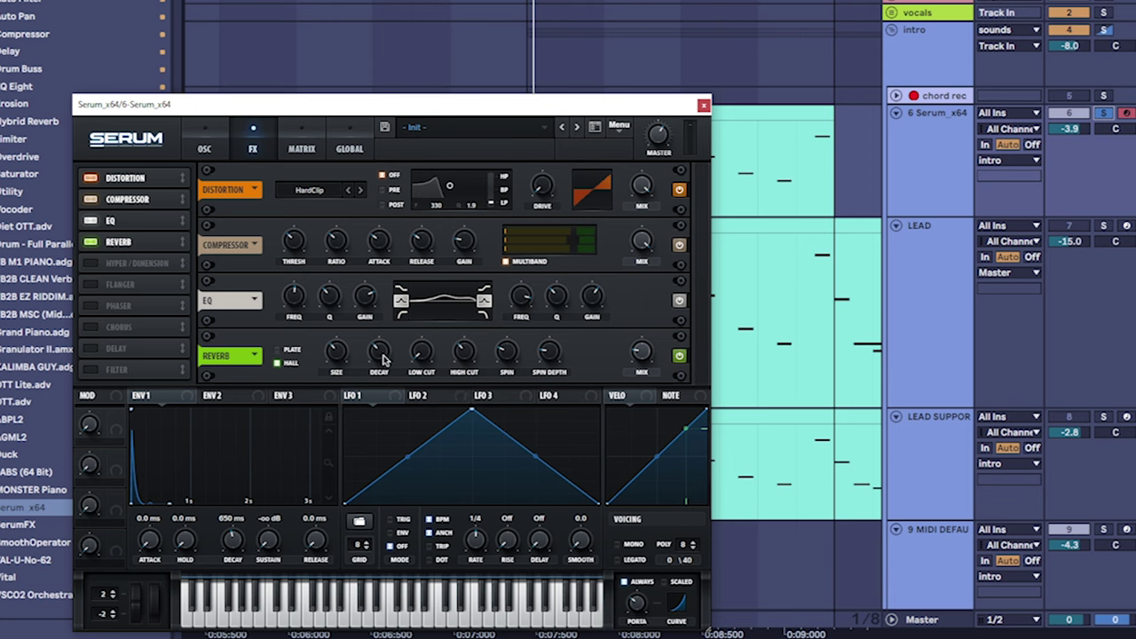
Sweep the reverb wet mix down to 0%, then settle it around 52%
left_click_drag(645, 357, 640, 289)
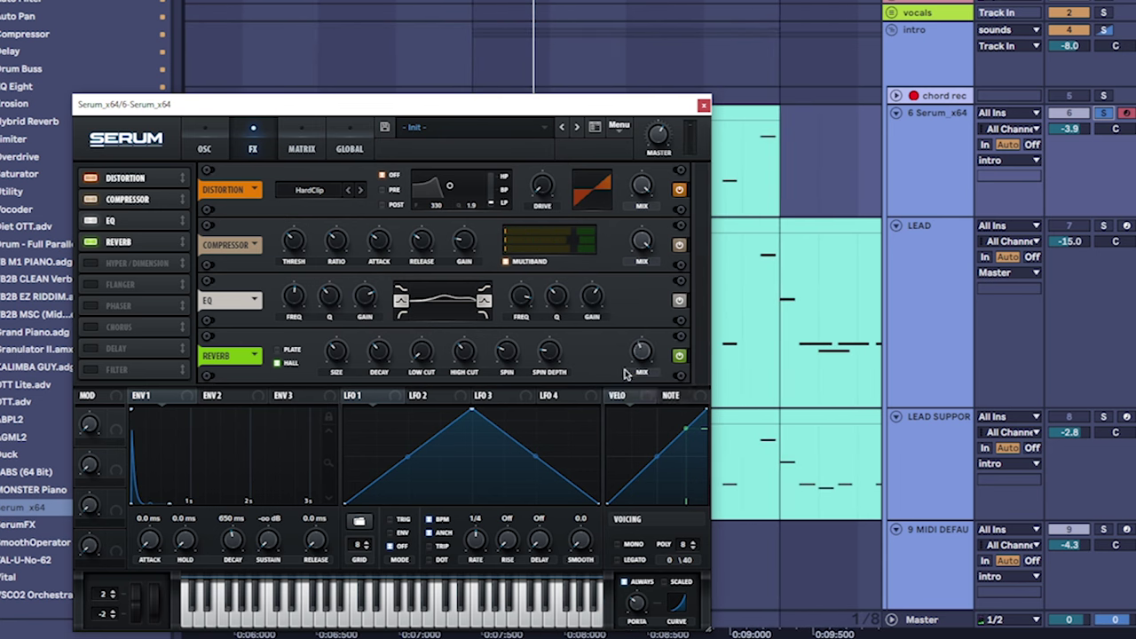
mouse_move(641, 372)
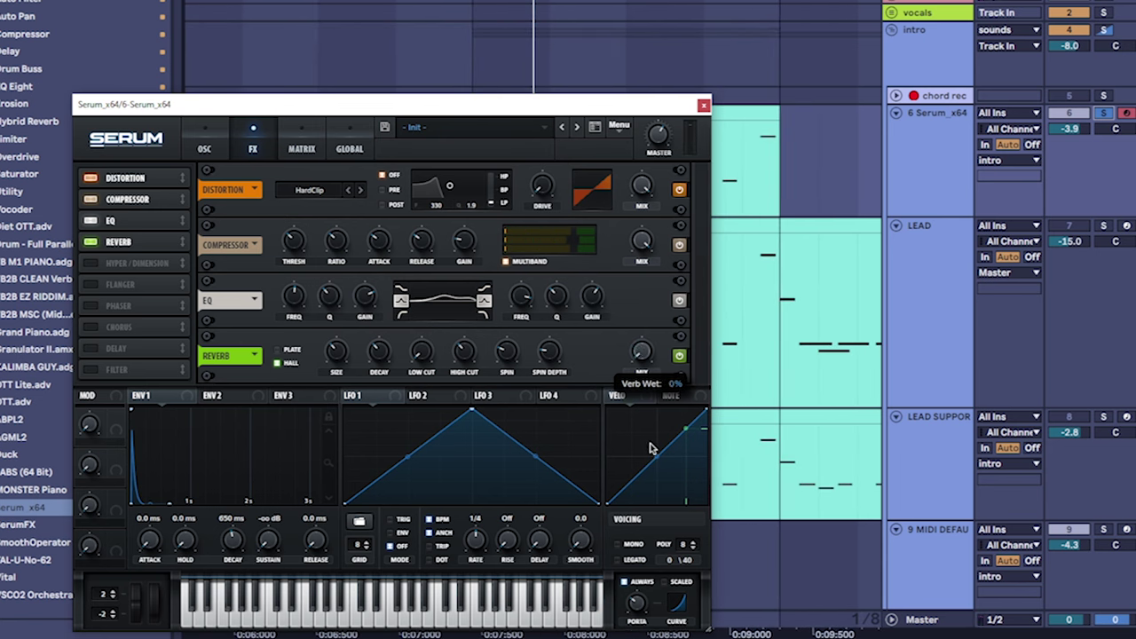
left_click_drag(649, 448, 588, 405)
left_click_drag(644, 276, 643, 277)
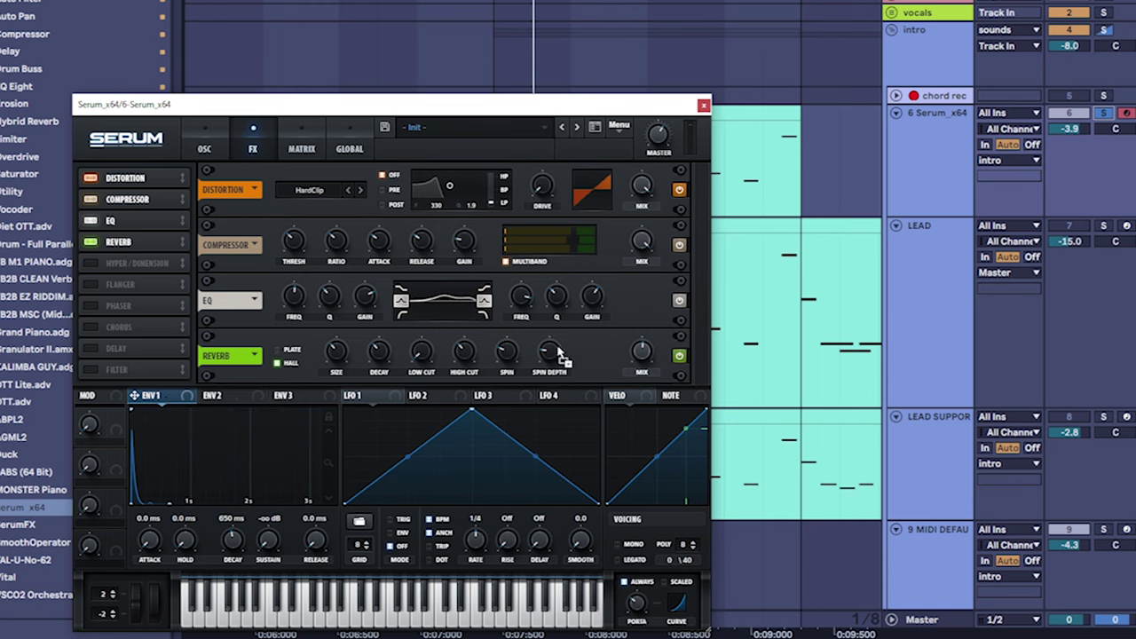
Change Env 1's modulation depth on the reverb wet mix, then turn the wet mix down to zero
mouse_move(631, 335)
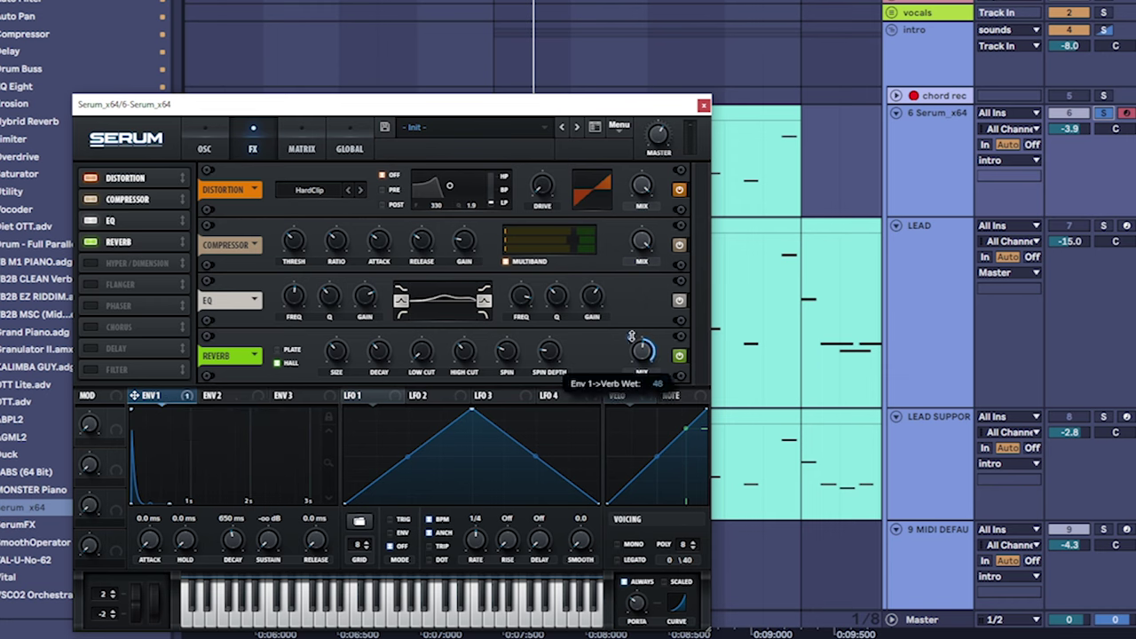
left_click_drag(622, 429, 637, 348)
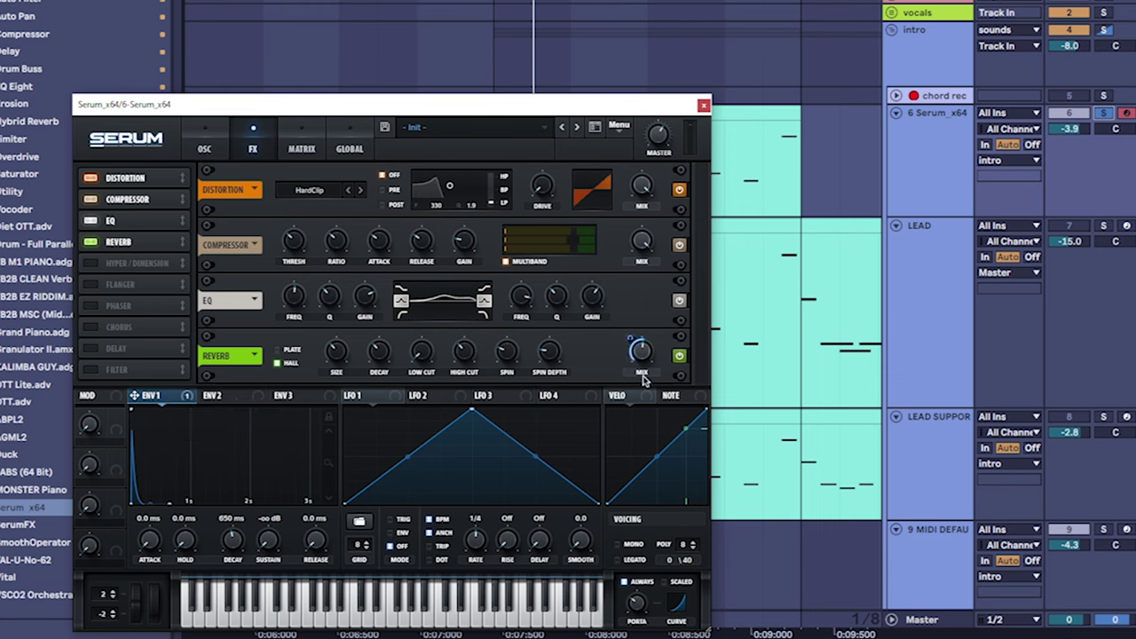
mouse_move(640, 364)
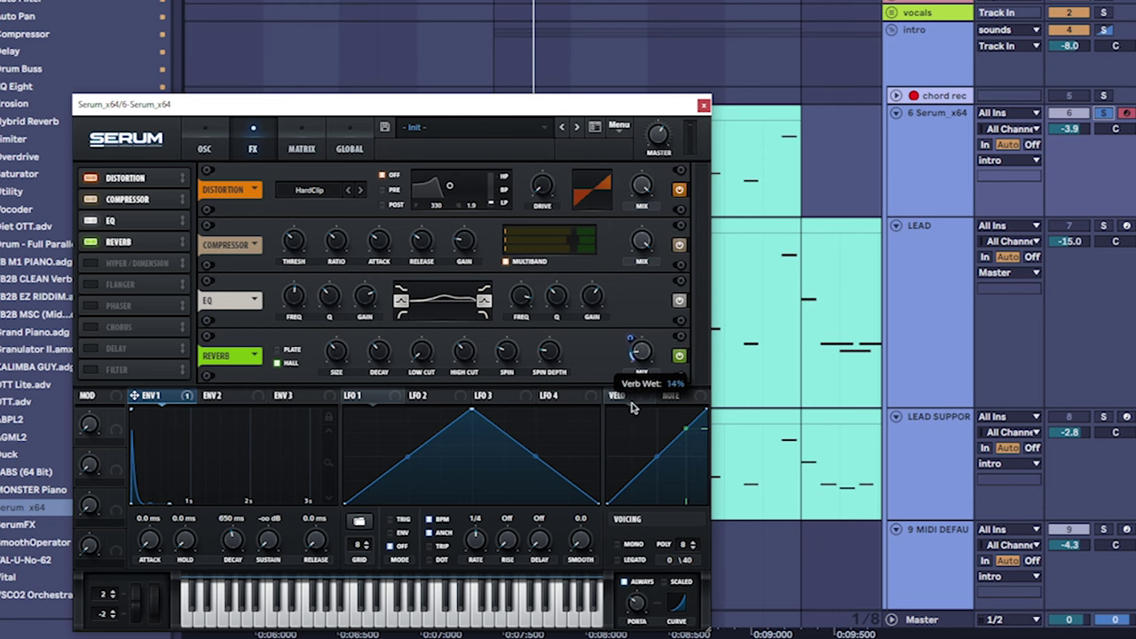
left_click_drag(645, 451, 643, 455)
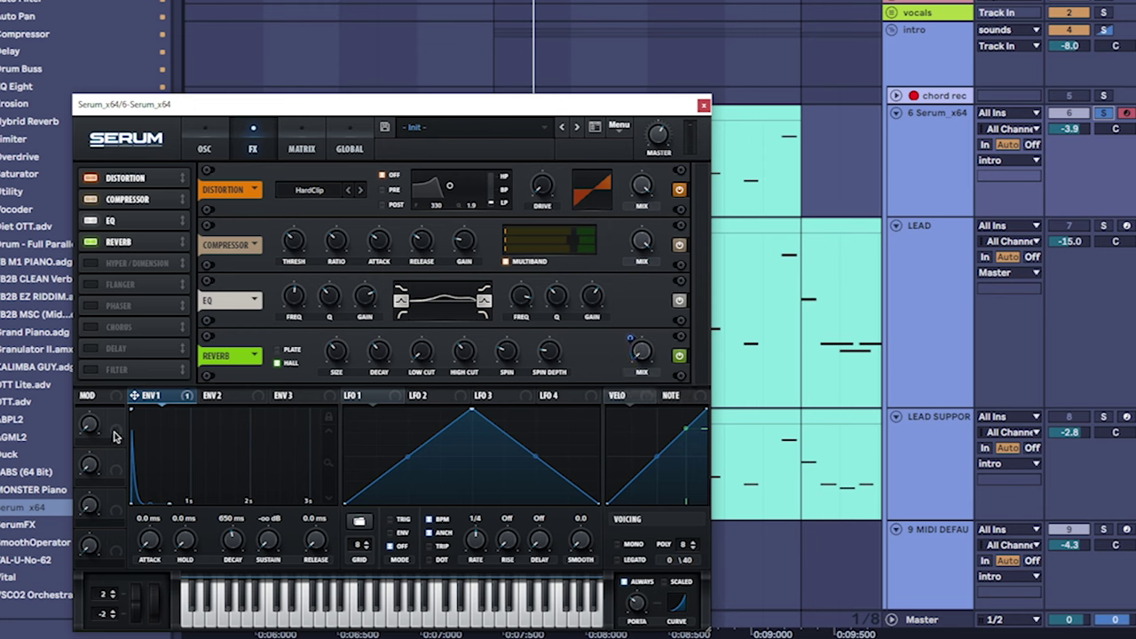
Assign Macro 1 to the reverb mix and rename the macro REVERB
left_click_drag(113, 435, 423, 342)
left_click_drag(644, 359, 641, 357)
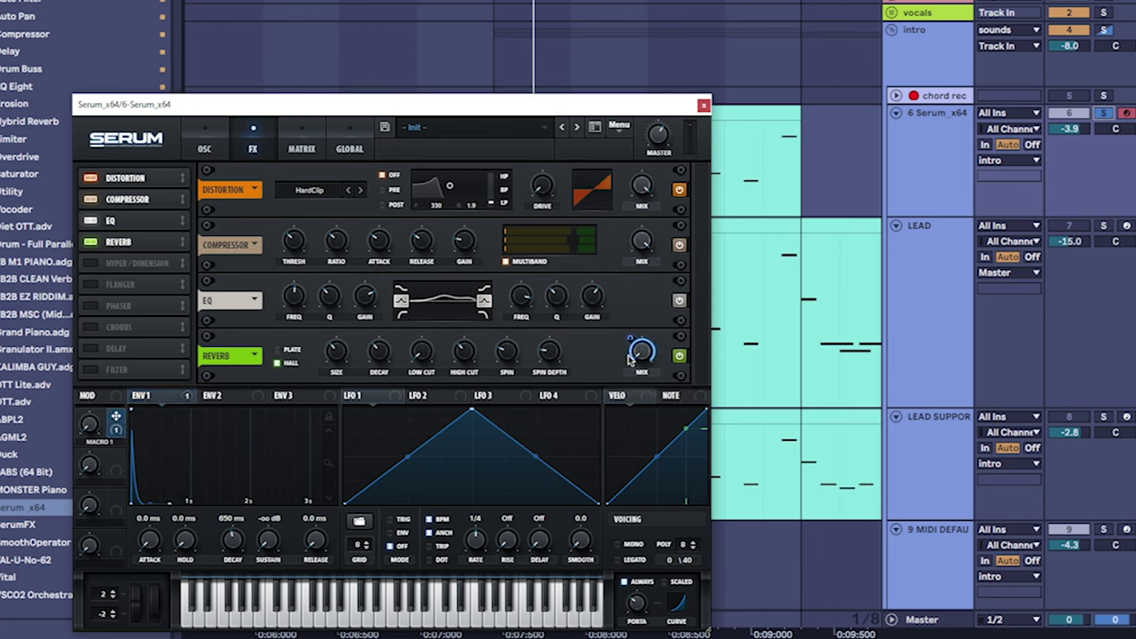
double_click(98, 441)
key("Return")
Raise the REVERB macro to add reverb, then bring it back down
mouse_move(89, 437)
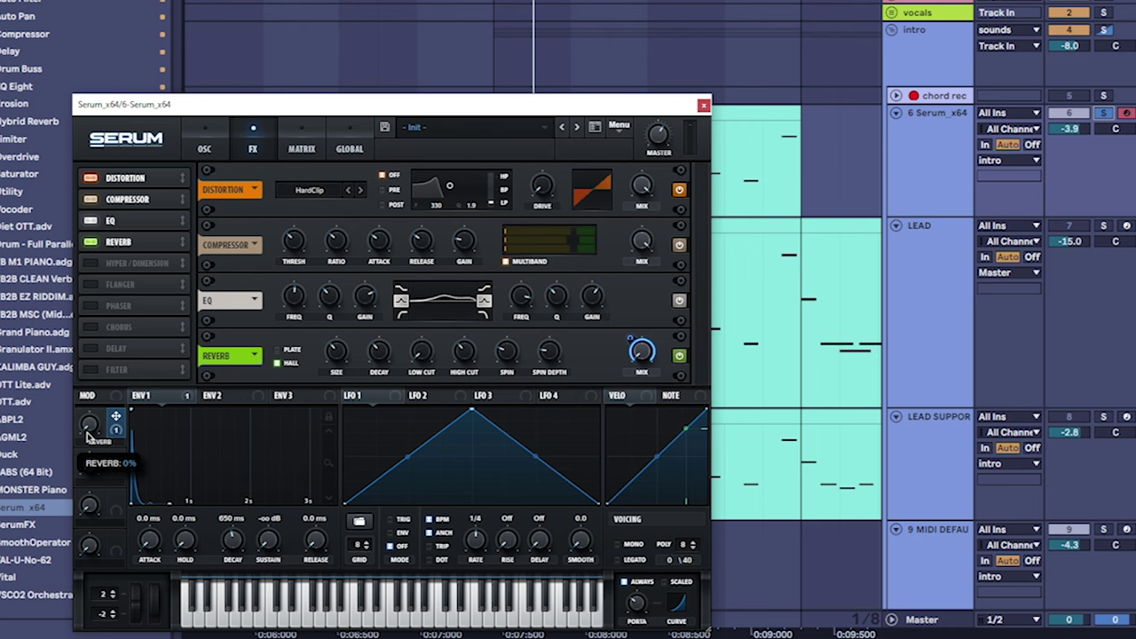
left_click_drag(89, 436, 78, 351)
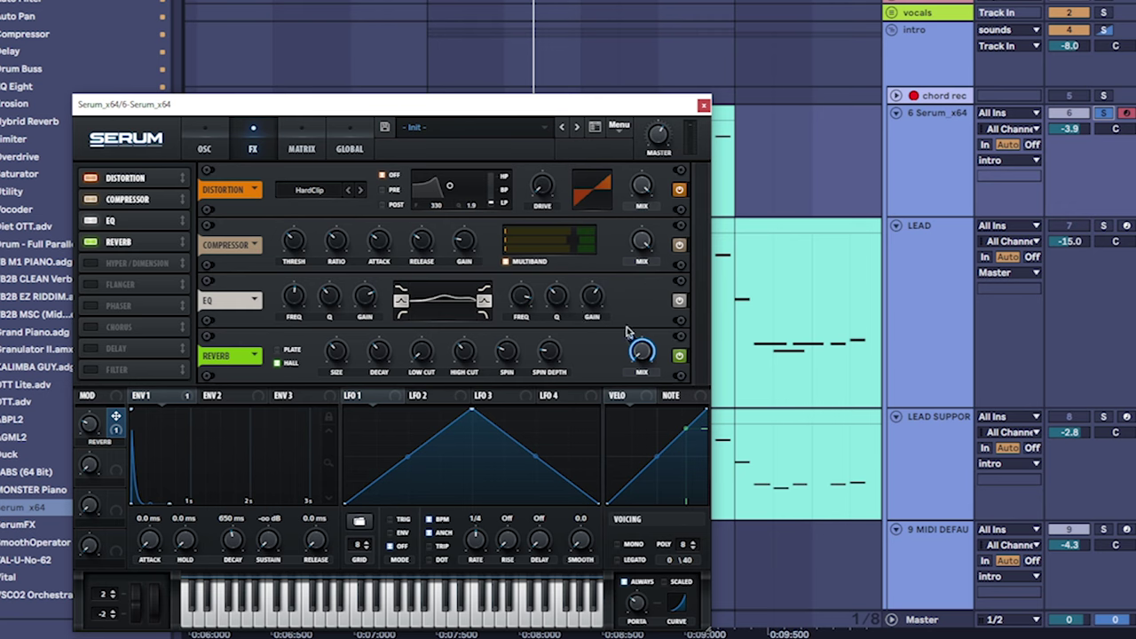
left_click_drag(73, 424, 37, 382)
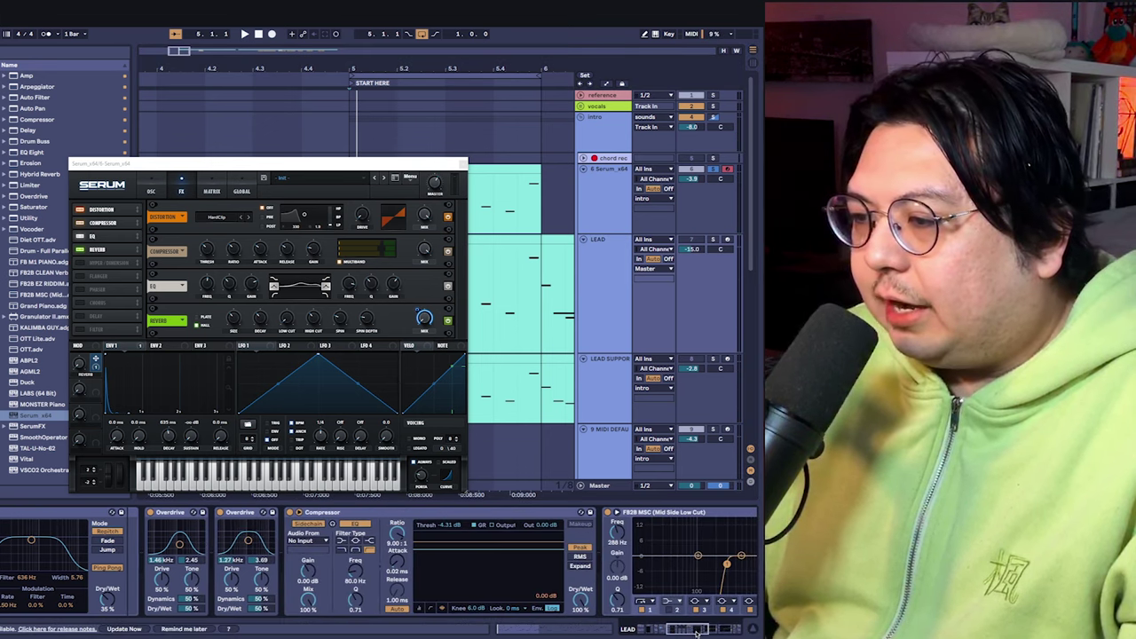
left_click_drag(697, 630, 659, 631)
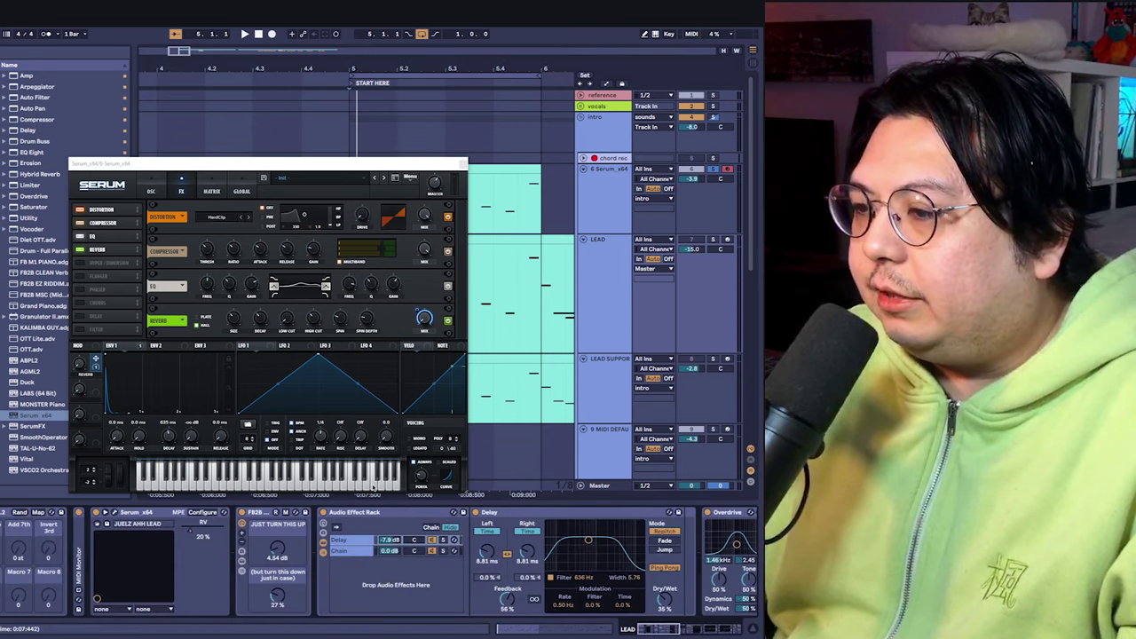
Switch on the FB2B device and the Audio Effect Rack in the LEAD chain
left_click(667, 633)
left_click_drag(666, 633, 693, 633)
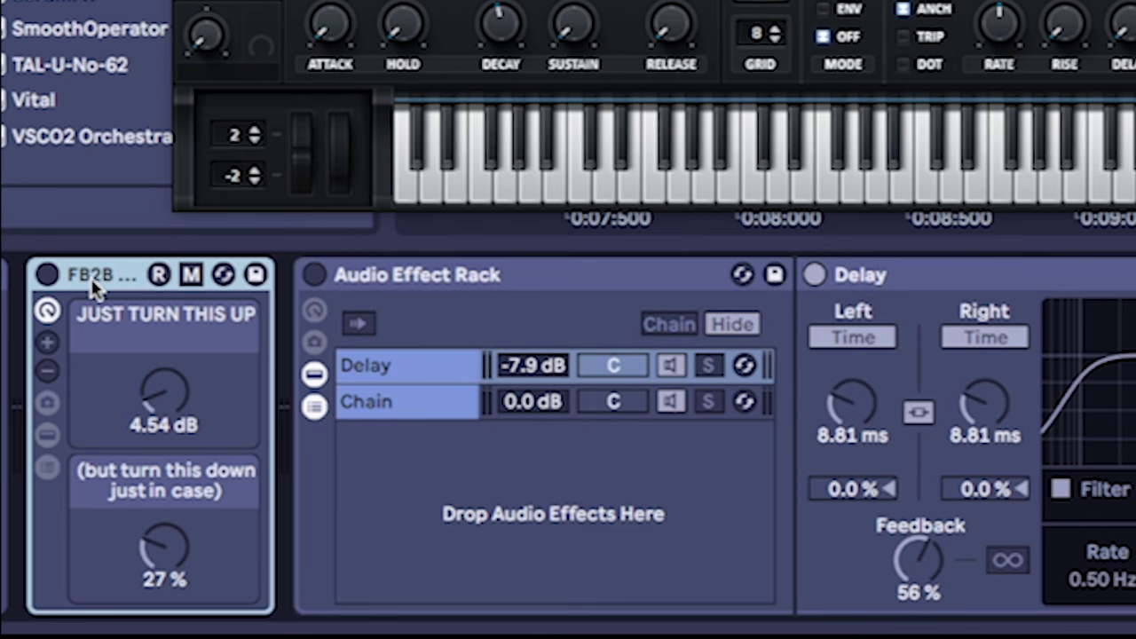
left_click(47, 274)
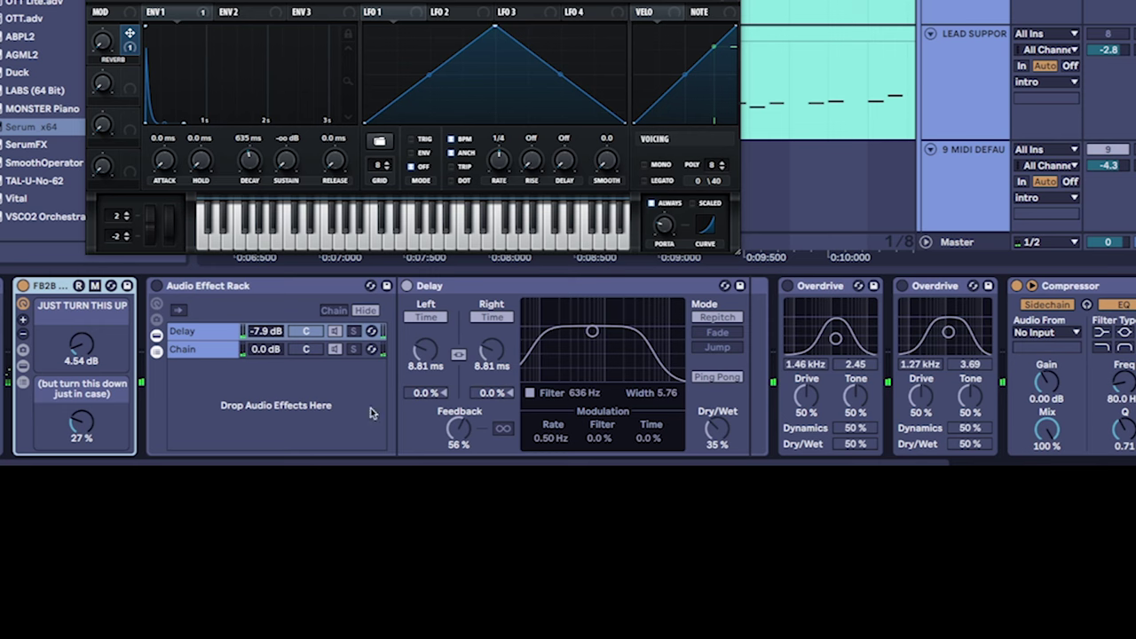
left_click(198, 287)
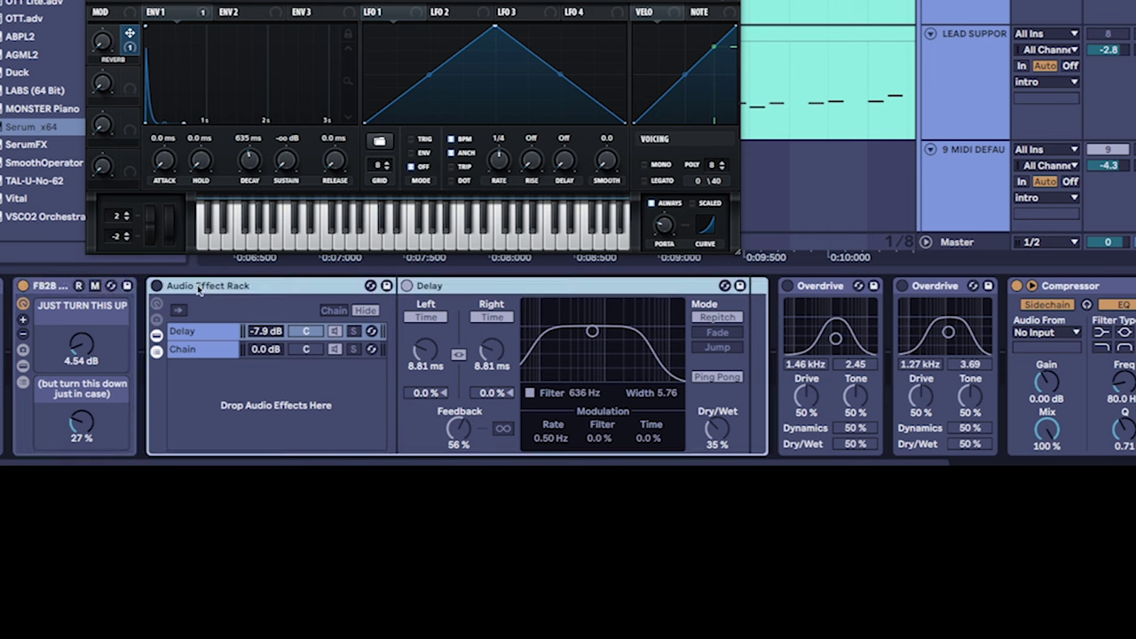
left_click(157, 286)
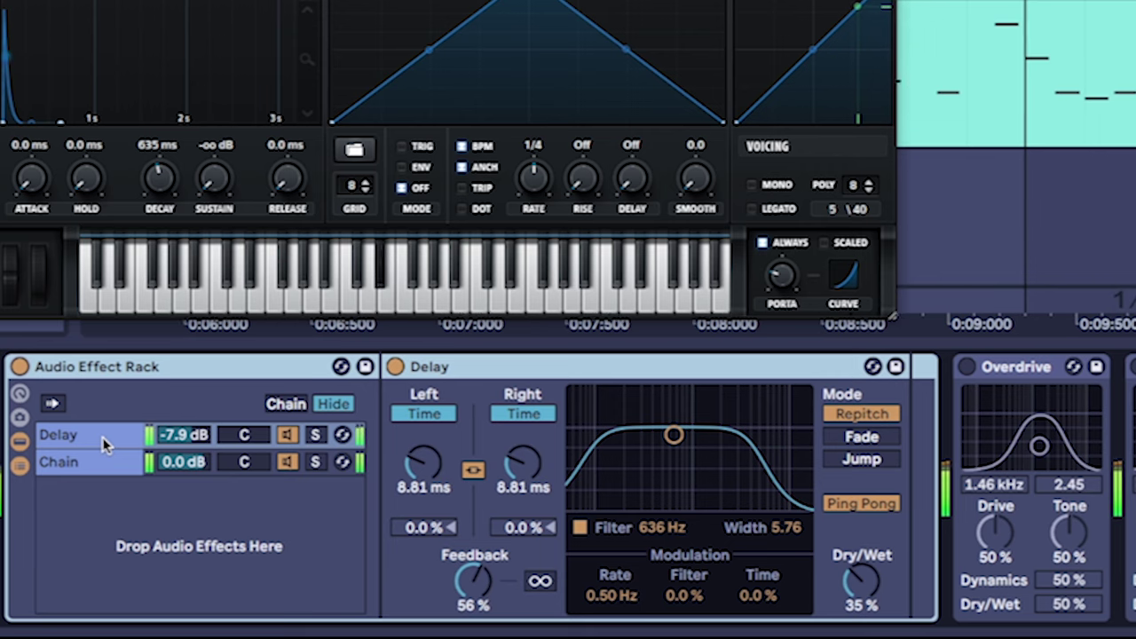
Solo the Delay chain, toggle Sync off, and set the delay to 9.27 ms with 36% Dry/Wet
left_click(314, 435)
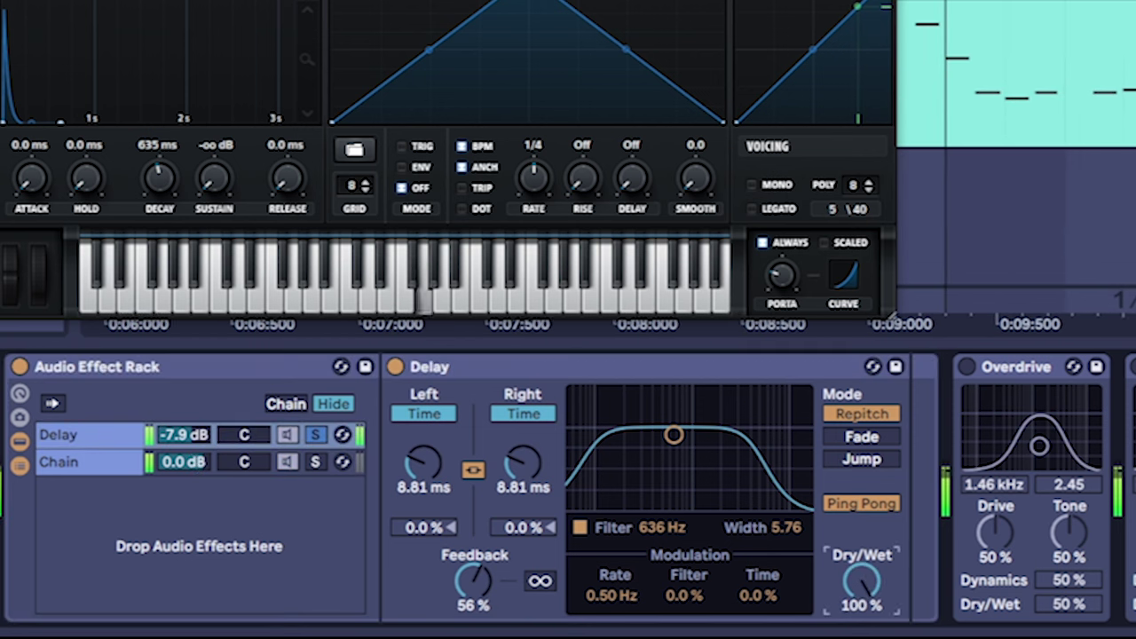
left_click(423, 414)
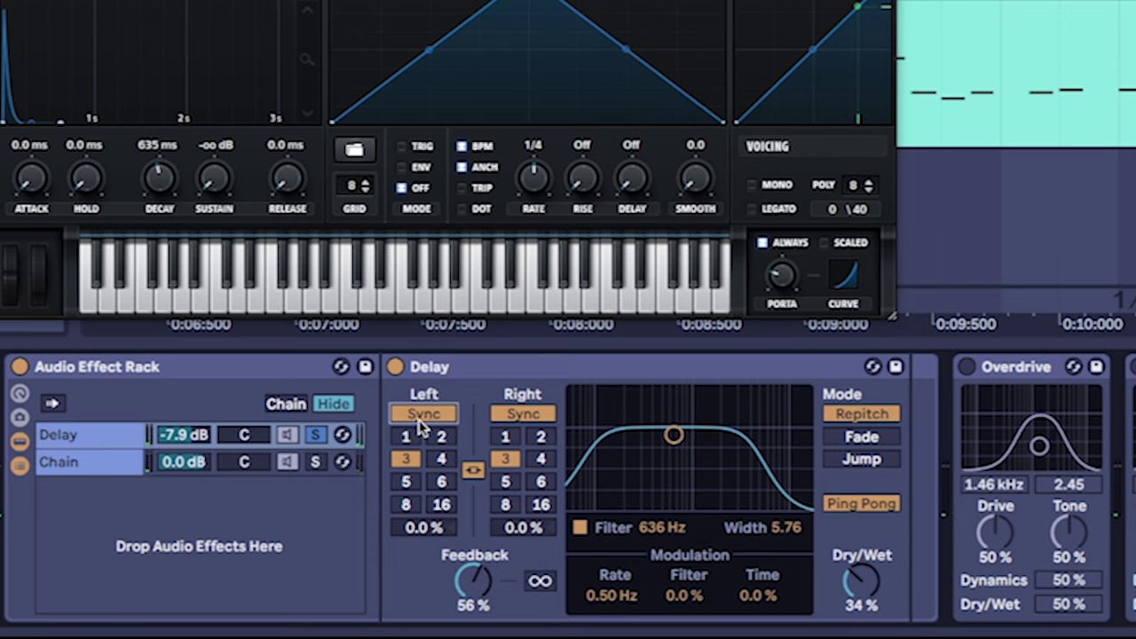
left_click(423, 414)
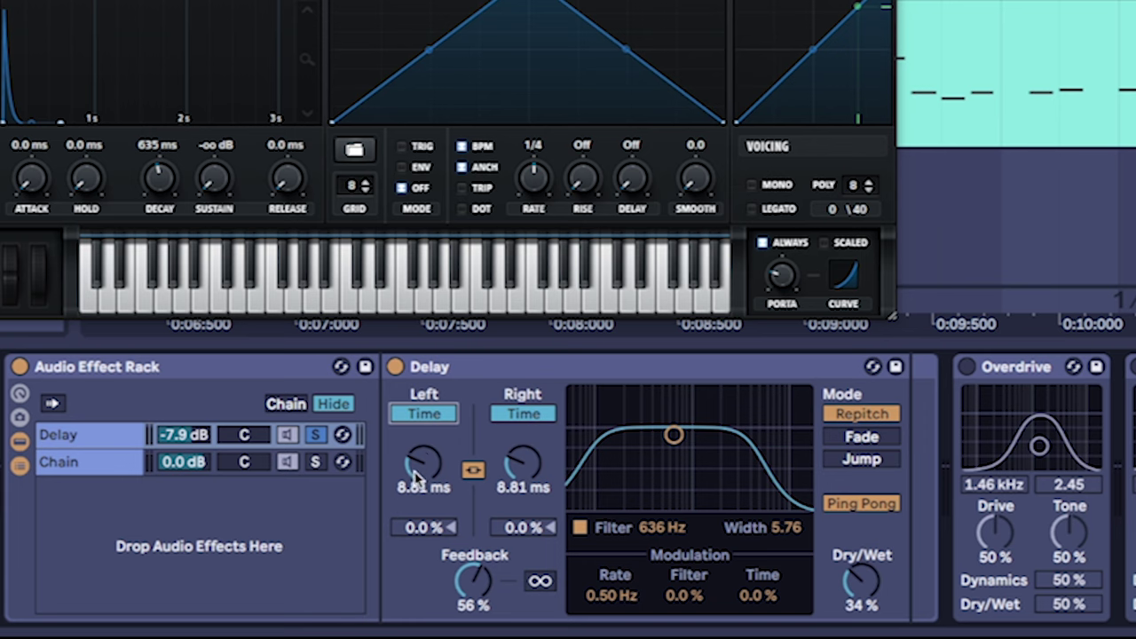
mouse_move(419, 468)
left_mouse_down()
mouse_move(419, 426)
mouse_move(426, 485)
left_mouse_up()
left_click_drag(861, 582, 861, 618)
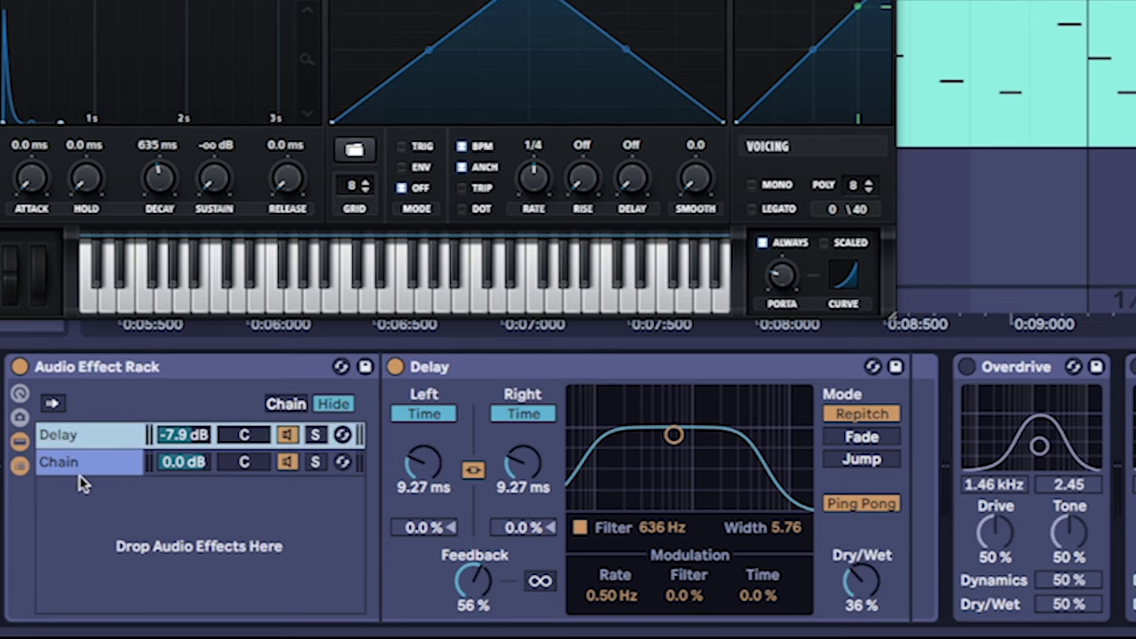
left_click(79, 465)
left_click(92, 437)
left_click(508, 372)
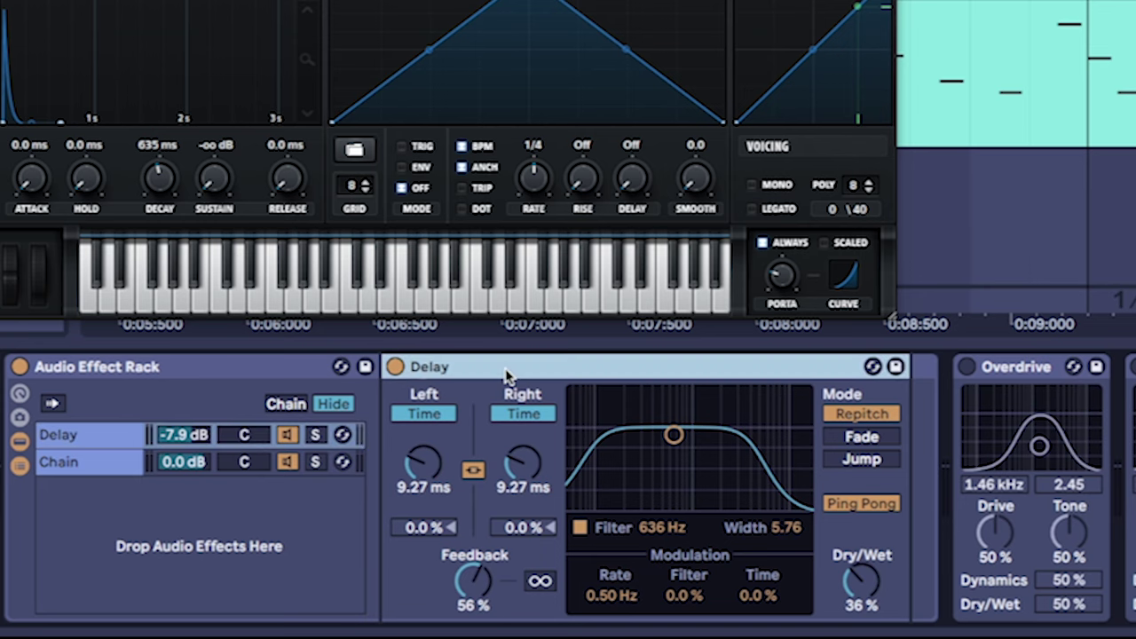
left_click_drag(507, 372, 26, 435)
right_click(75, 380)
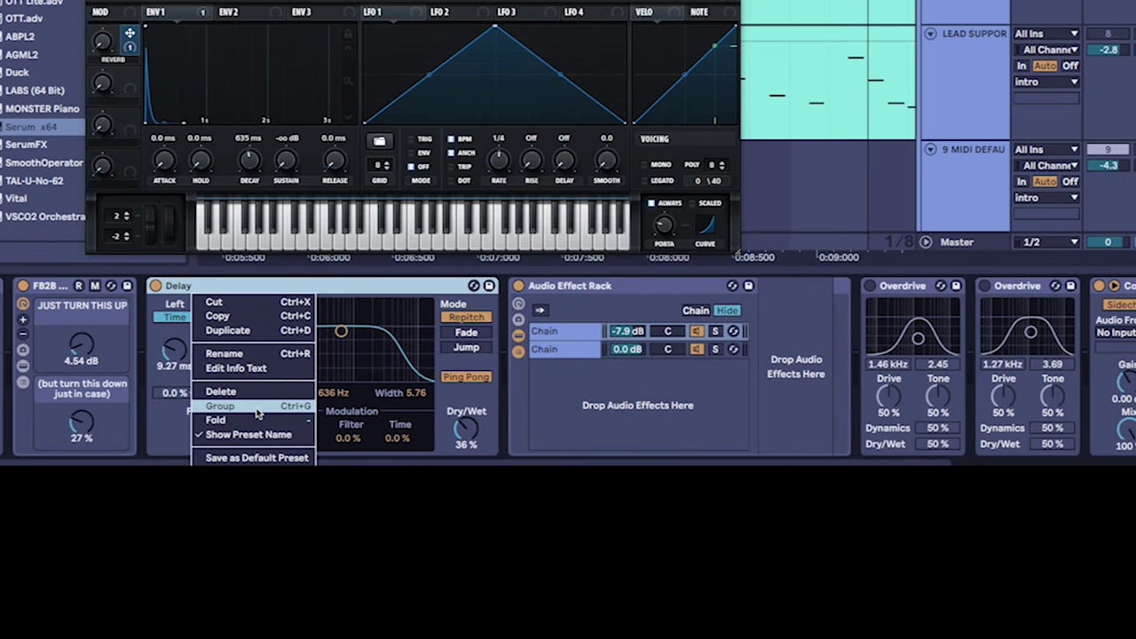
left_click(257, 411)
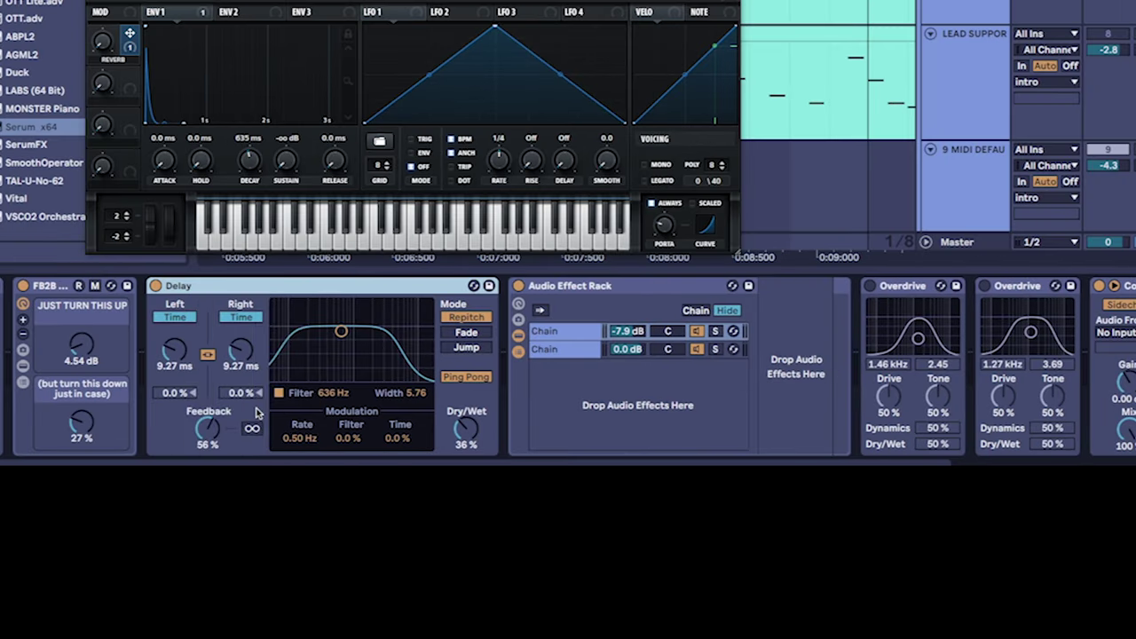
left_click(157, 352)
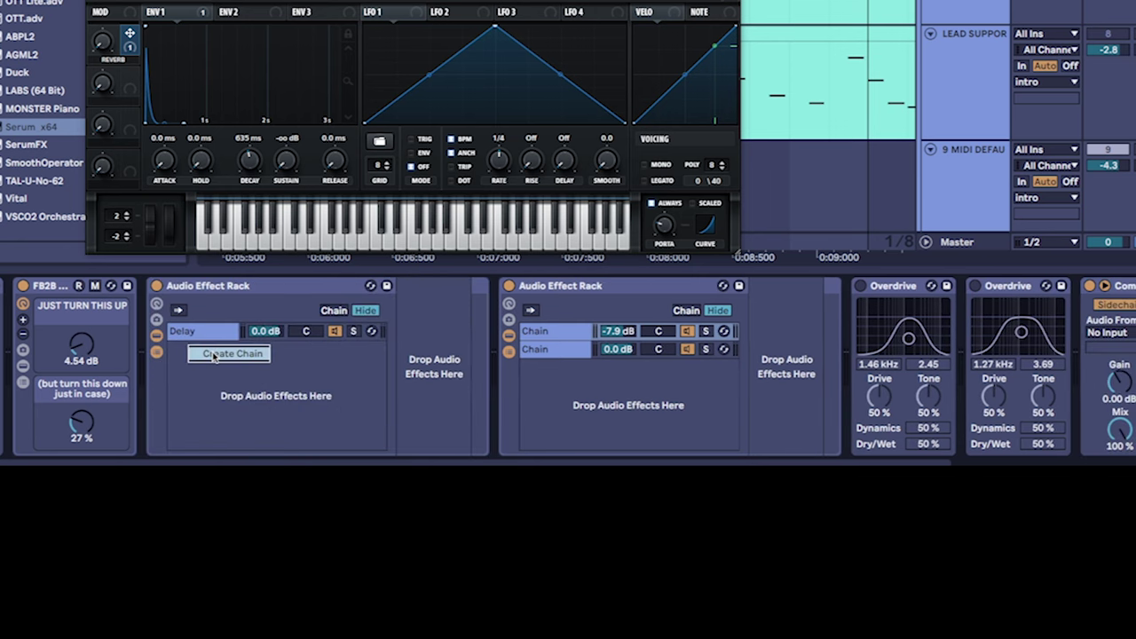
left_click(213, 354)
left_click(191, 331)
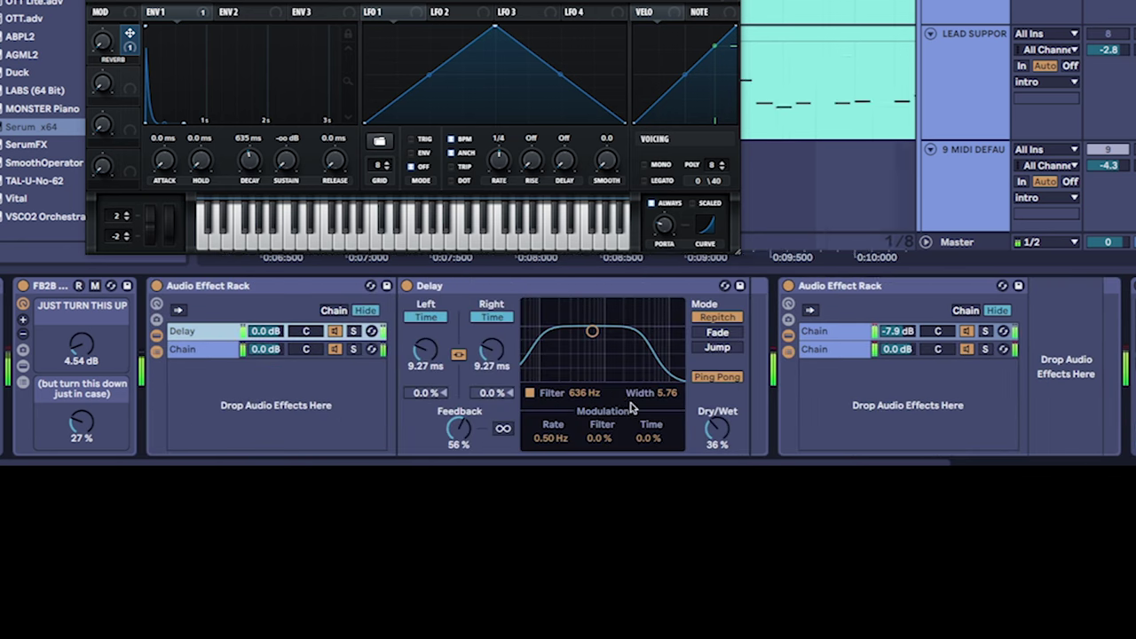
left_click(197, 353)
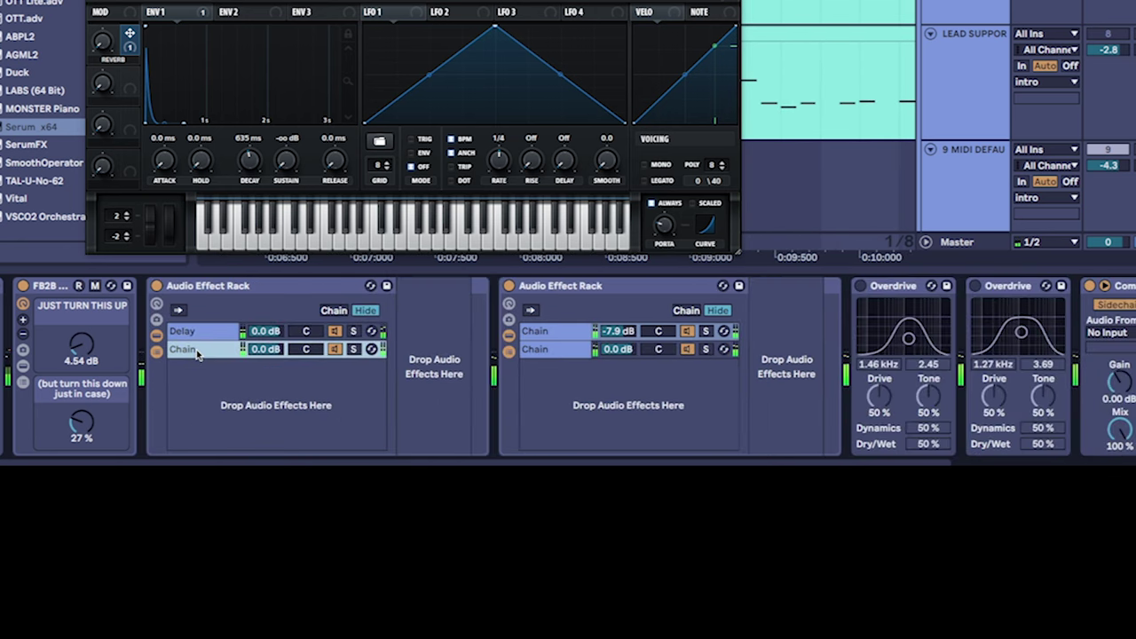
left_click(191, 331)
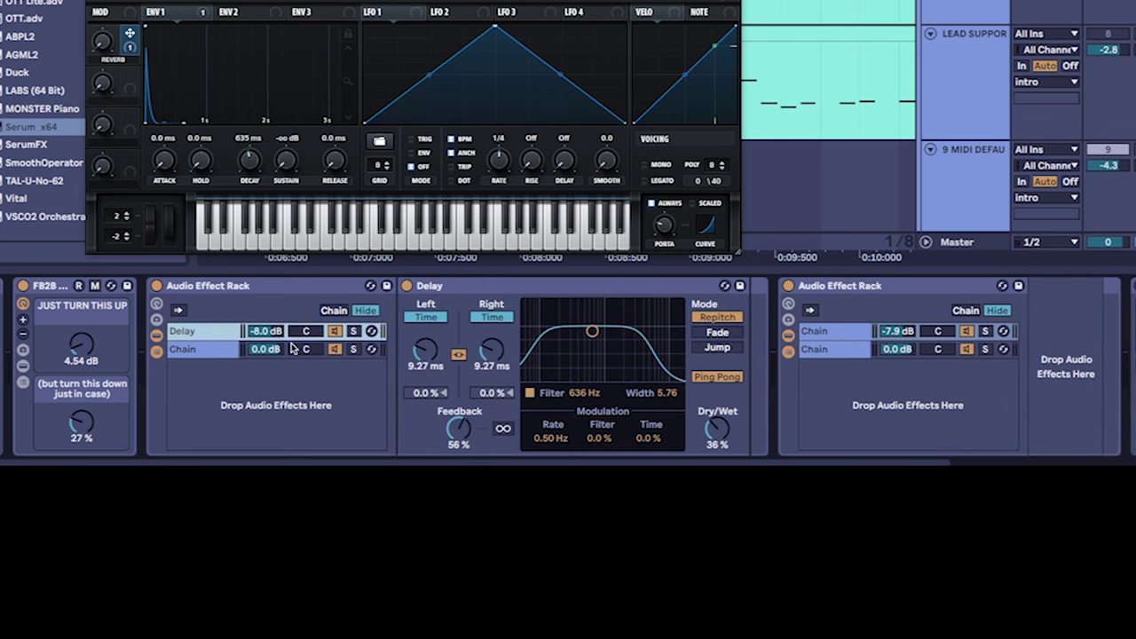
key("ctrl+z")
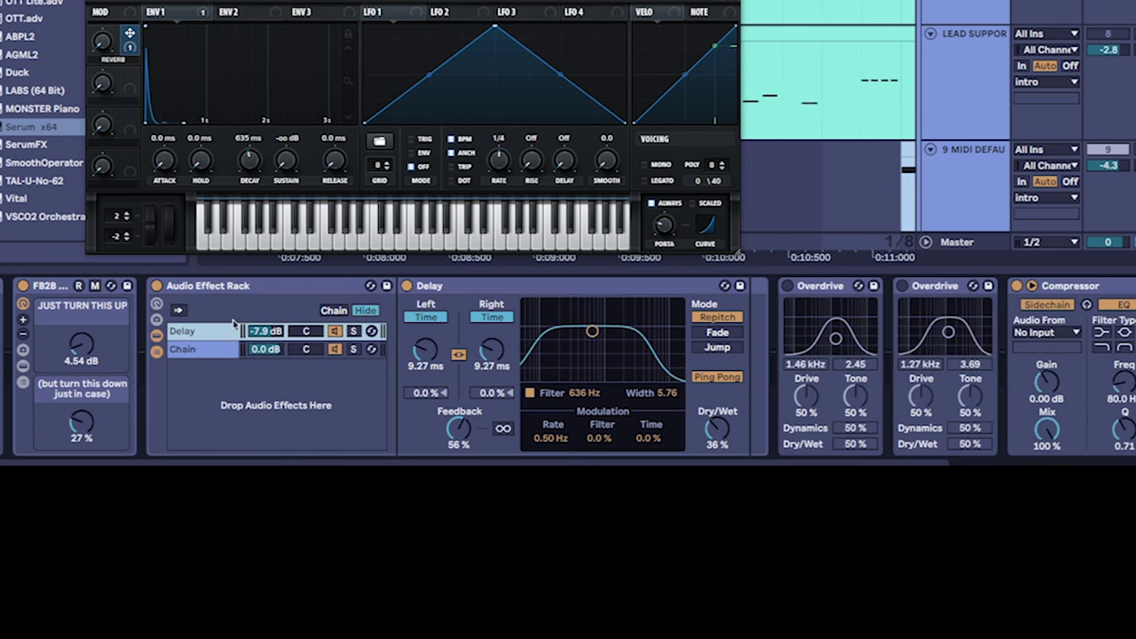
Turn on the first Overdrive (1.46 kHz) and second Overdrive (1.27 kHz) after the Delay
scroll(682, 352, "right", 10)
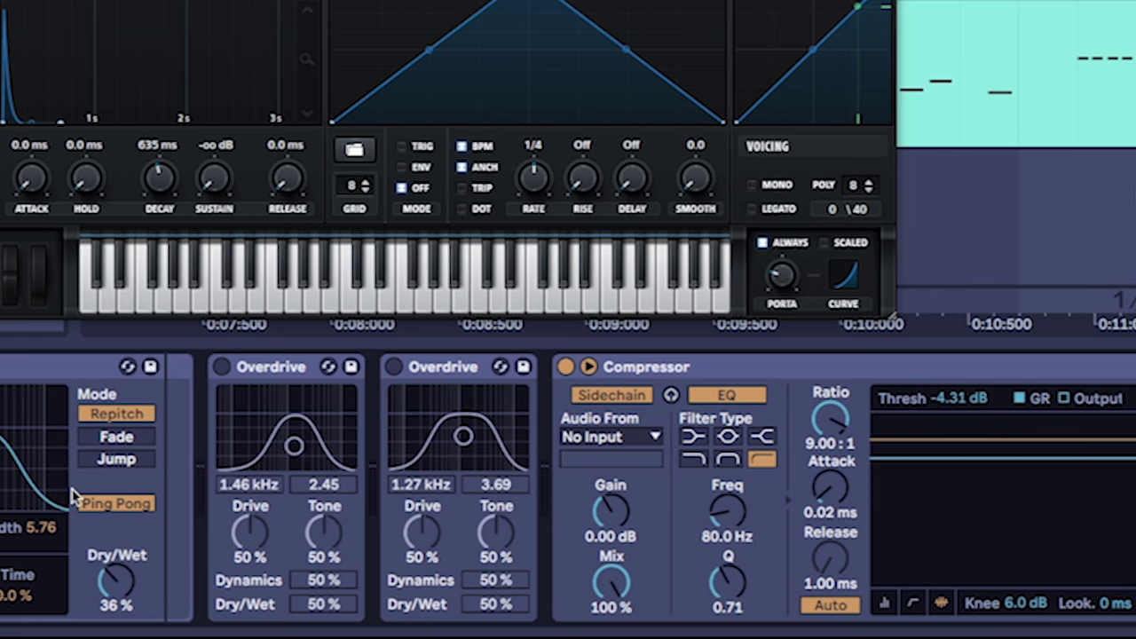
left_click(225, 382)
left_click(222, 369)
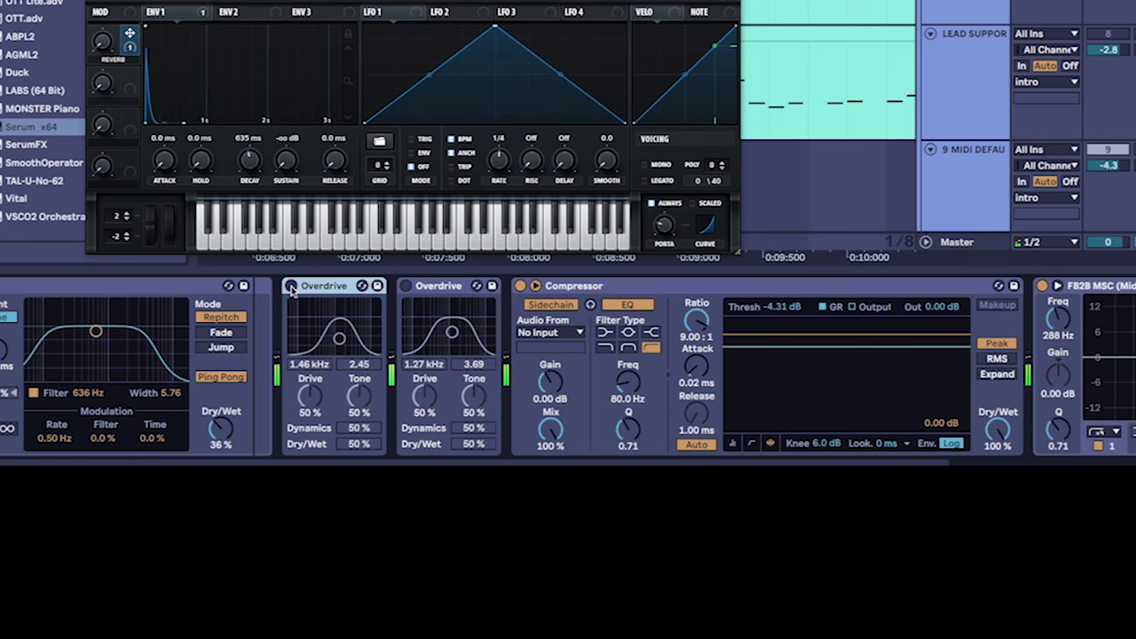
left_click(290, 285)
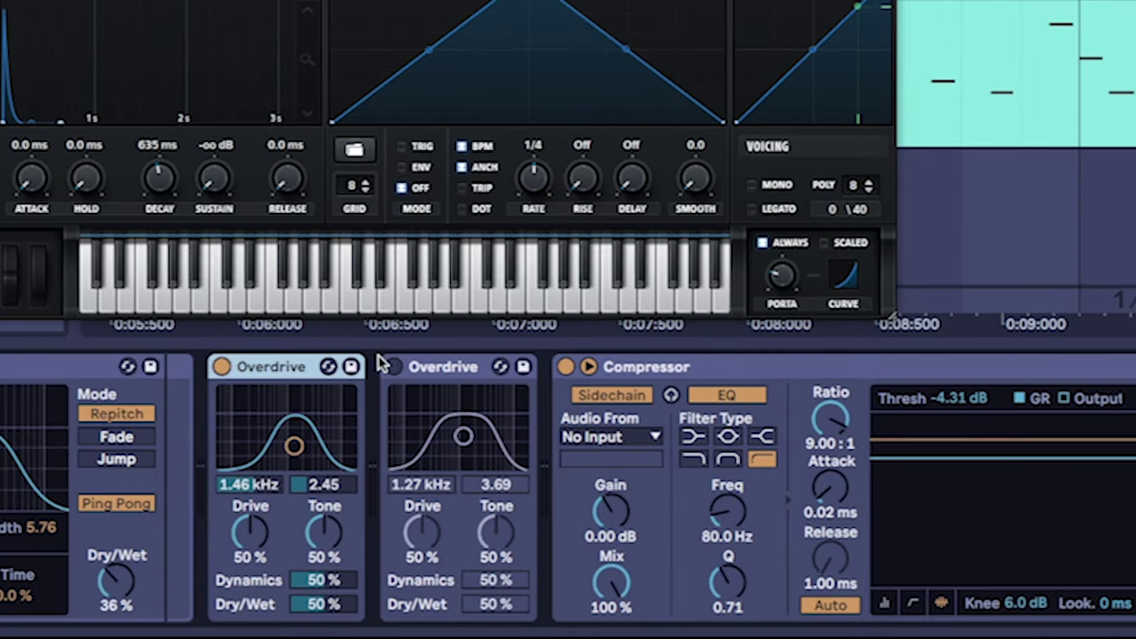
left_click(393, 367)
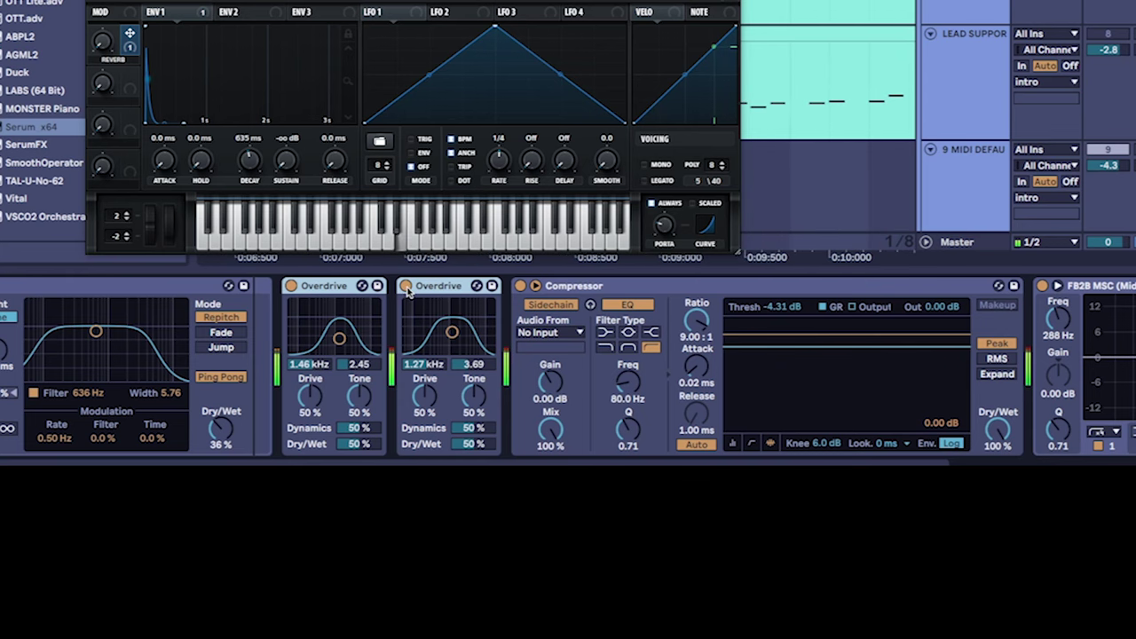
left_click(405, 287)
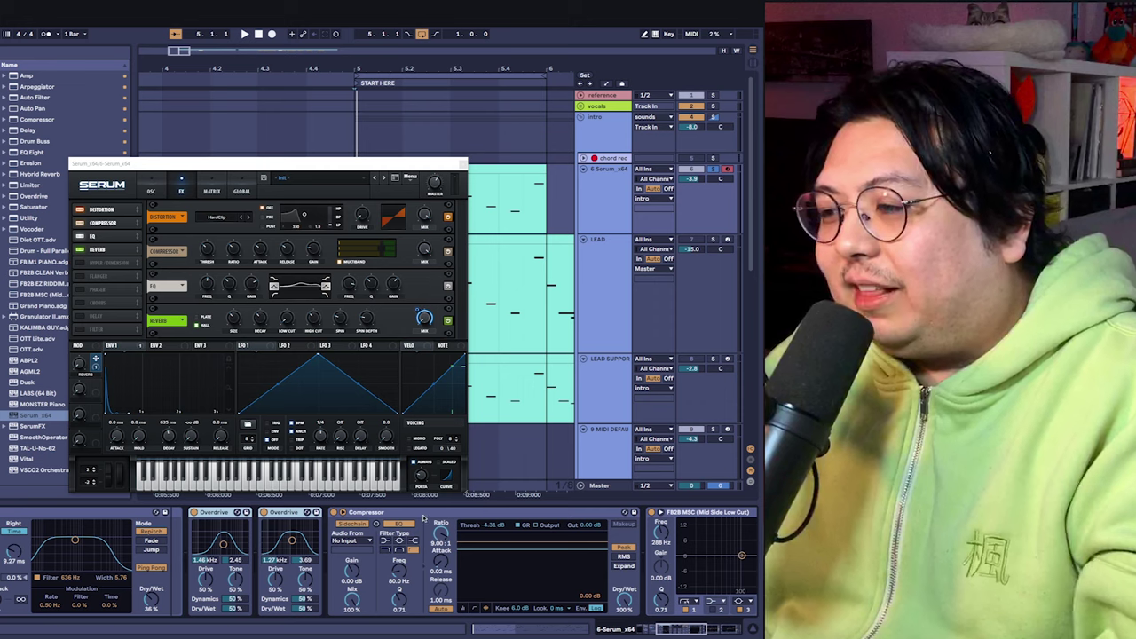
Select the 9:1 Compressor in the LEAD chain and collapse it to a narrow strip
left_click(392, 515)
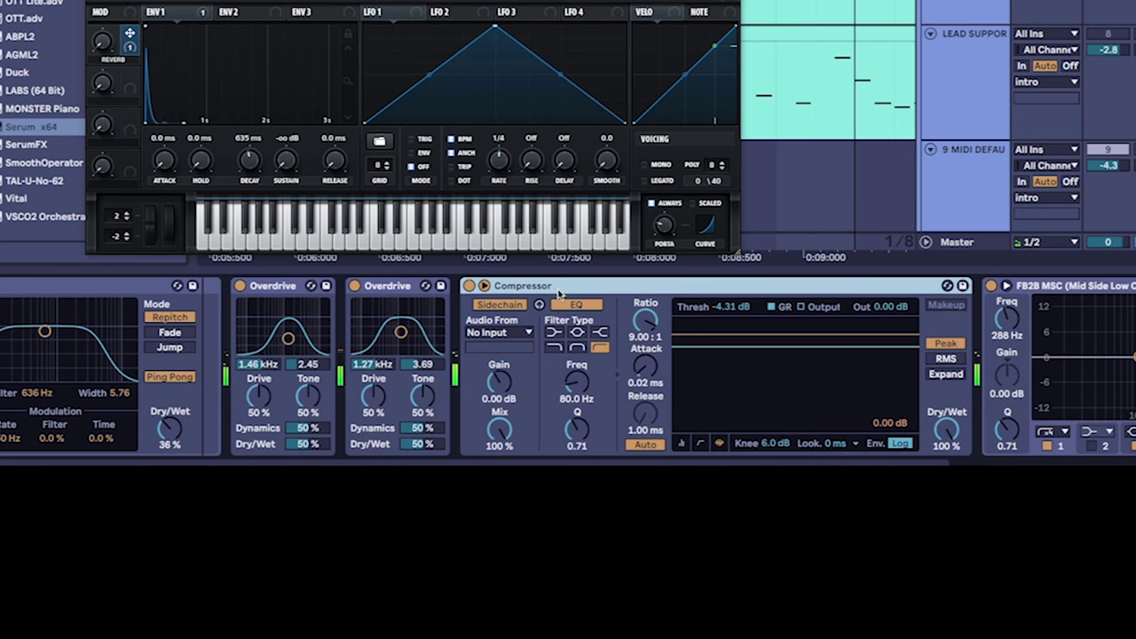
double_click(560, 293)
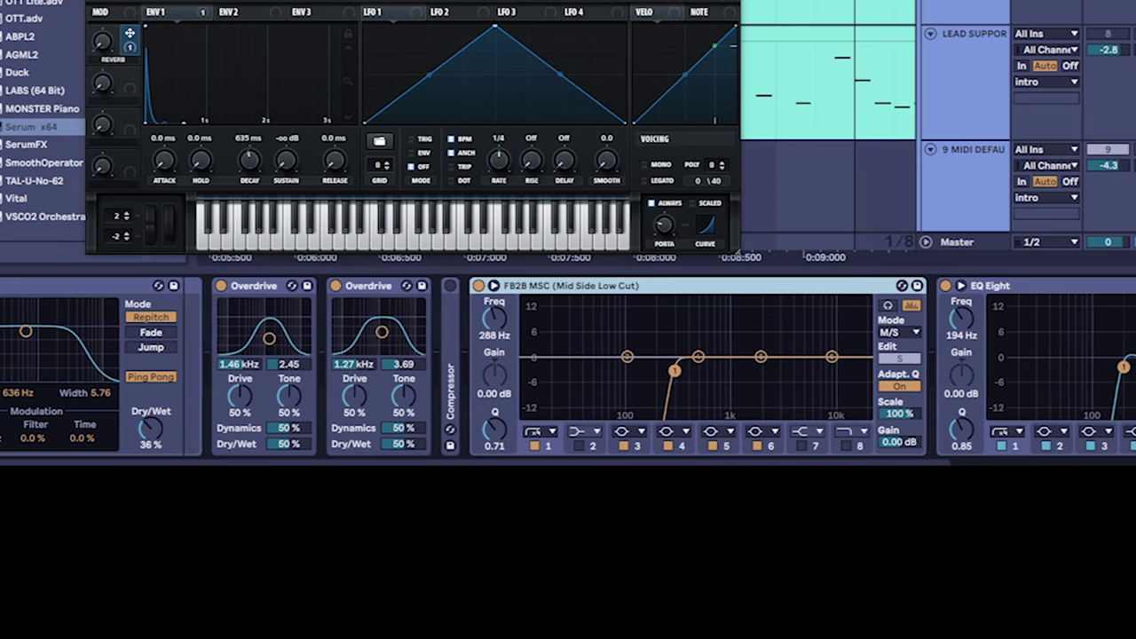
scroll(365, 559, "right", 5)
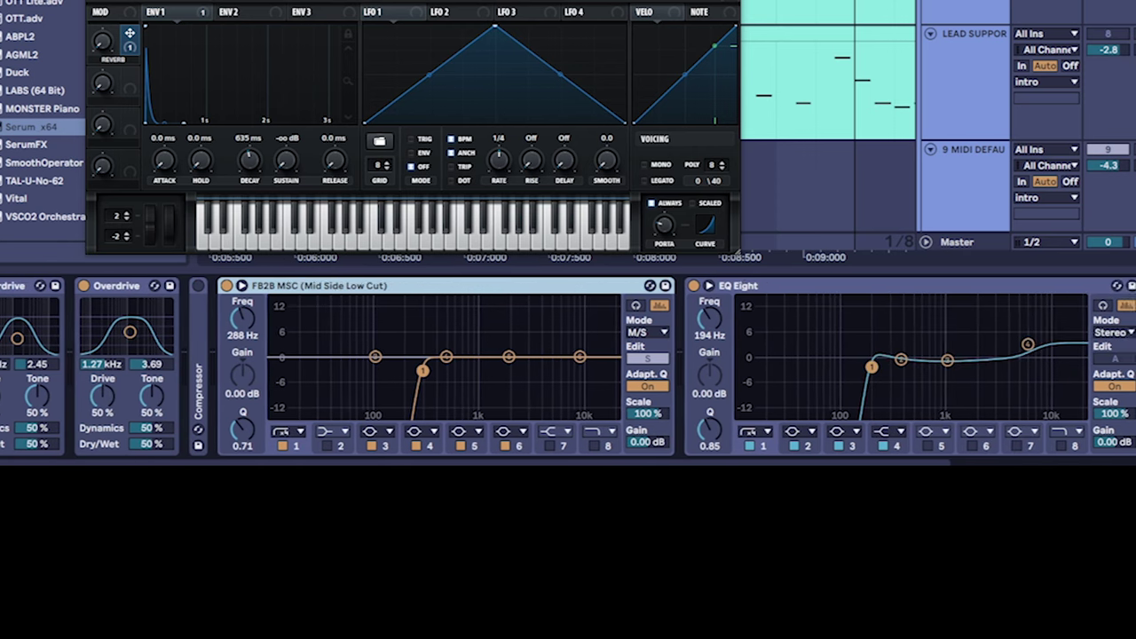
scroll(355, 364, "left", 3)
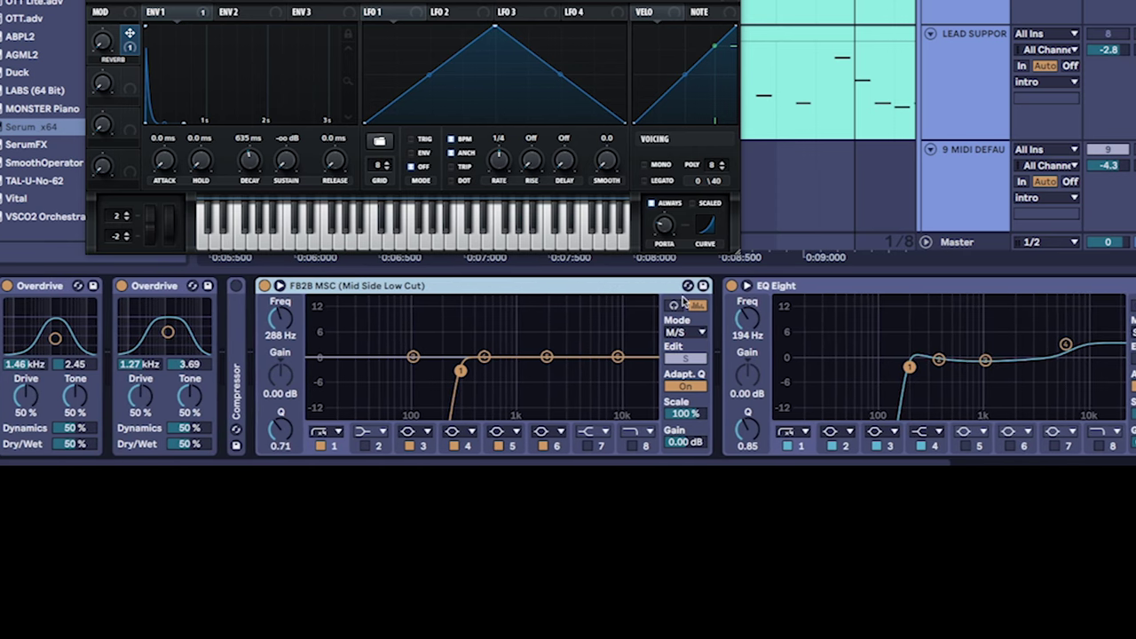
left_click(694, 333)
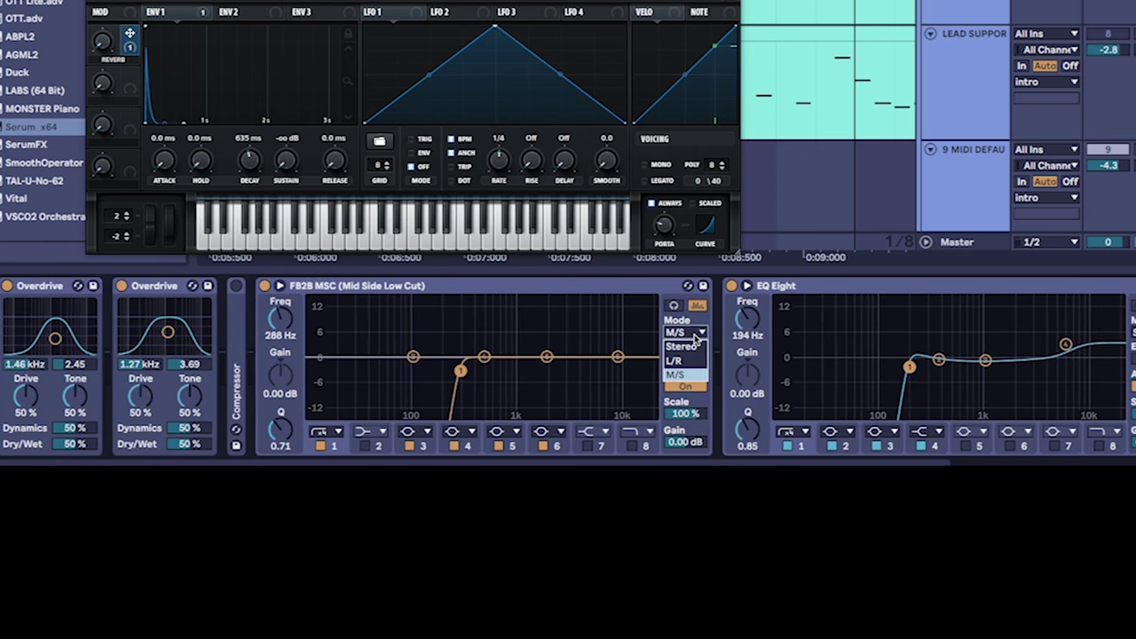
left_click(676, 374)
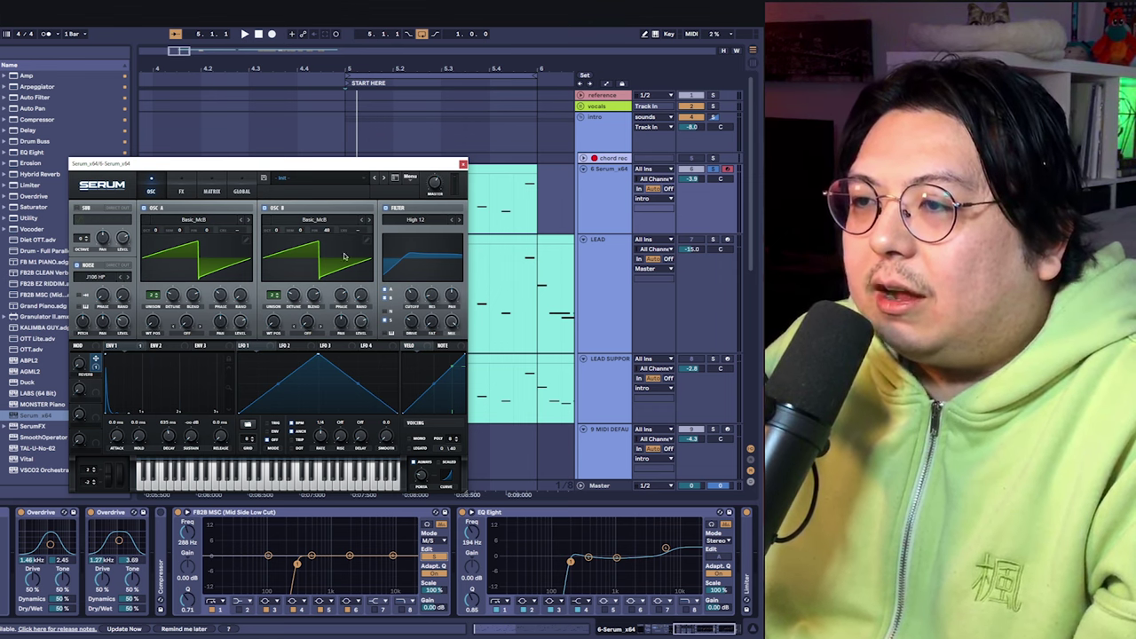
left_click(180, 188)
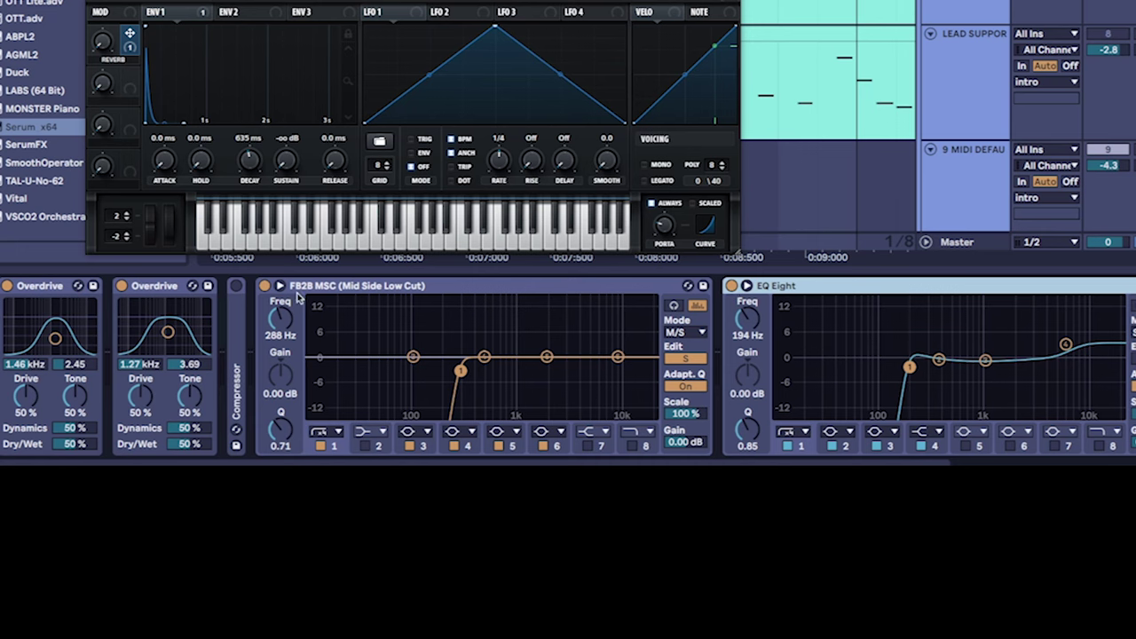
key("space")
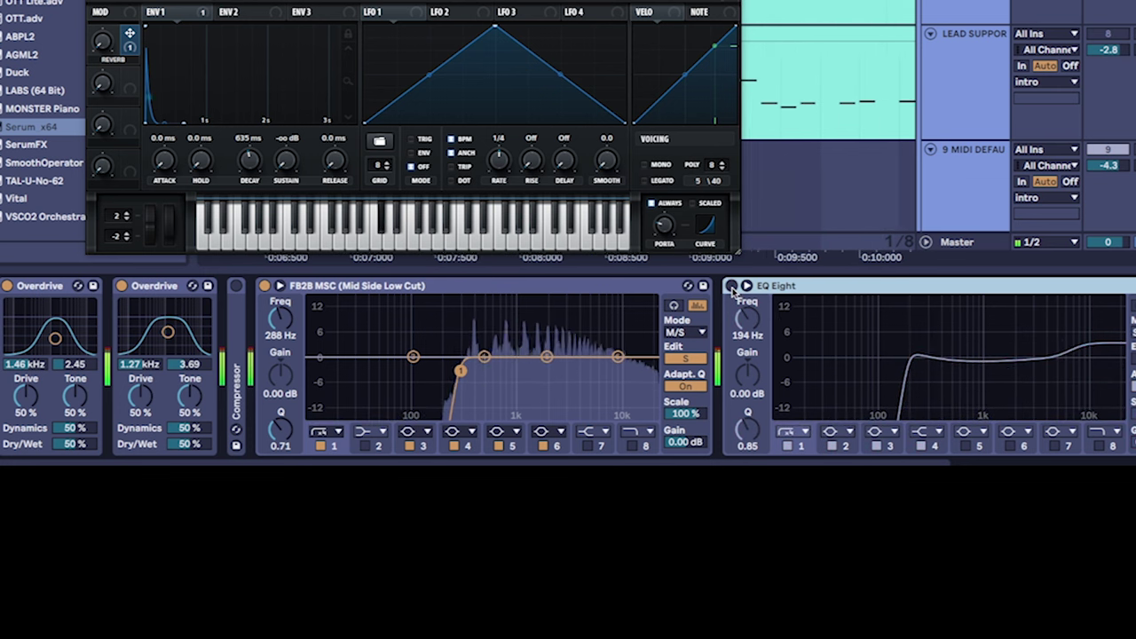
left_click(731, 286)
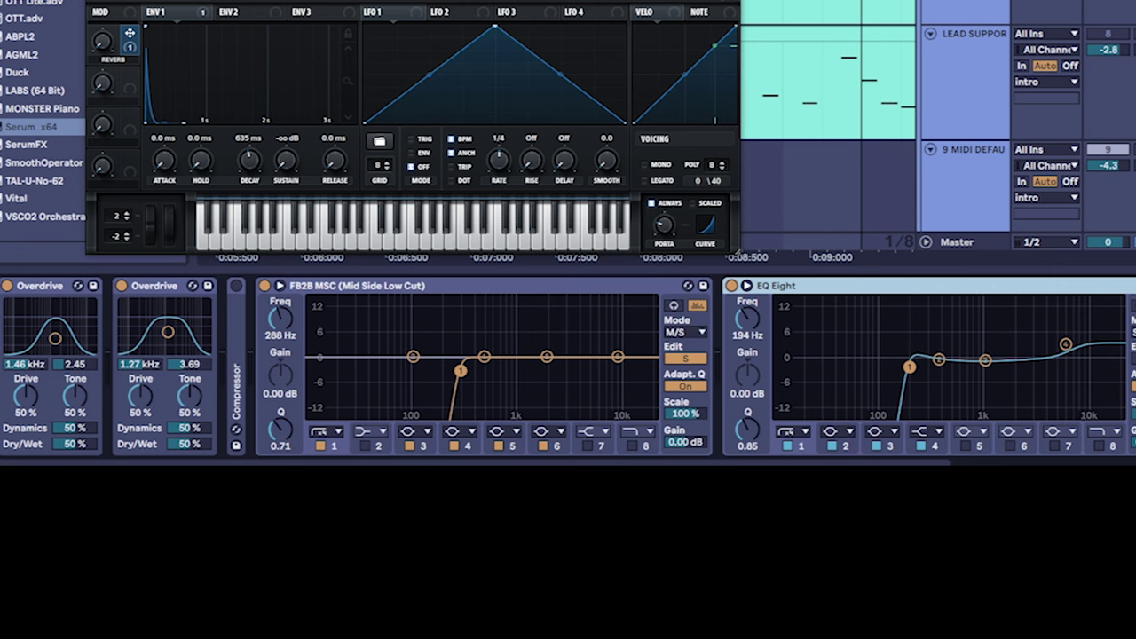
scroll(568, 369, "left", 5)
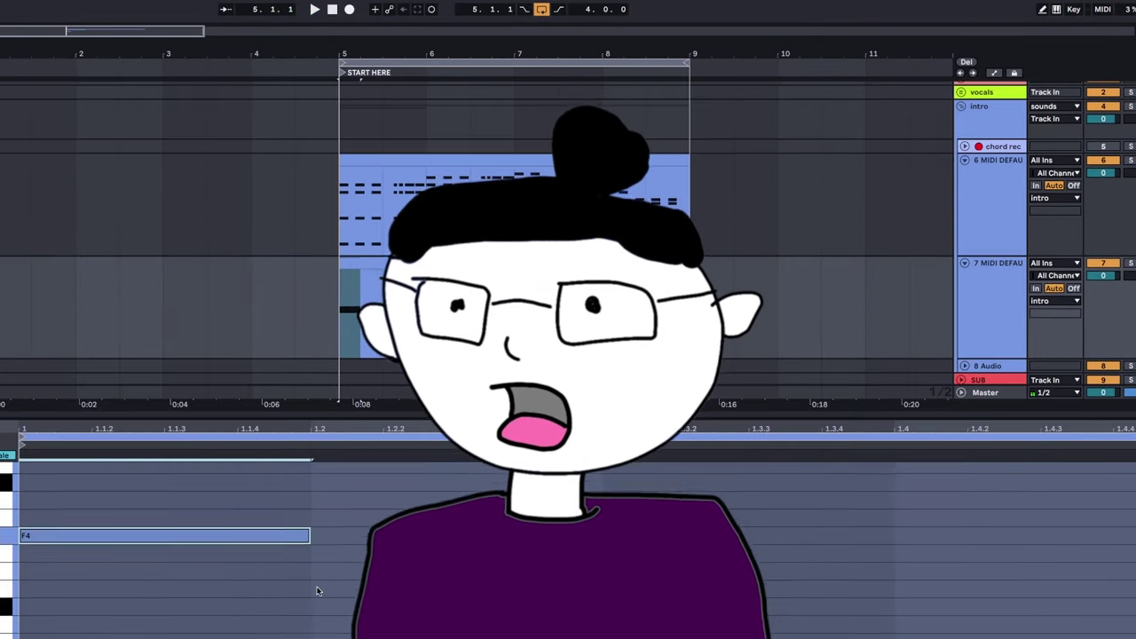
Right-click the F4 note in the MIDI clip editor to bring up its options
right_click(179, 529)
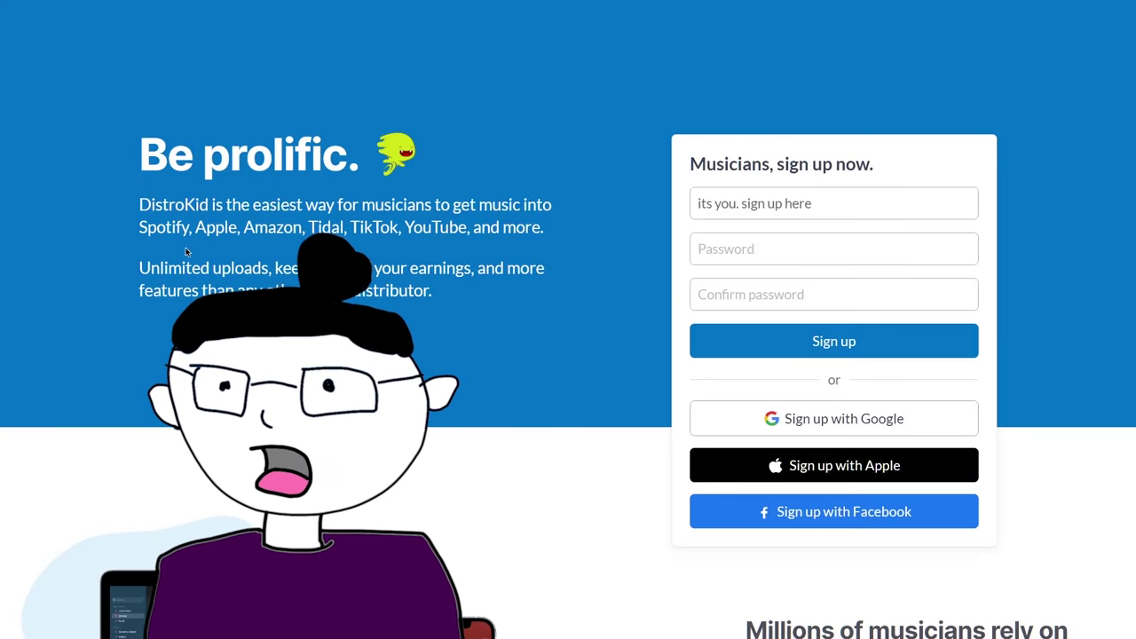
Scroll down the DistroKid upload form to the genre fields
scroll(397, 267, "down", 2)
scroll(763, 404, "down", 5)
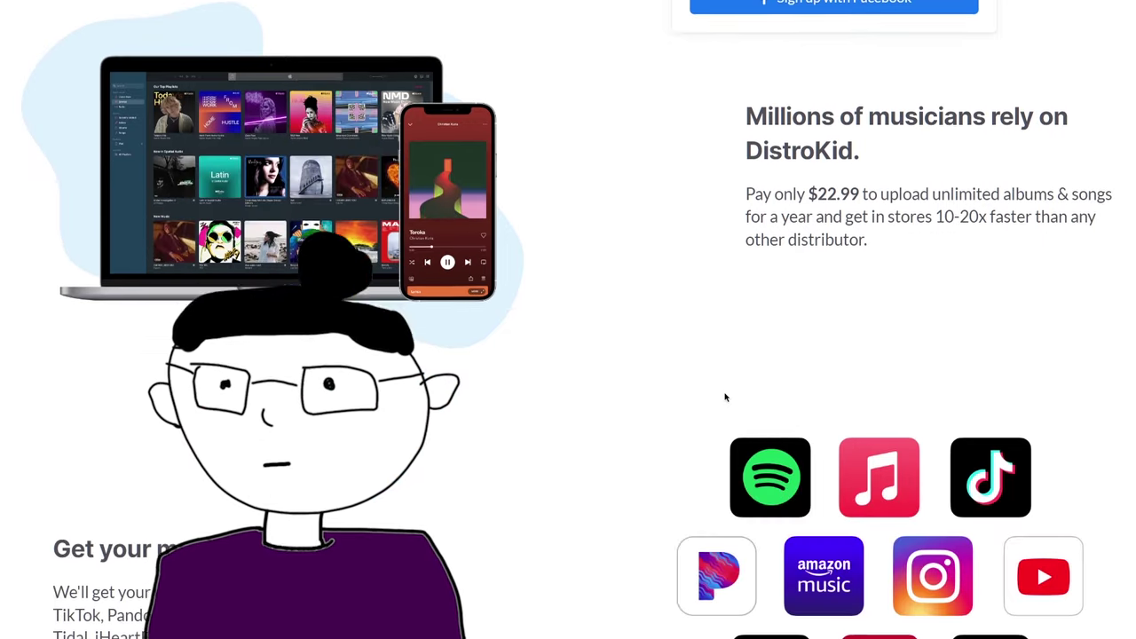
scroll(725, 398, "down", 1)
scroll(578, 414, "down", 5)
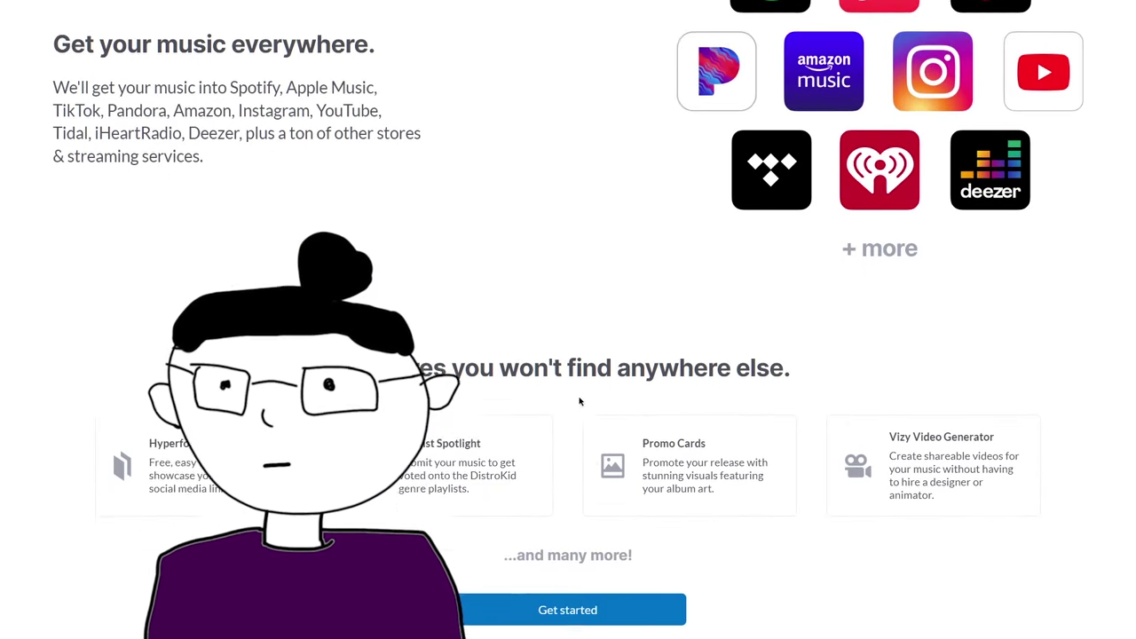
scroll(585, 402, "down", 3)
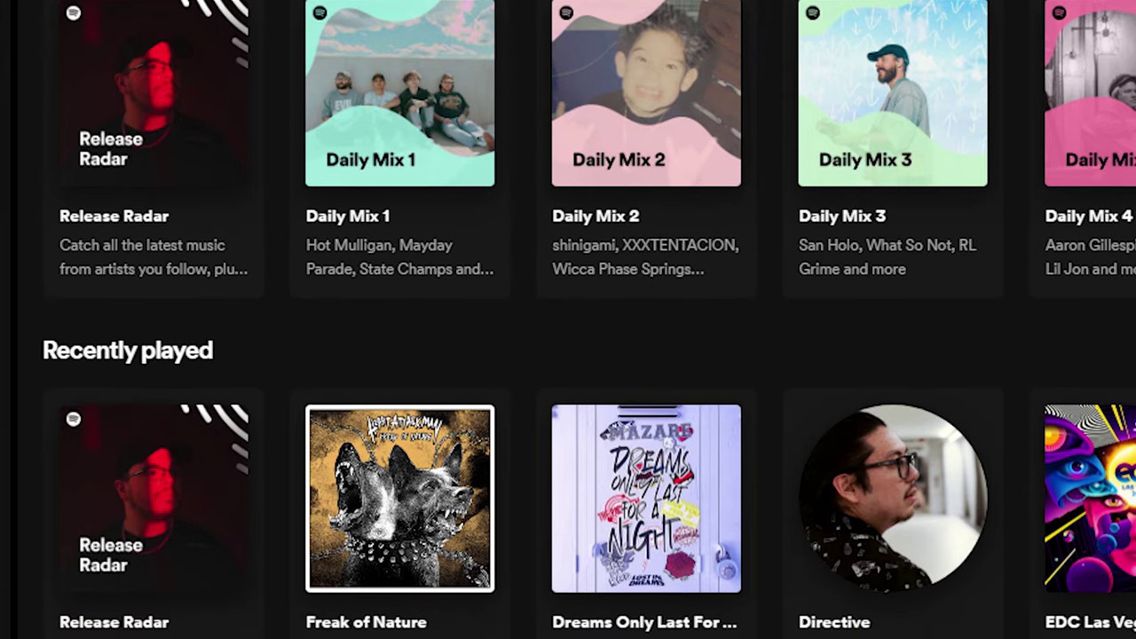
scroll(588, 320, "down", 2)
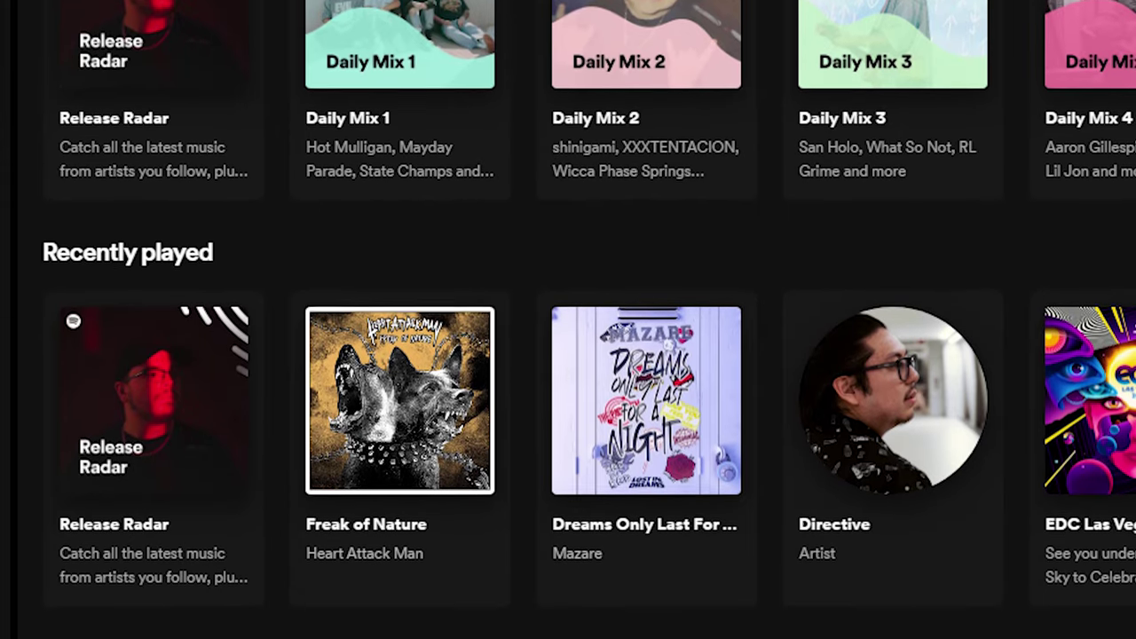
scroll(588, 320, "down", 3)
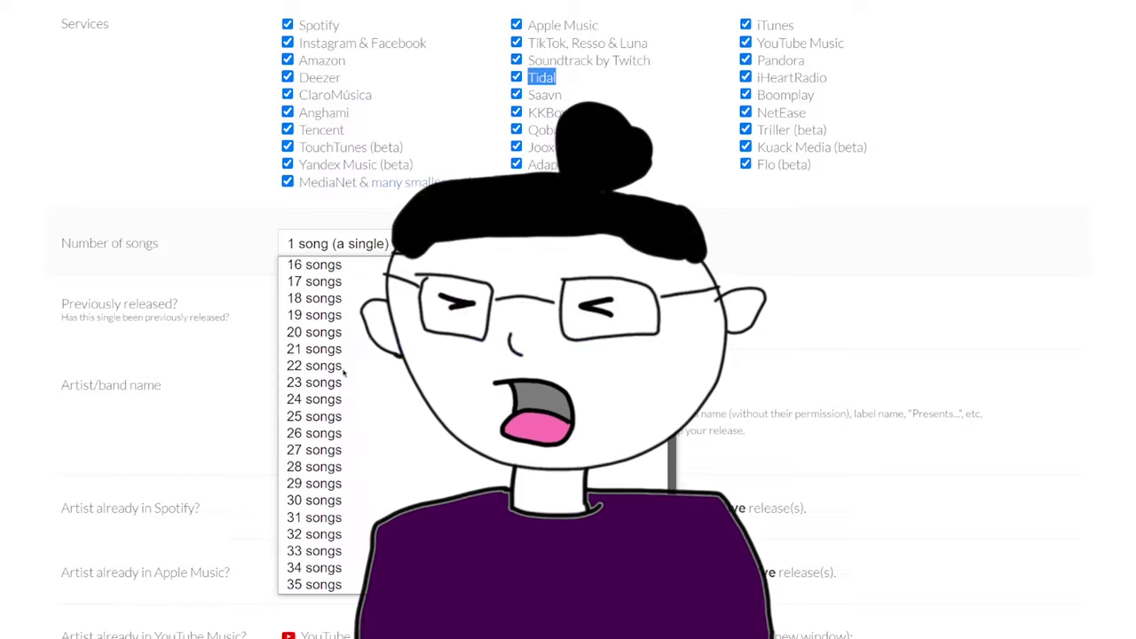
scroll(214, 273, "down", 2)
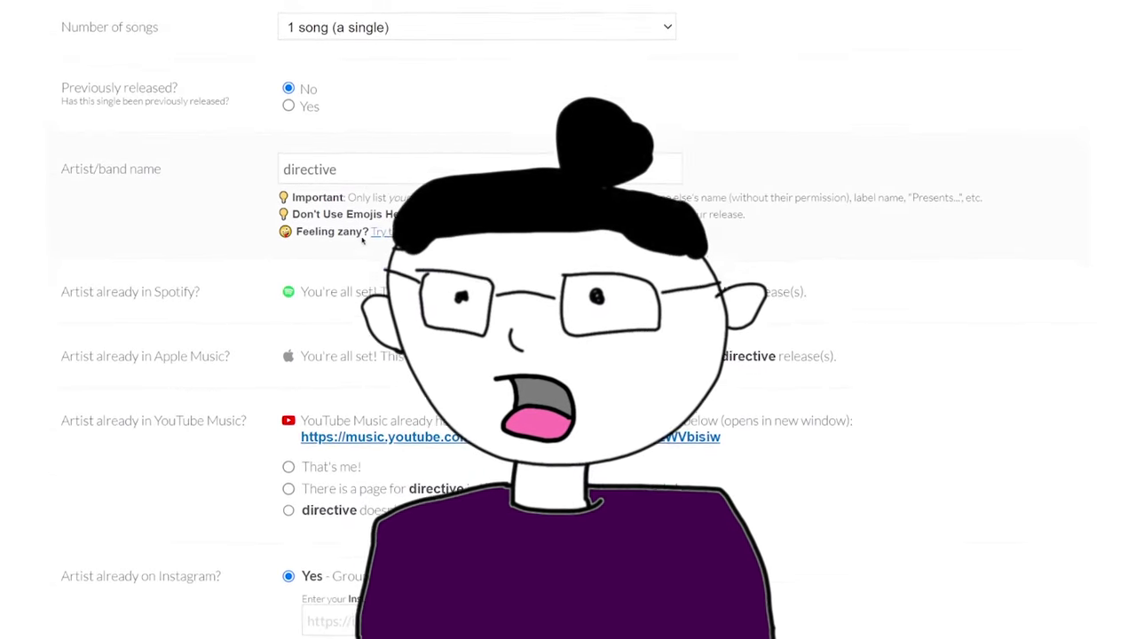
scroll(351, 241, "down", 1)
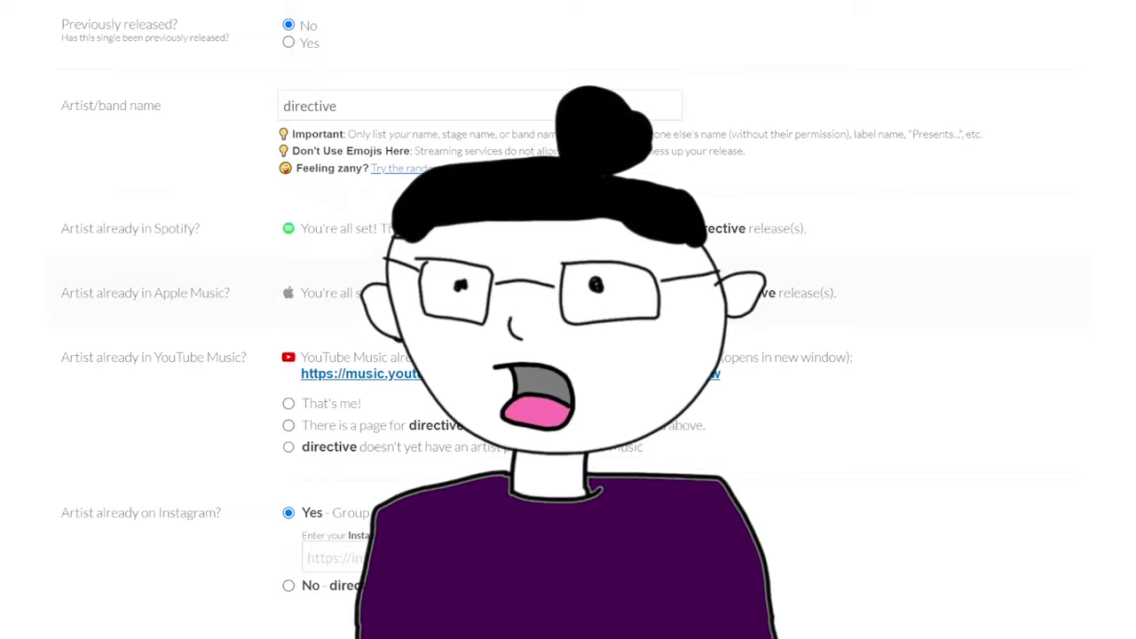
scroll(275, 286, "down", 2)
scroll(189, 275, "down", 2)
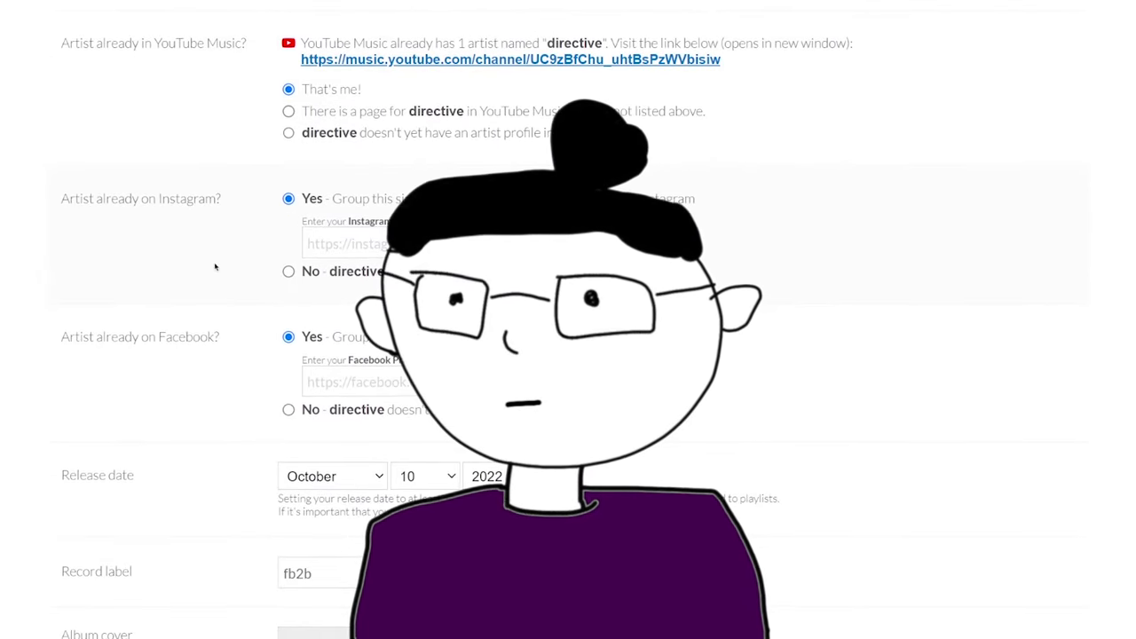
scroll(217, 264, "down", 1)
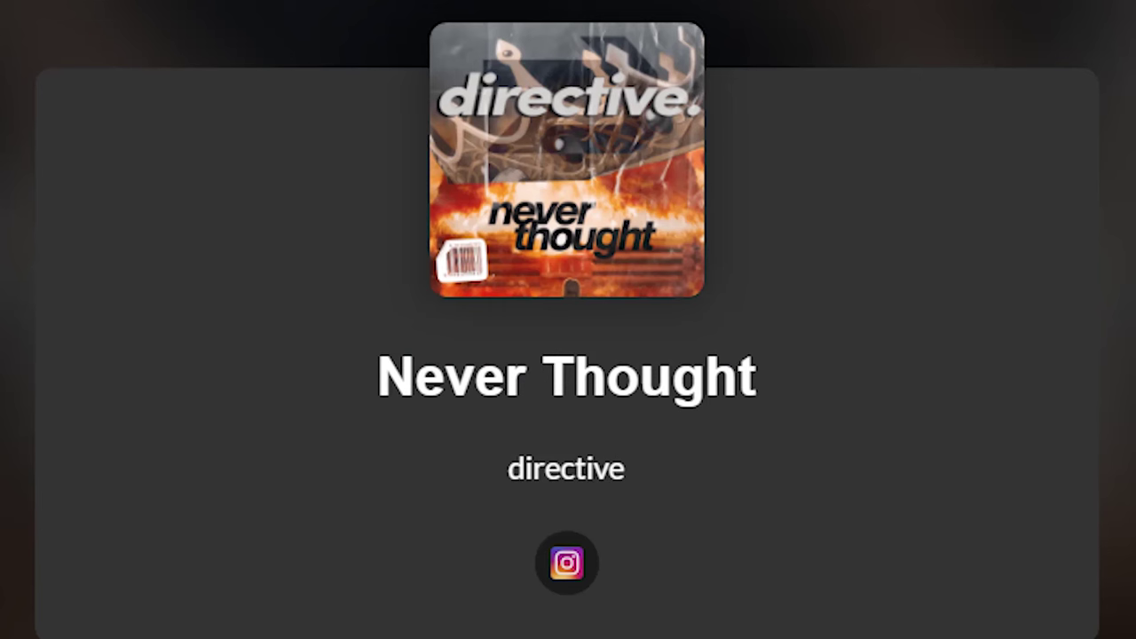
scroll(568, 355, "down", 6)
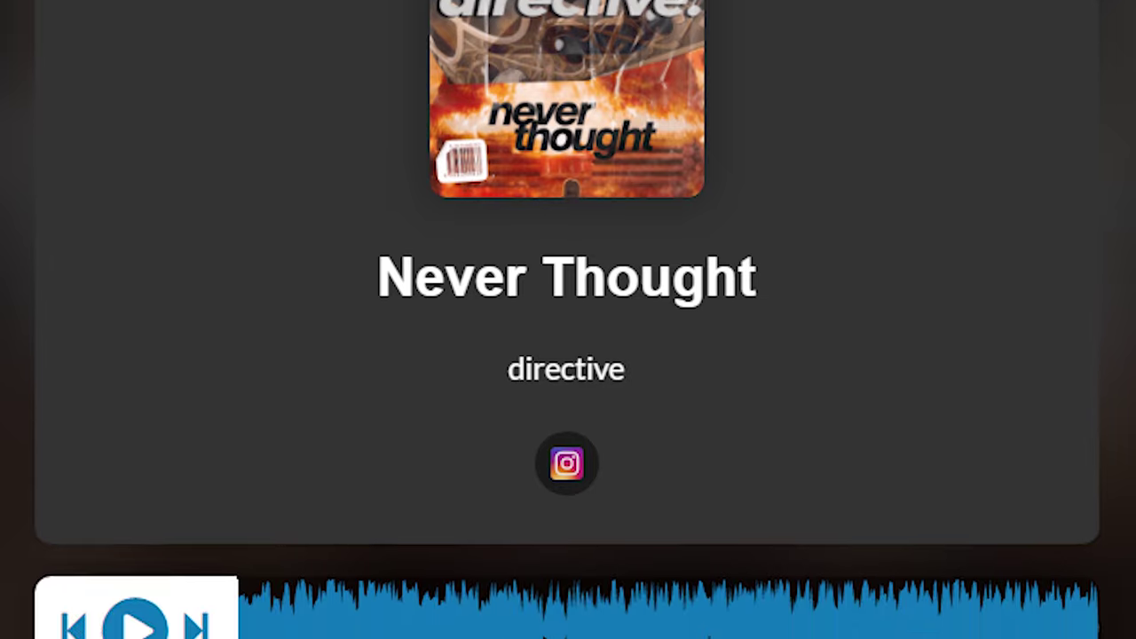
scroll(568, 355, "down", 6)
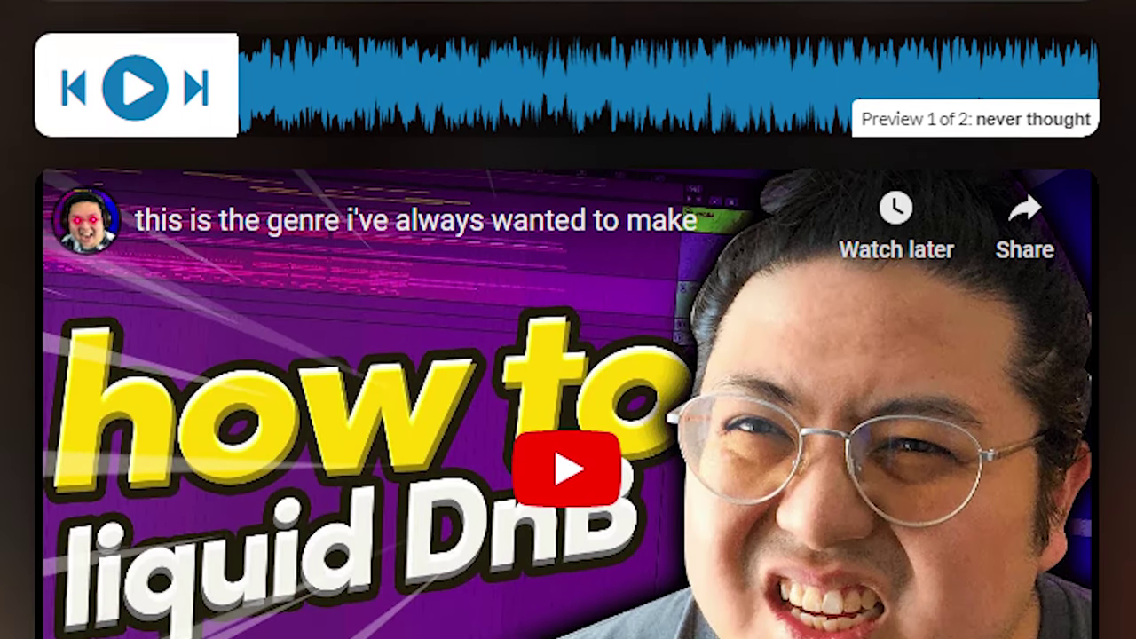
scroll(568, 355, "down", 4)
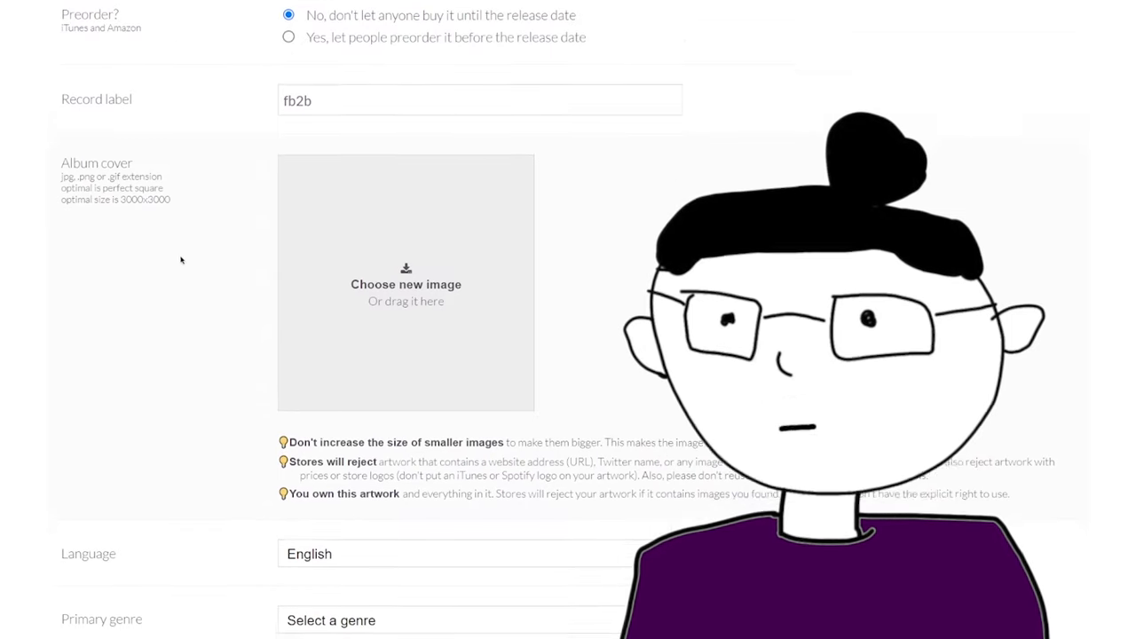
scroll(182, 258, "down", 2)
scroll(193, 300, "down", 2)
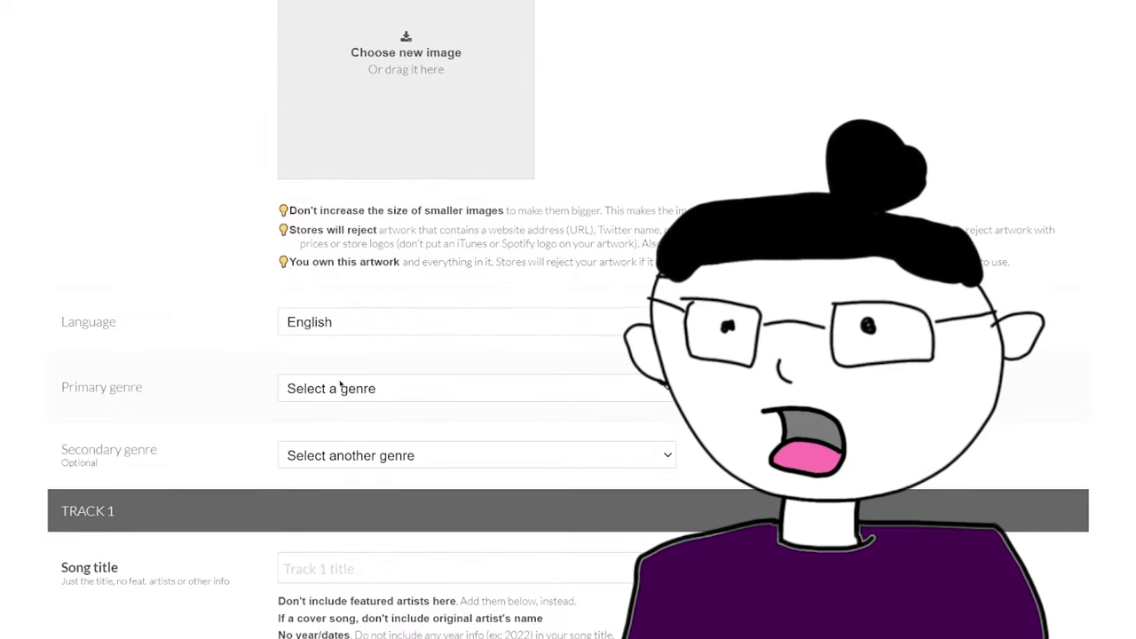
Set the primary genre to Electronic and the electronic subgenre to Dubstep
left_click(365, 388)
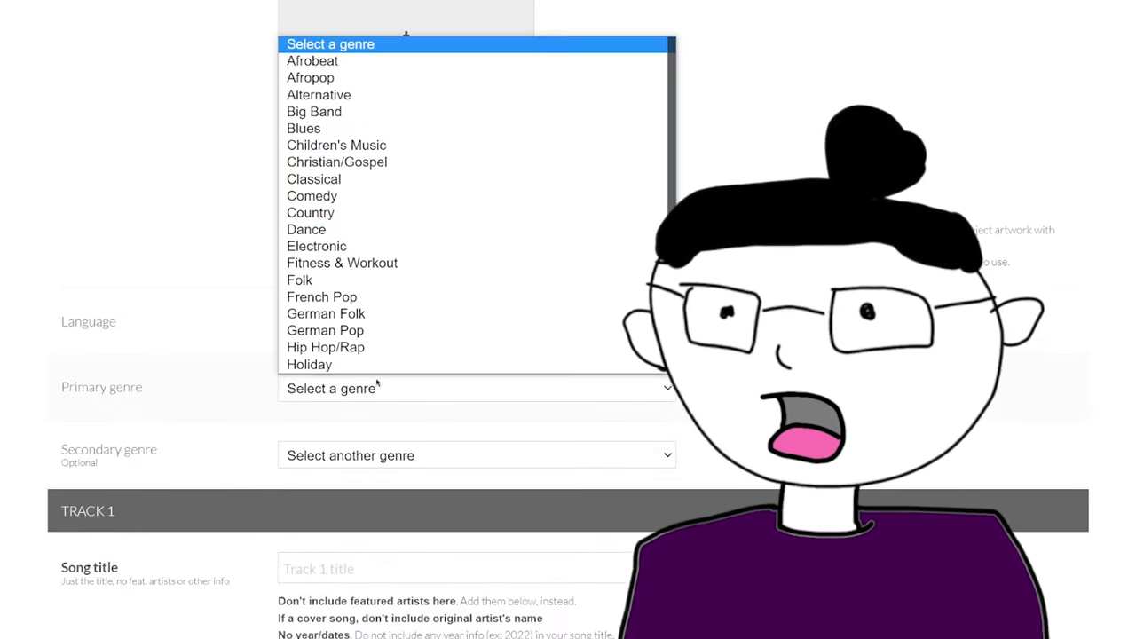
left_click(353, 247)
scroll(168, 257, "down", 2)
left_click(364, 281)
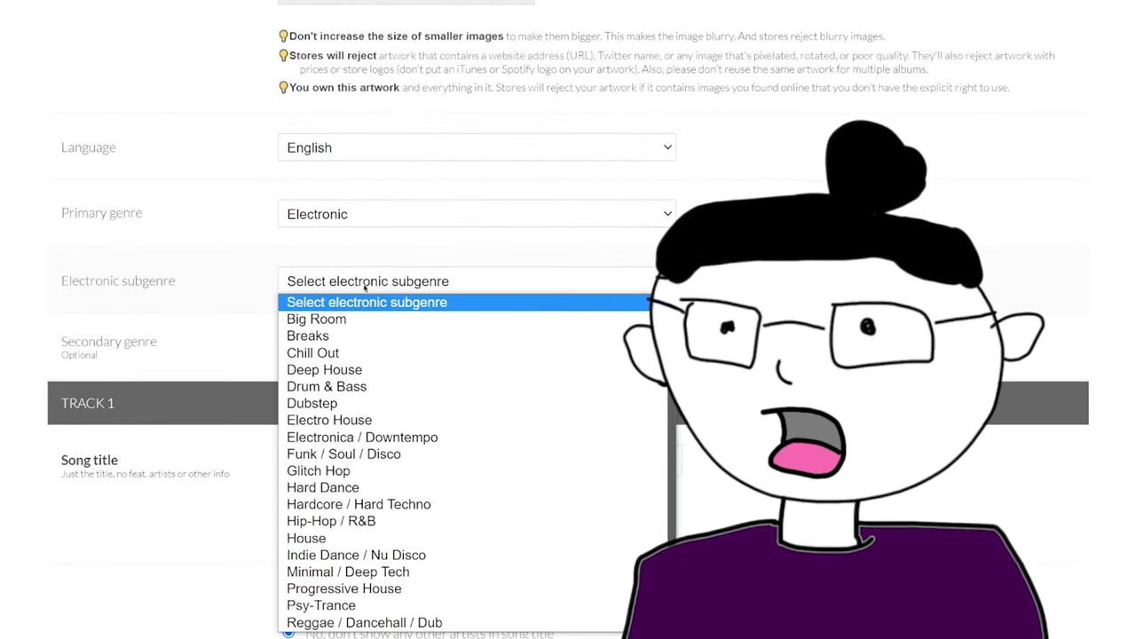
left_click(313, 403)
scroll(224, 315, "down", 2)
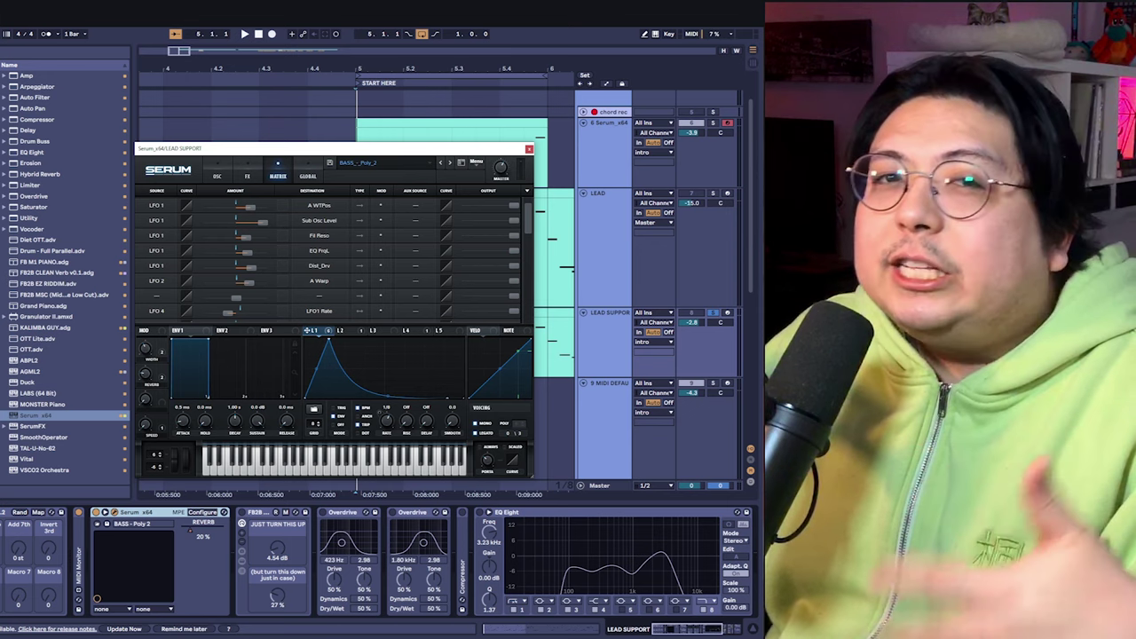
left_click(218, 176)
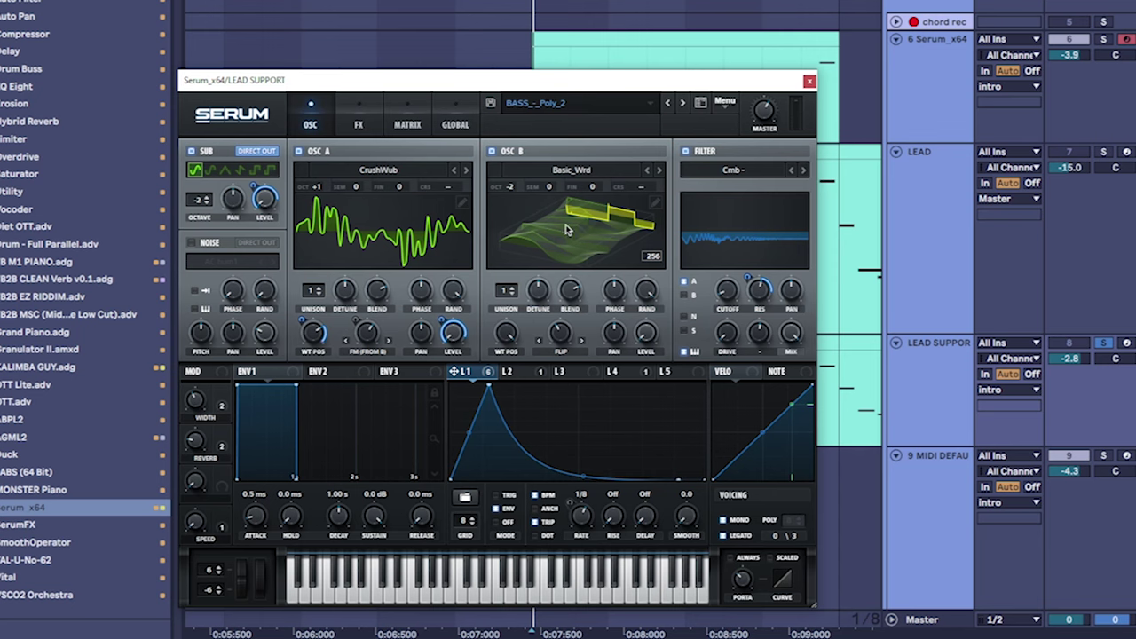
left_click(362, 122)
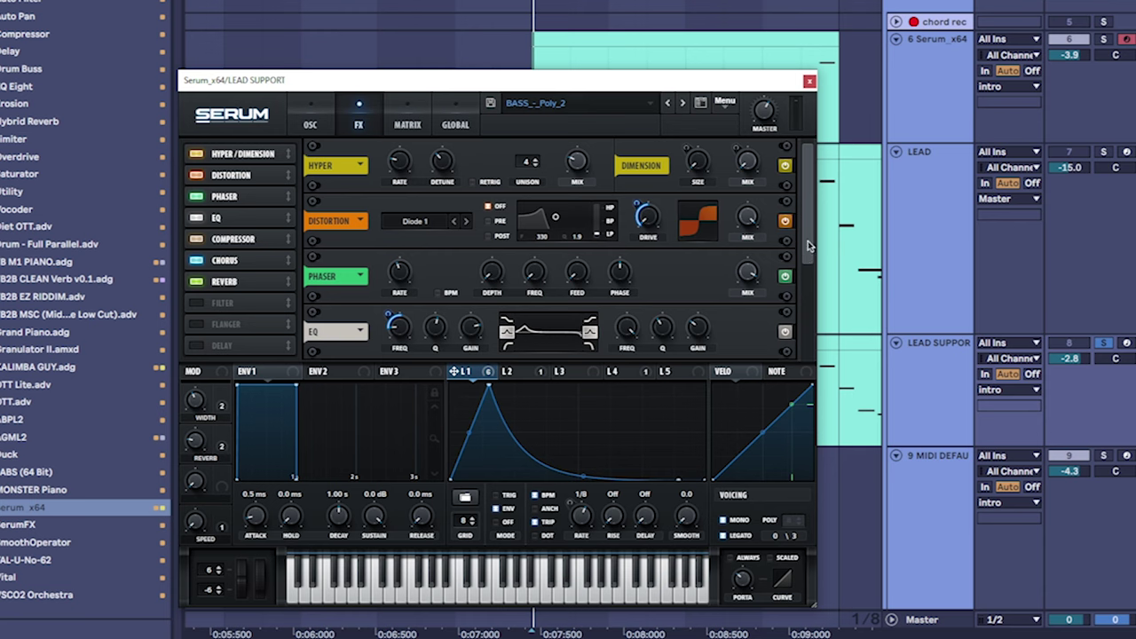
left_click_drag(808, 240, 814, 352)
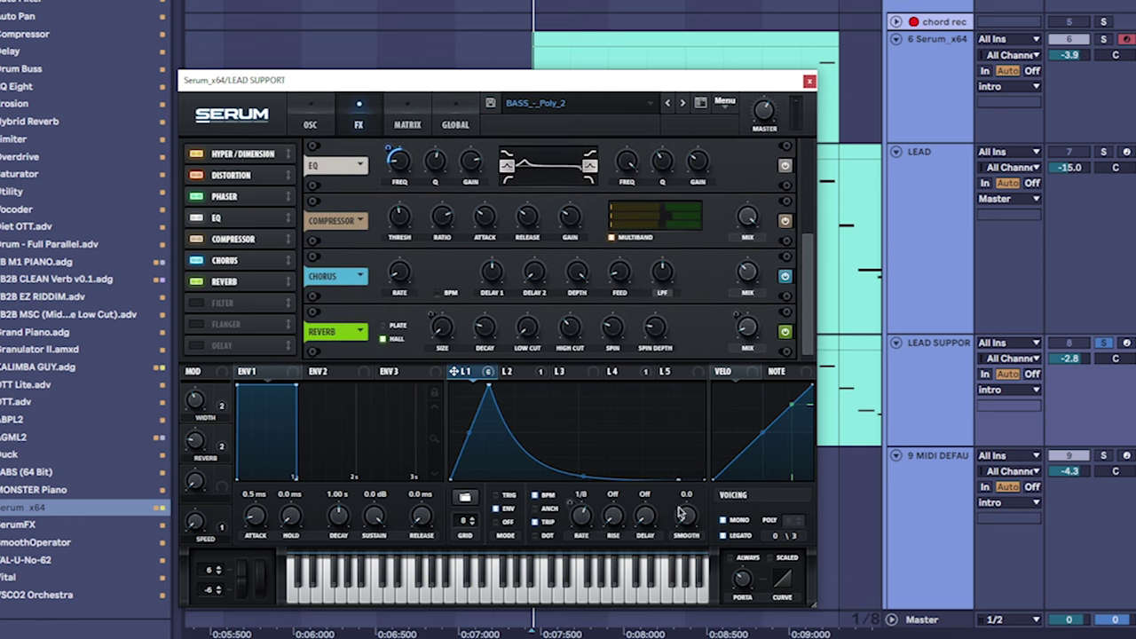
left_click(406, 112)
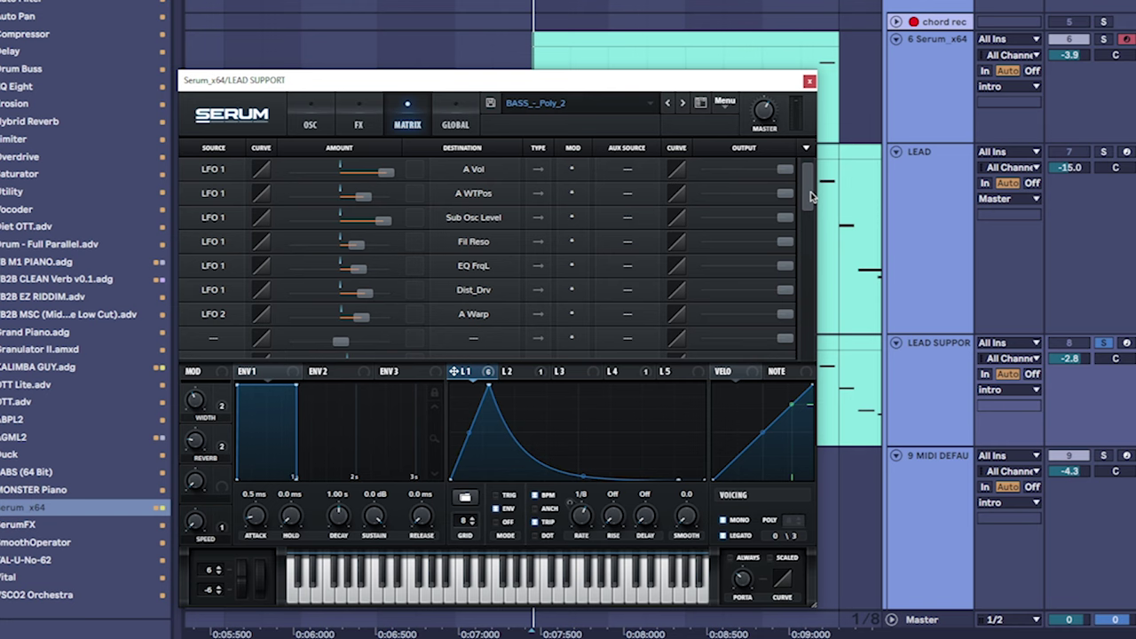
Compare the shapes of LFOs 3, 4, 5 and 2, finishing on LFO 1's decay curve
left_click_drag(809, 197, 809, 203)
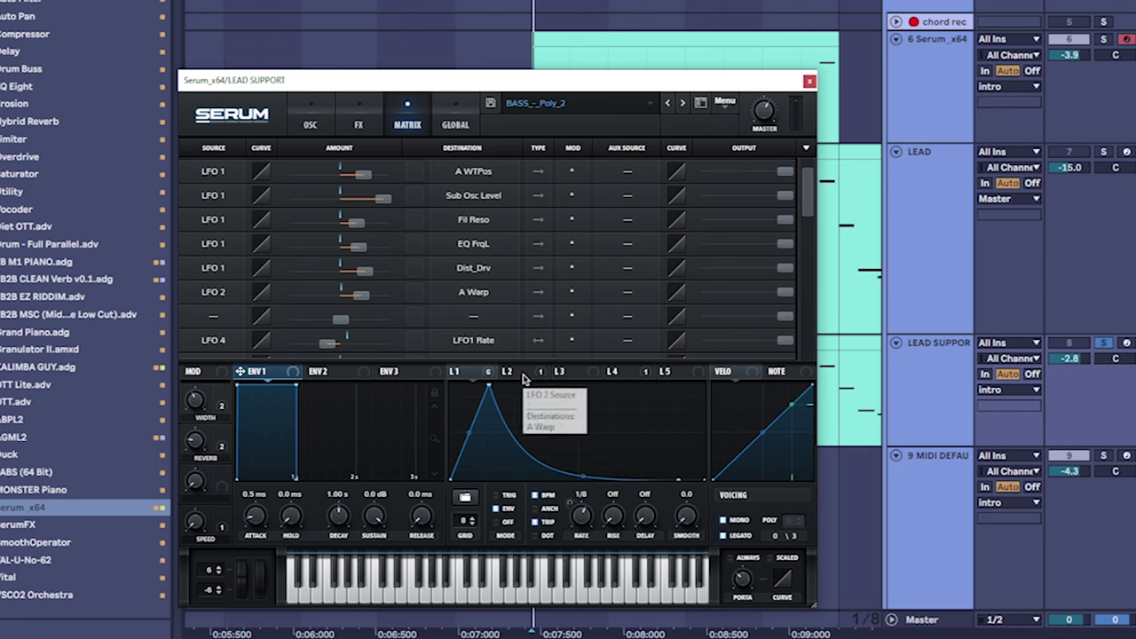
left_click(582, 372)
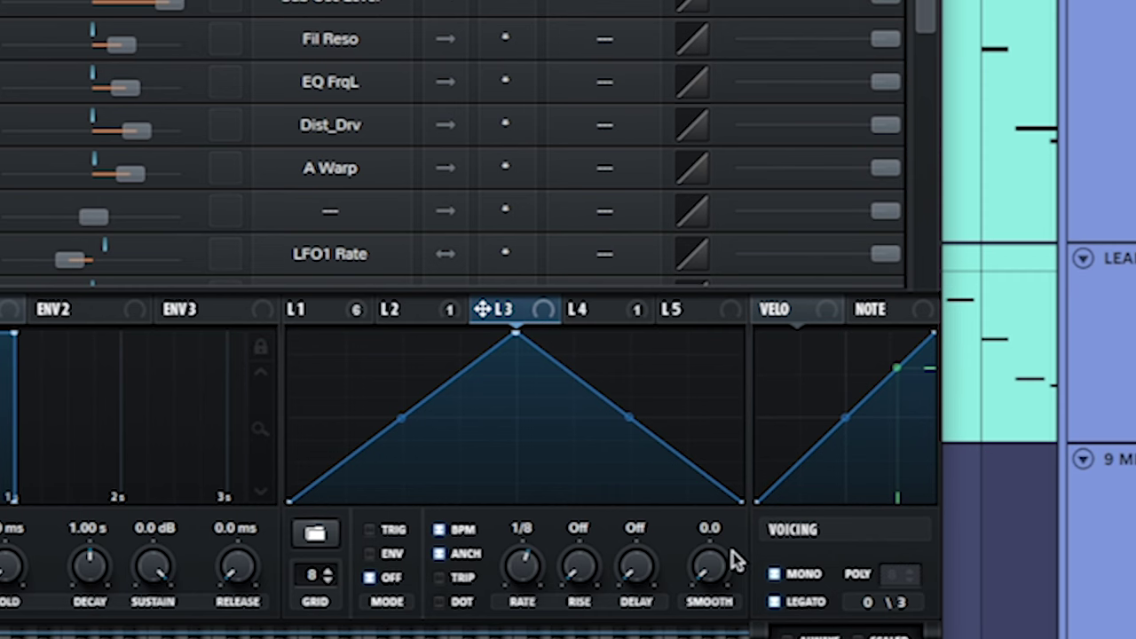
left_click(606, 317)
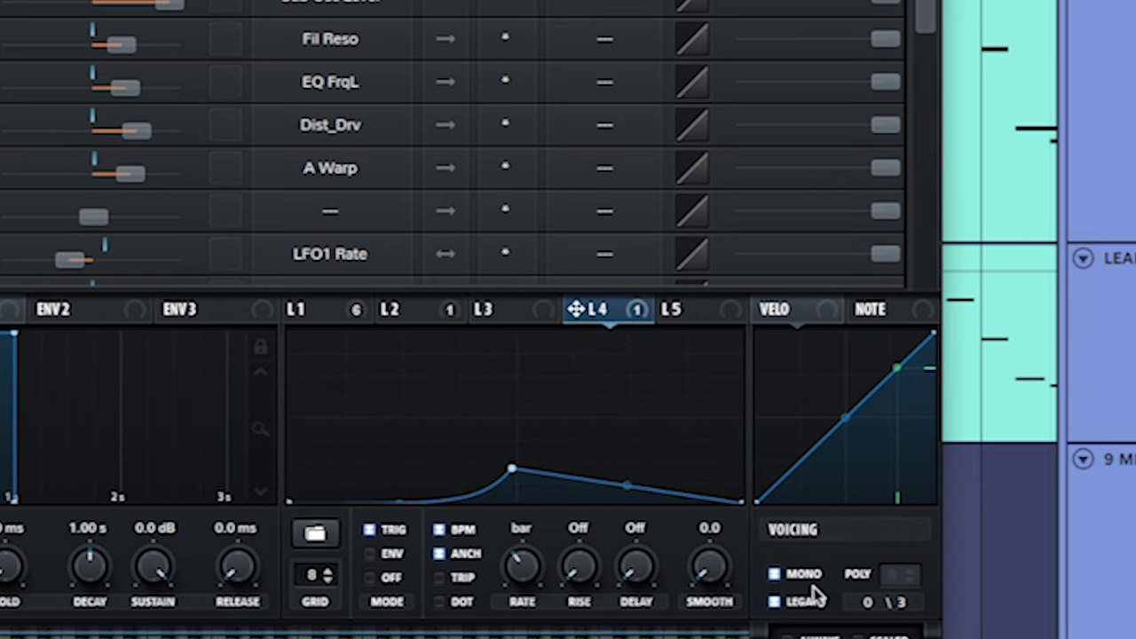
left_click(707, 317)
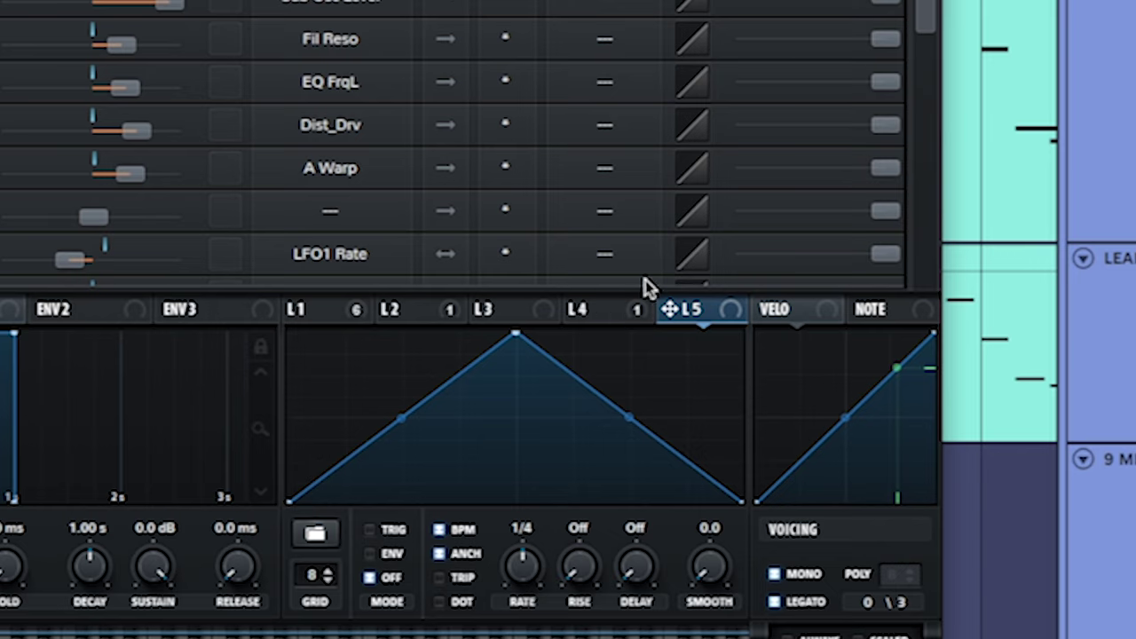
left_click(592, 323)
left_click(509, 325)
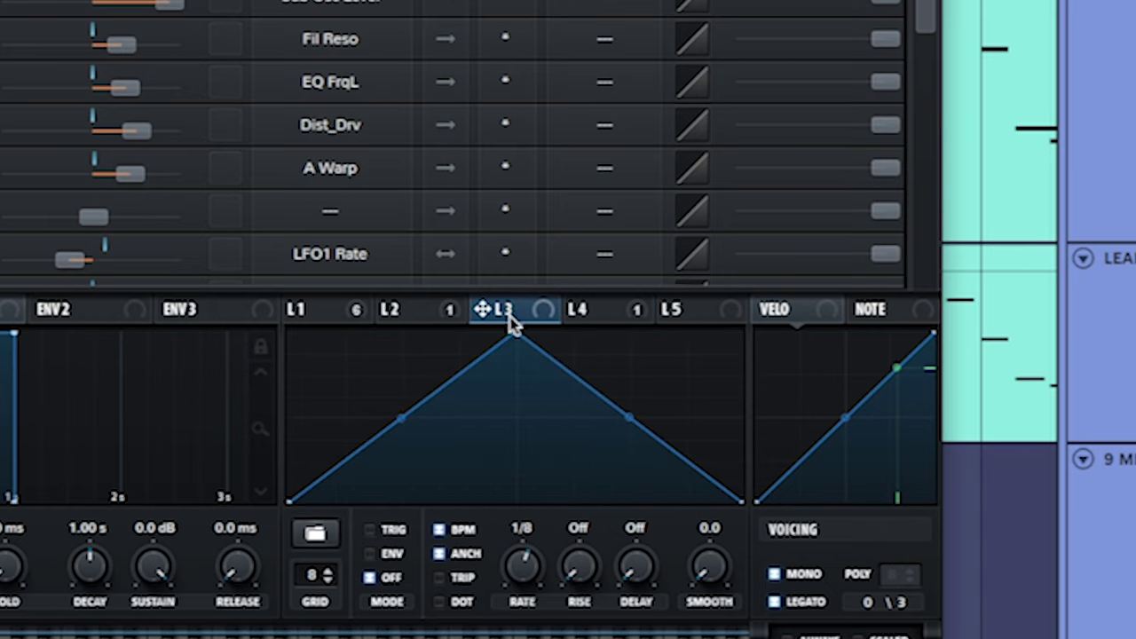
left_click(413, 319)
left_click(339, 320)
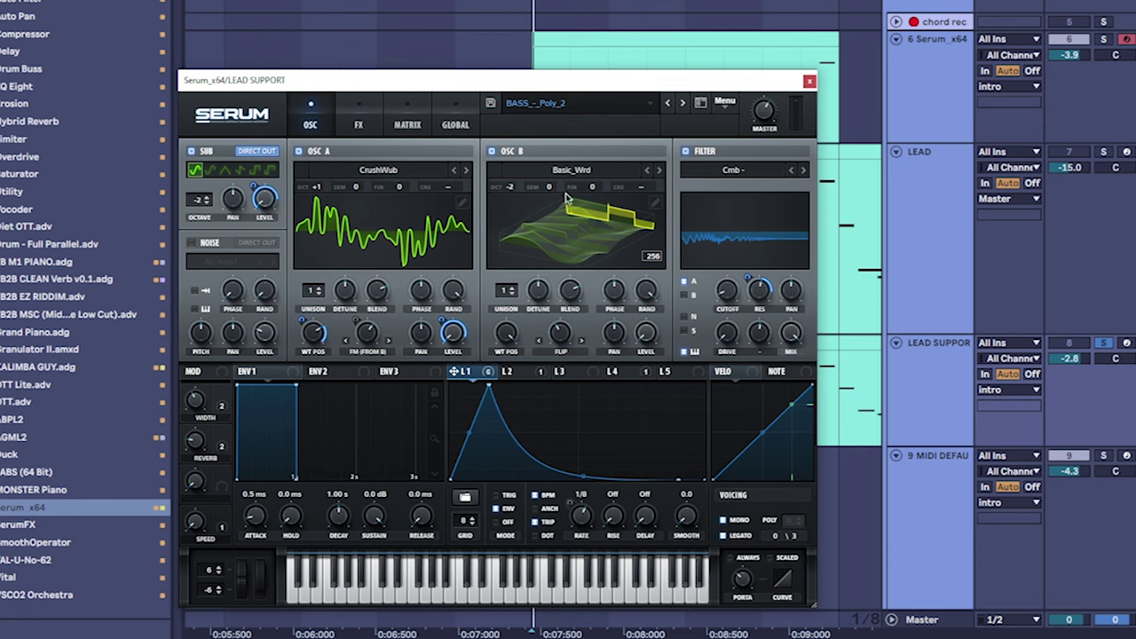
left_click(370, 353)
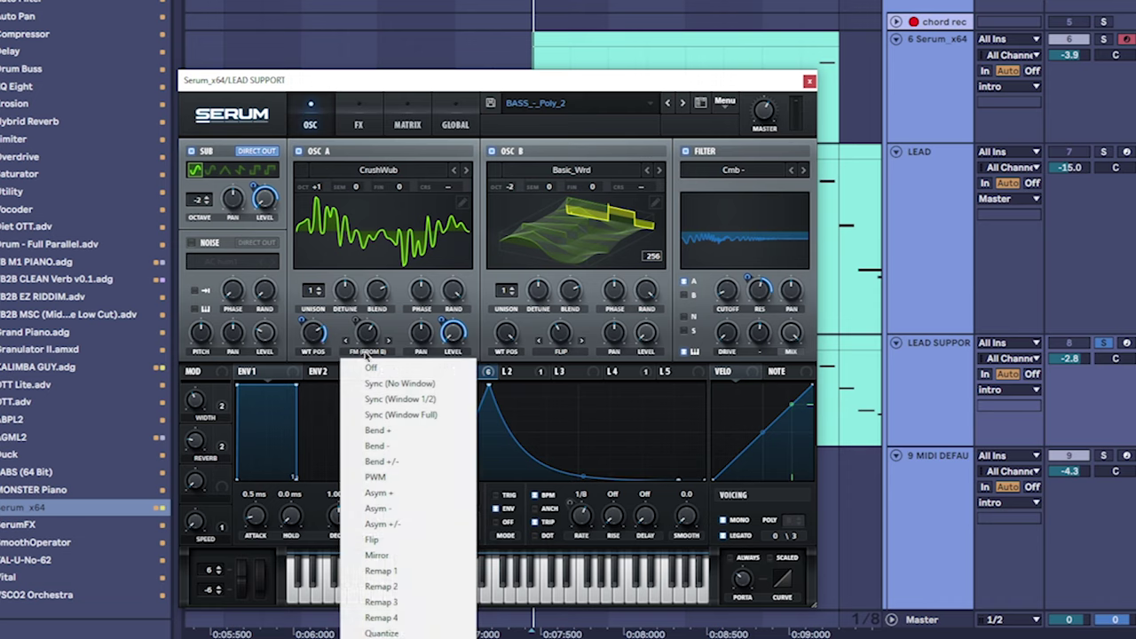
left_click(367, 634)
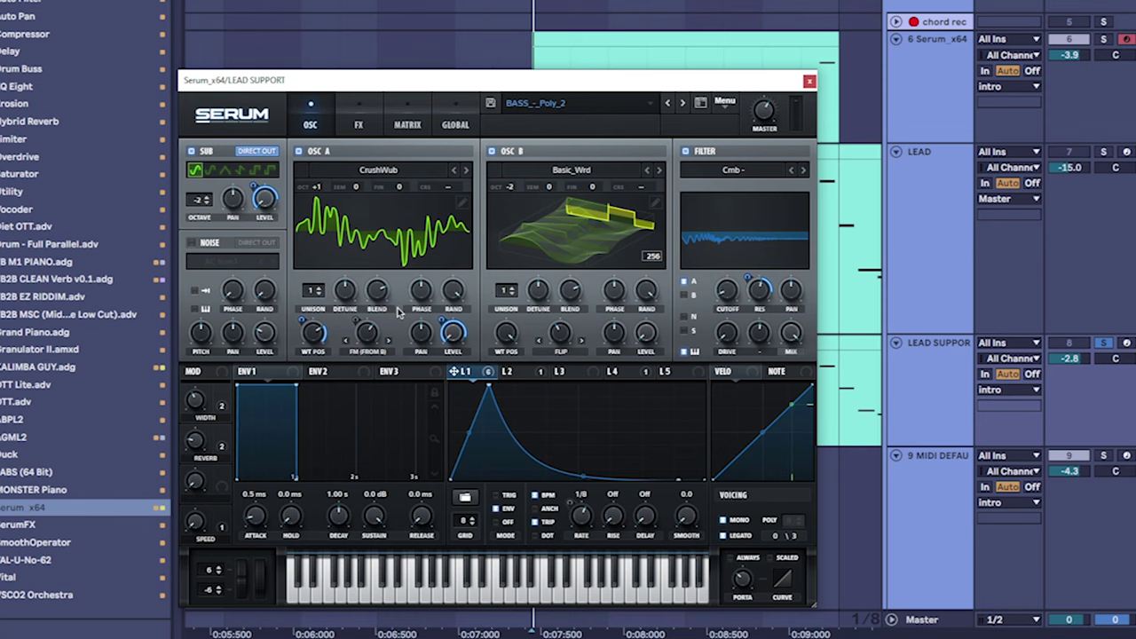
key("space")
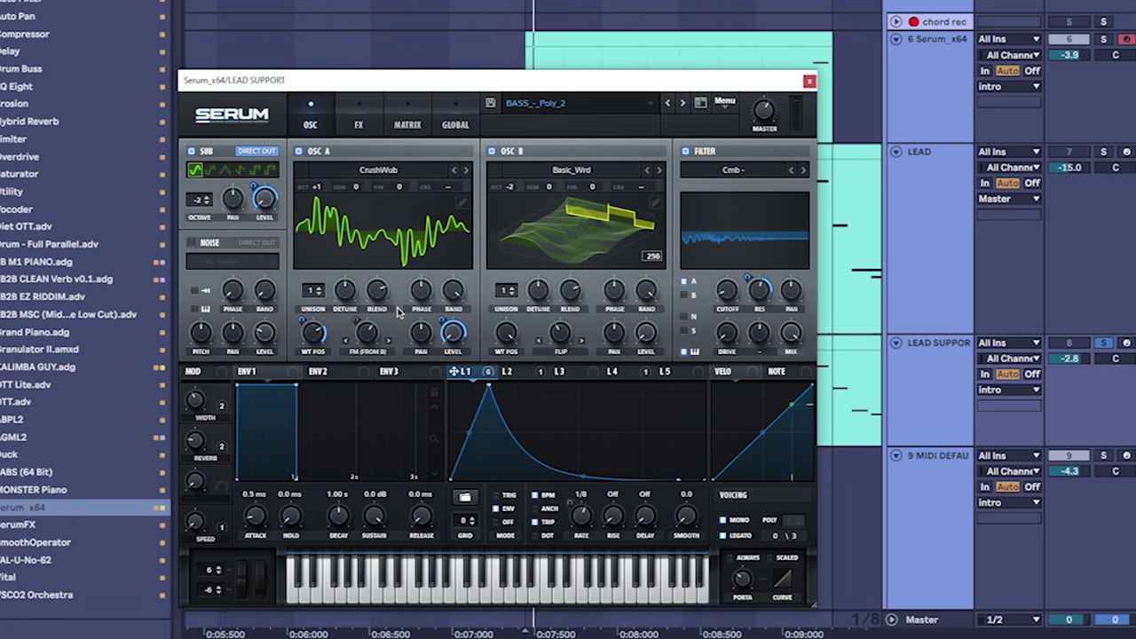
key("space")
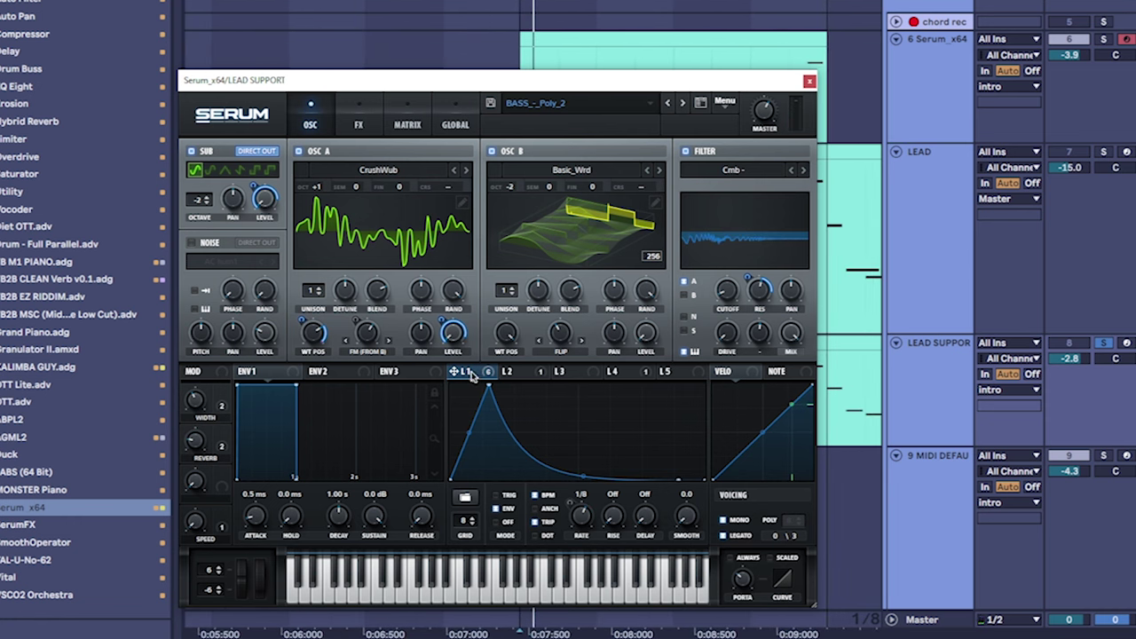
right_click(468, 373)
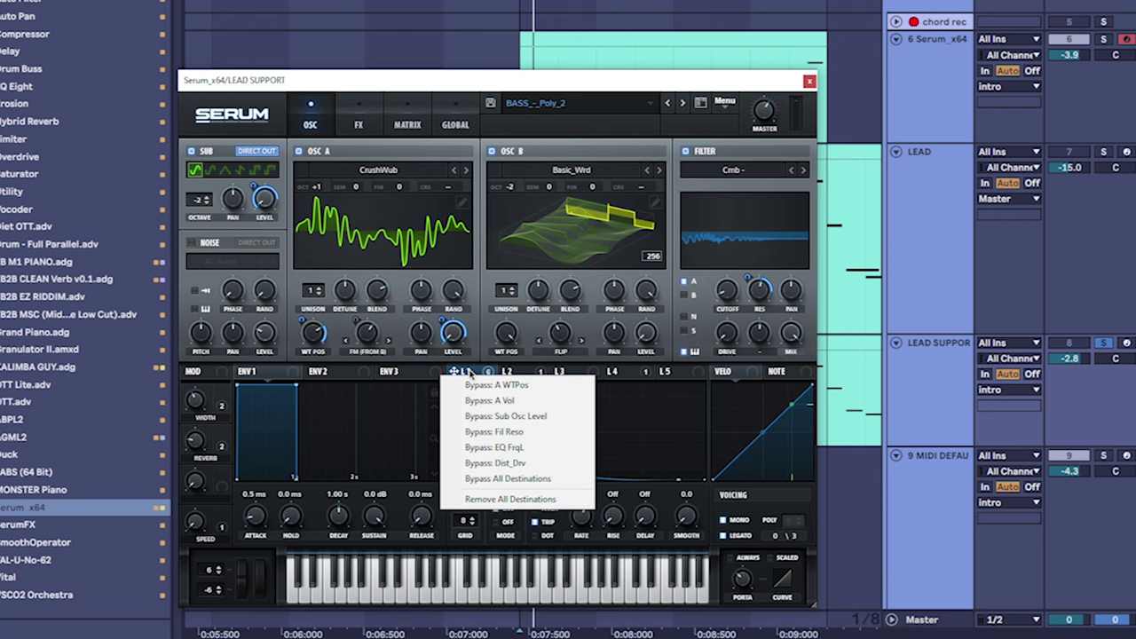
left_click(405, 120)
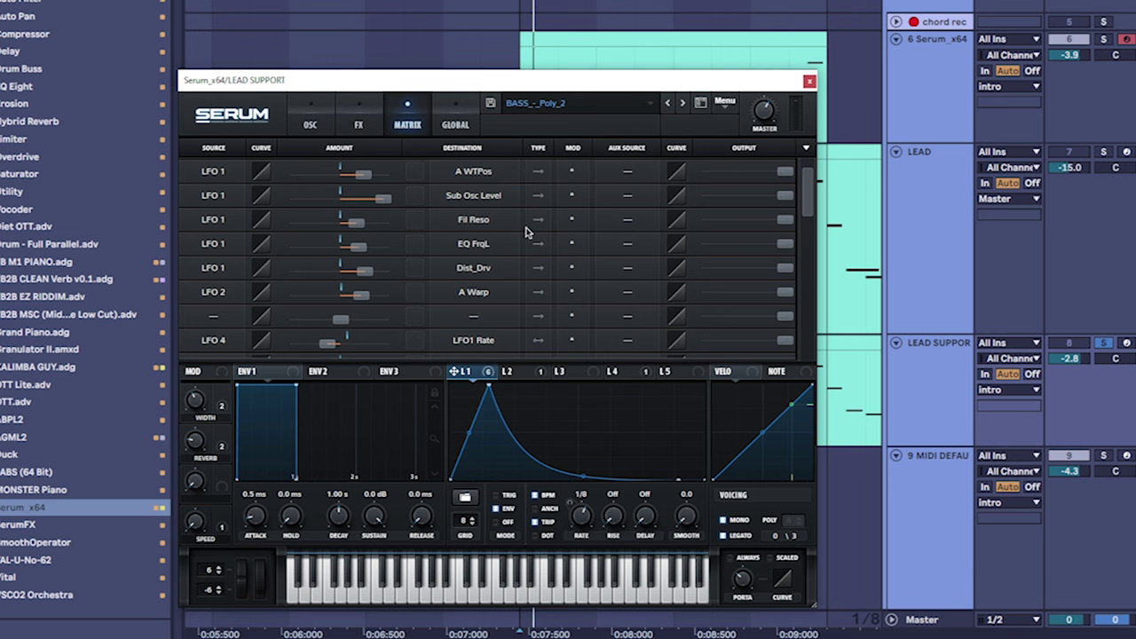
left_click(310, 124)
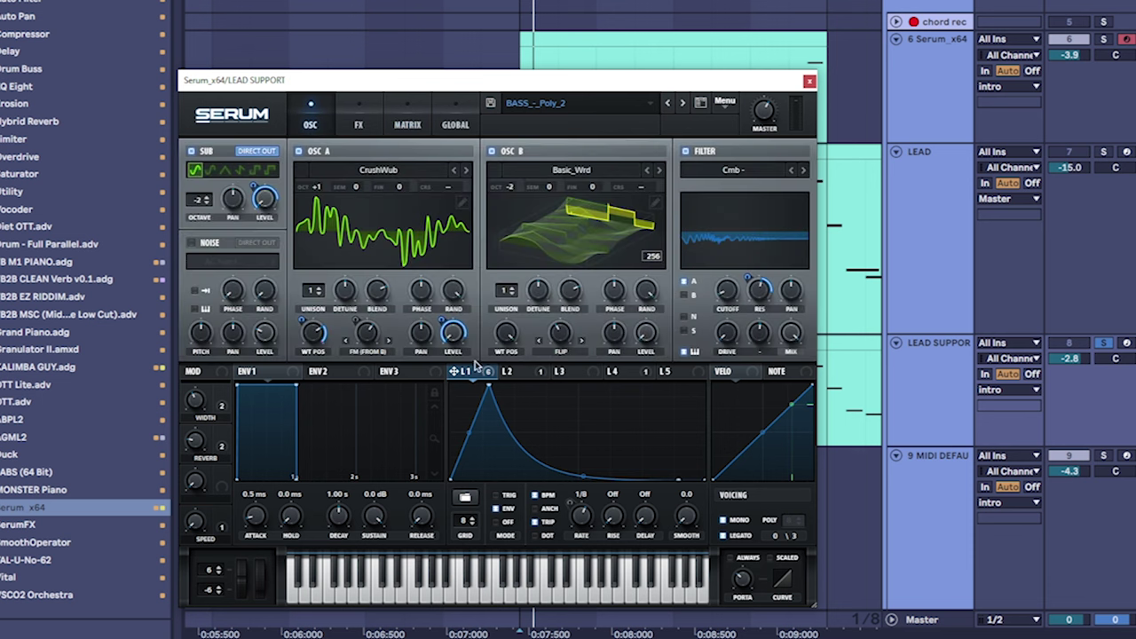
right_click(471, 376)
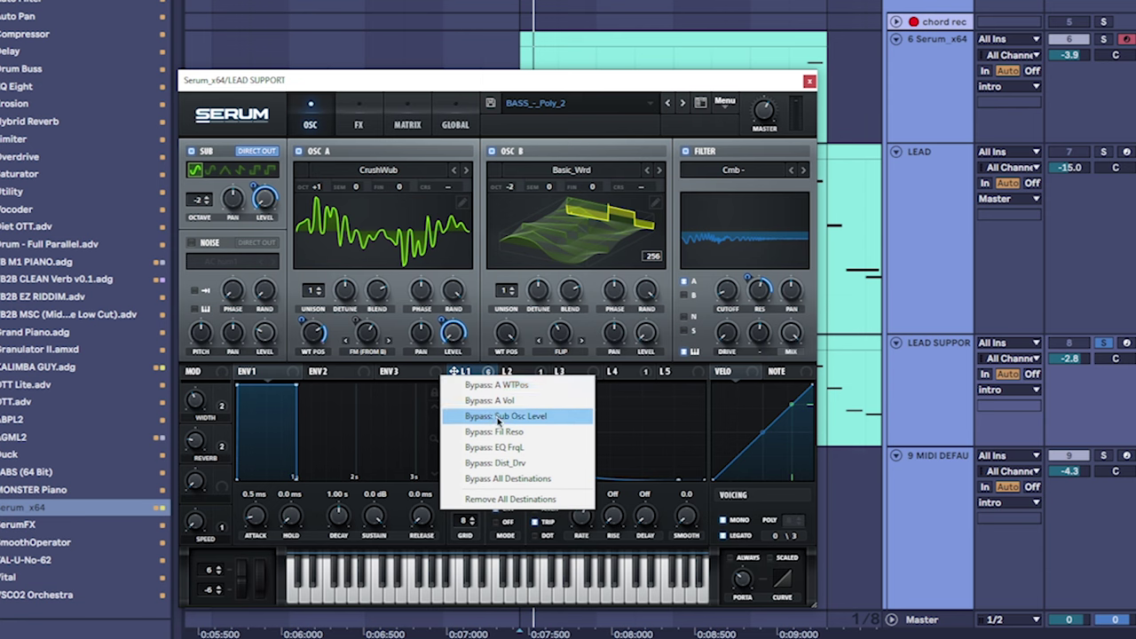
left_click(260, 232)
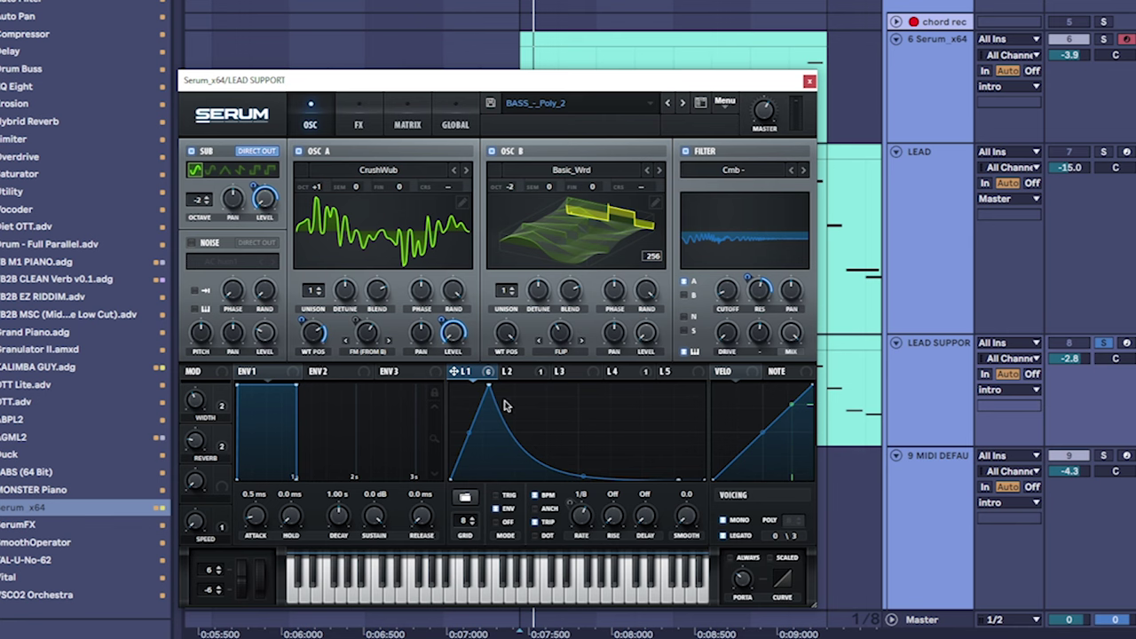
right_click(465, 373)
left_click(508, 479)
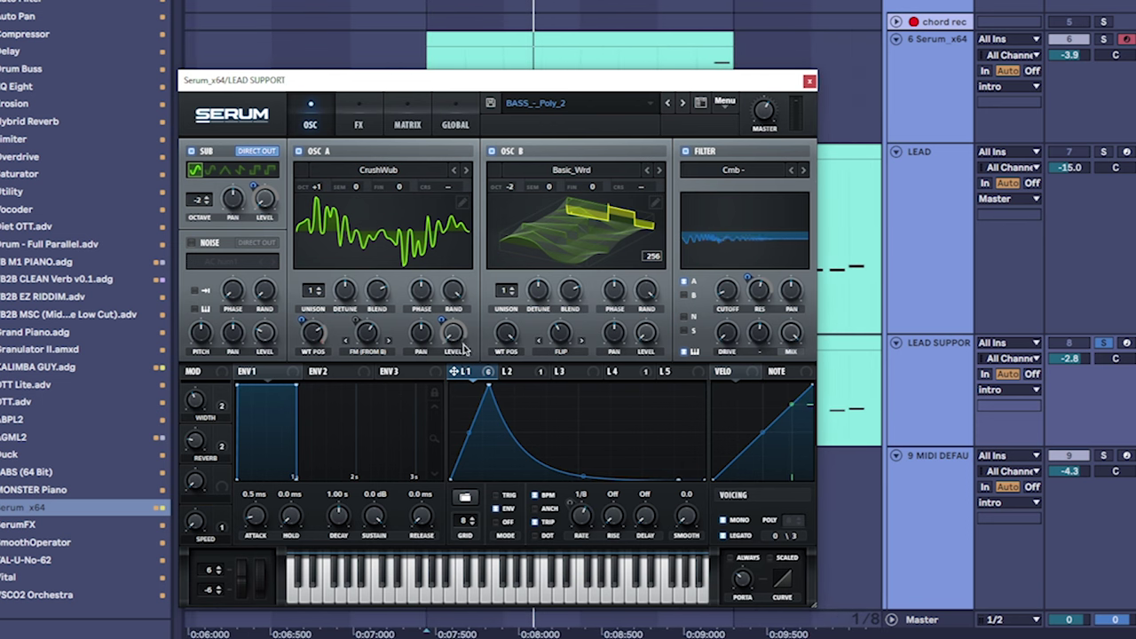
right_click(470, 373)
left_click(508, 479)
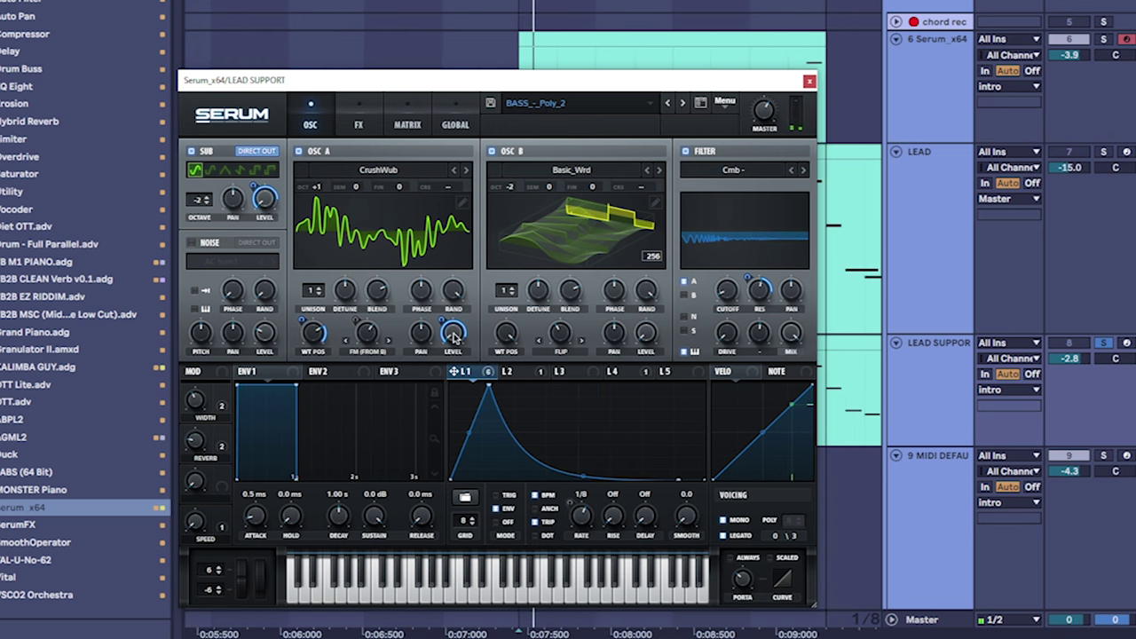
right_click(455, 335)
left_click(515, 340)
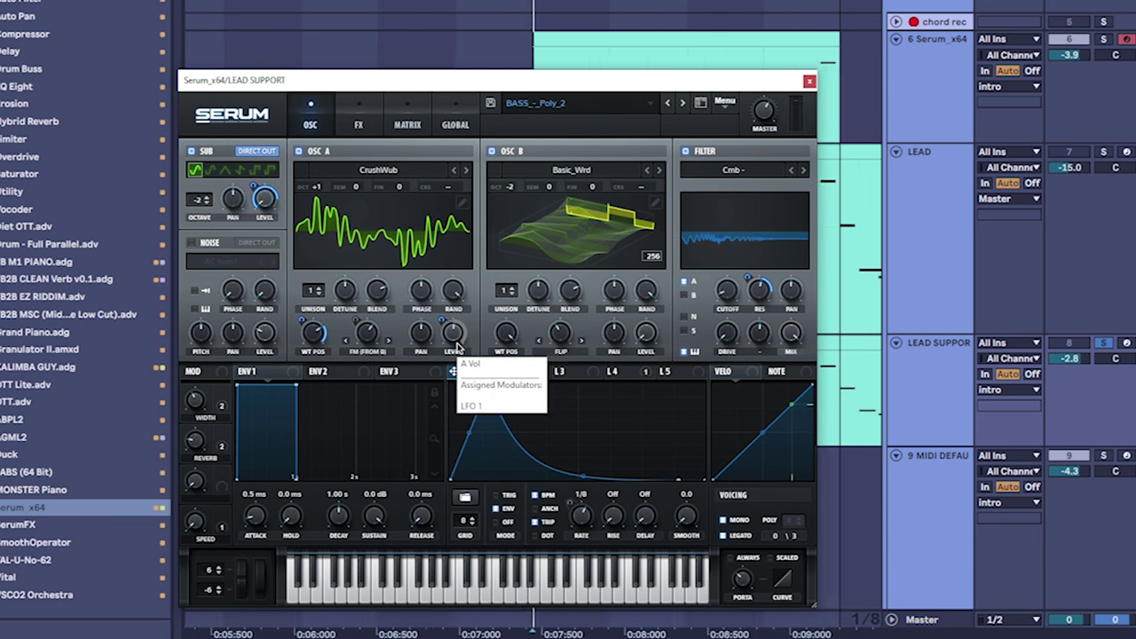
right_click(453, 333)
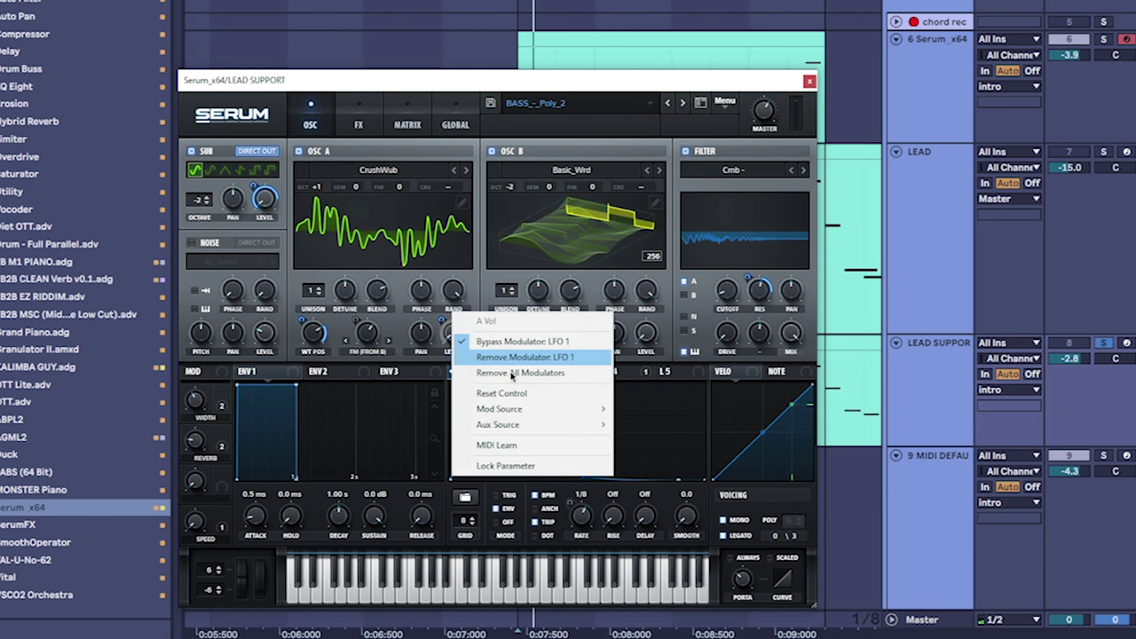
left_click(510, 353)
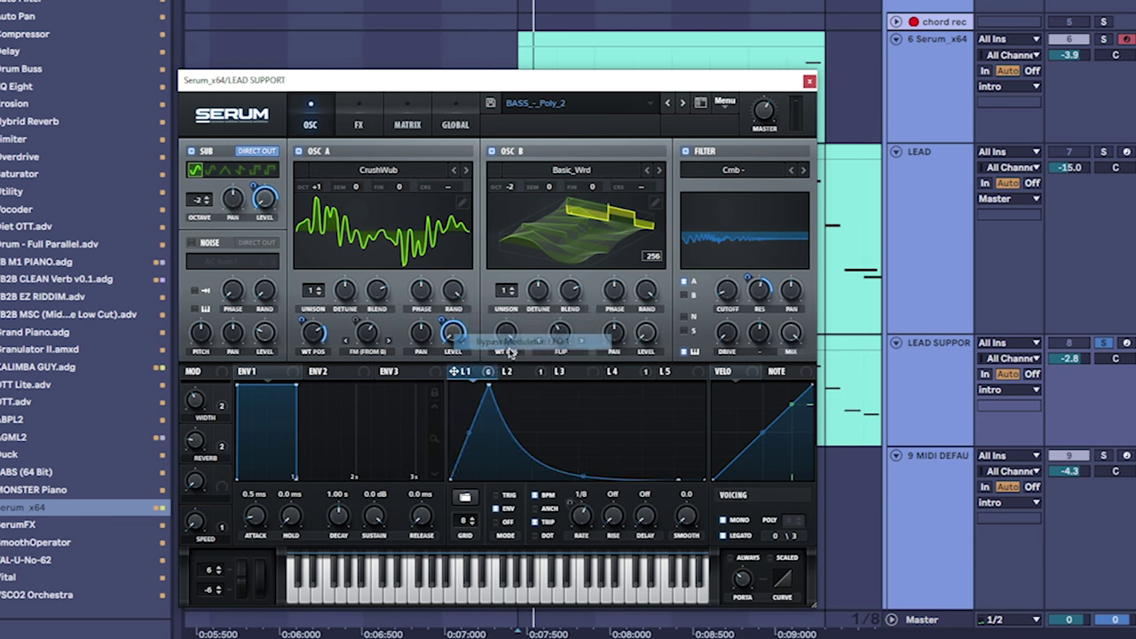
On Serum's FX page, bypass LFO 1's modulation of the EQ frequency
left_click(358, 124)
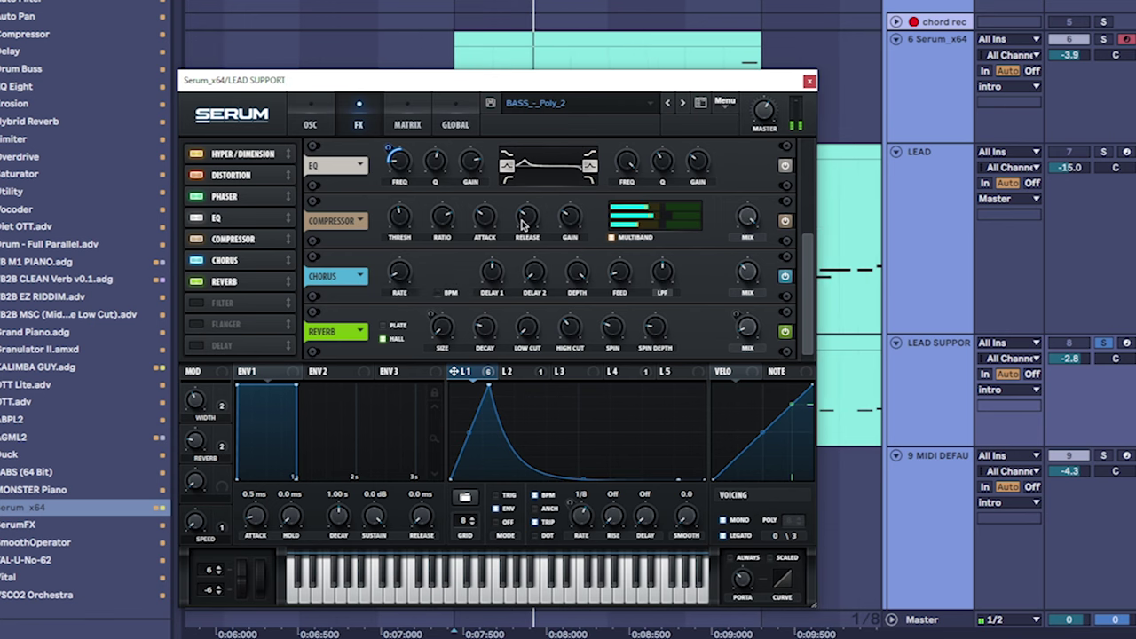
right_click(400, 169)
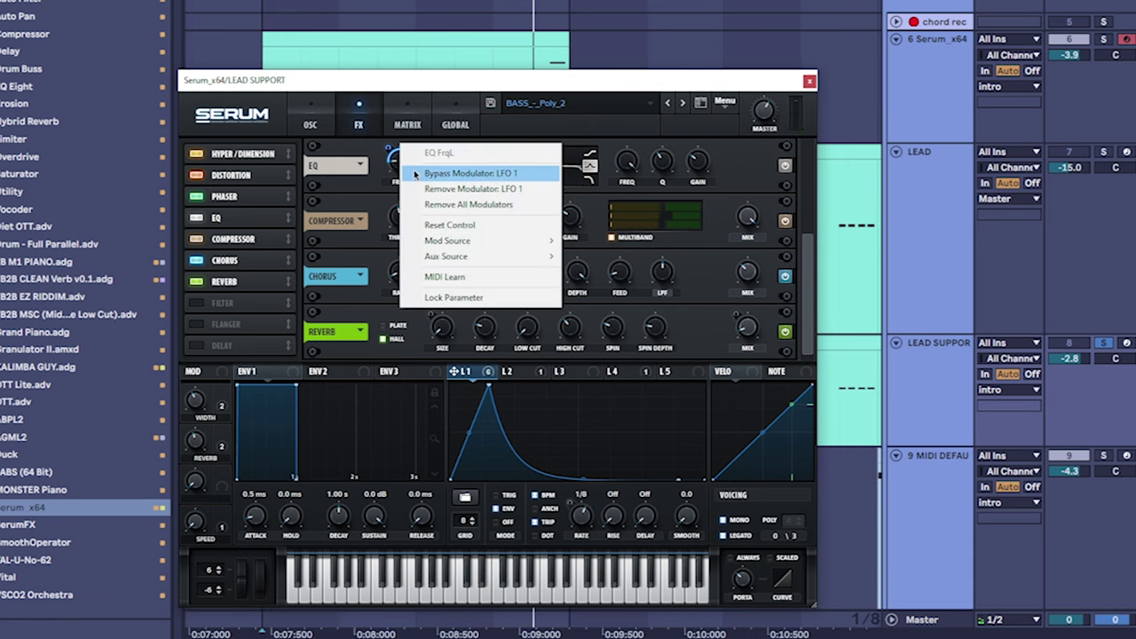
left_click(432, 175)
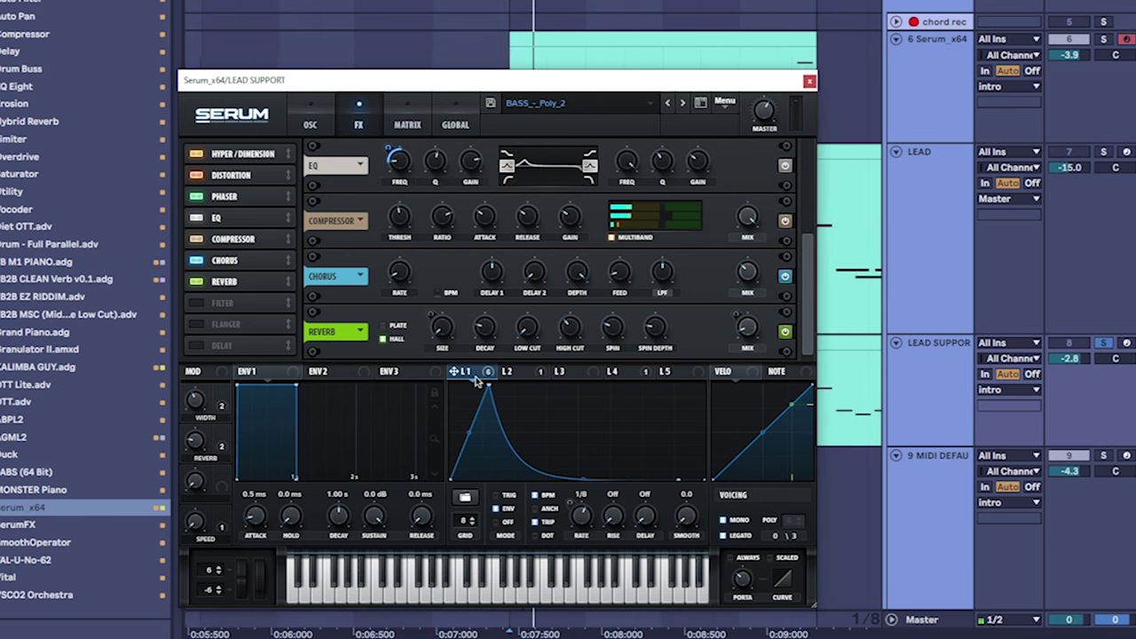
left_click(313, 114)
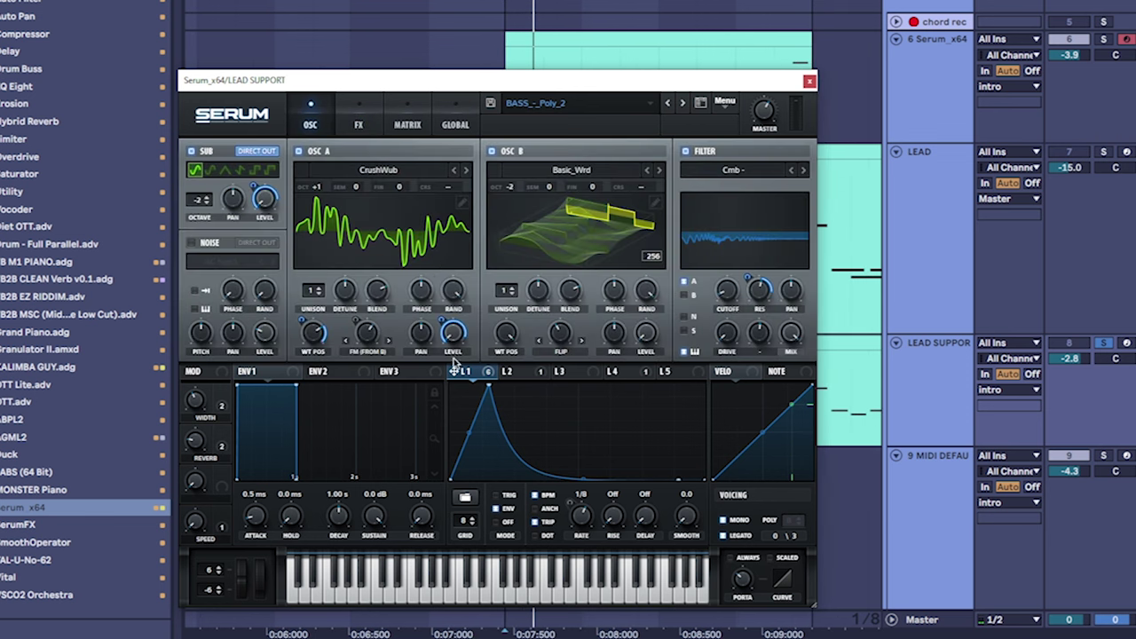
left_click(359, 131)
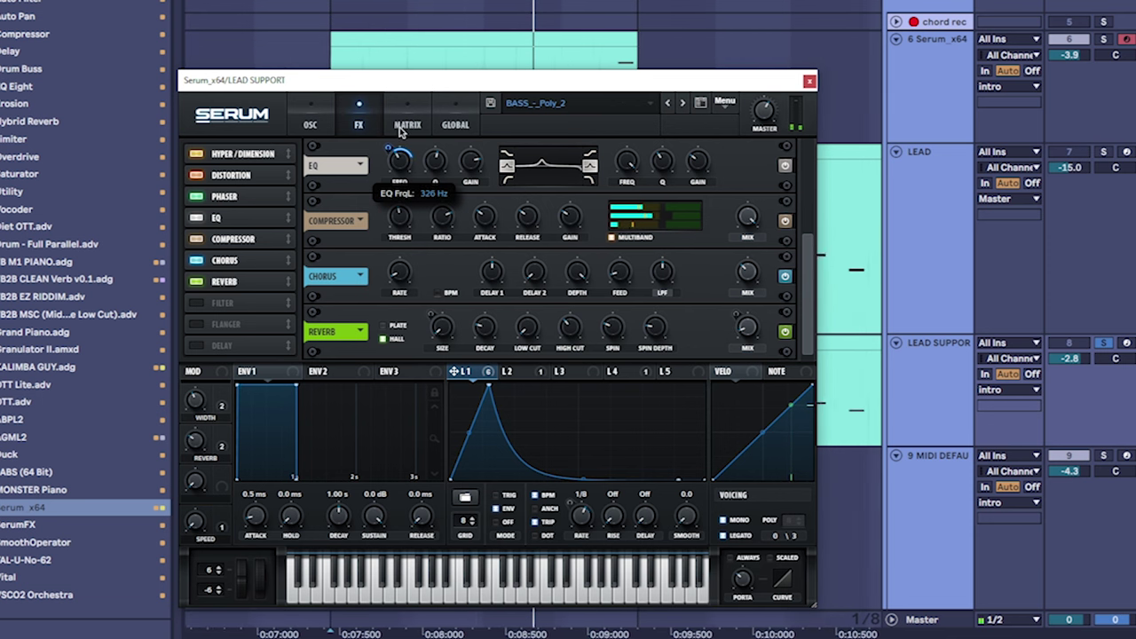
Raise the EQ low frequency to 1746 Hz and solo the LEAD track
right_click(401, 163)
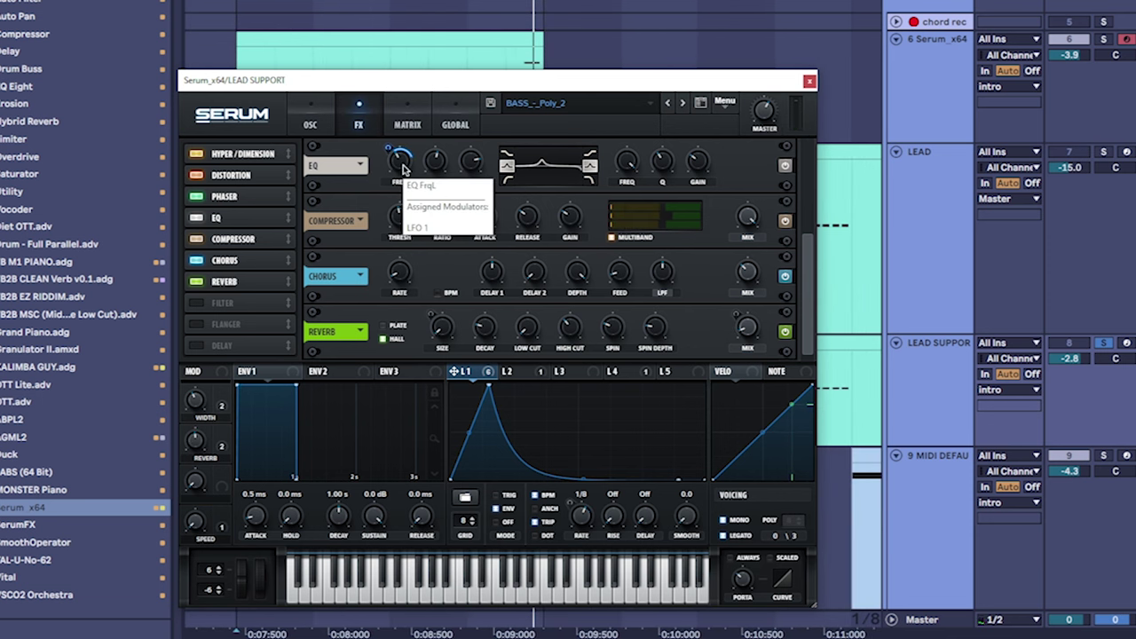
left_click_drag(402, 167, 408, 193)
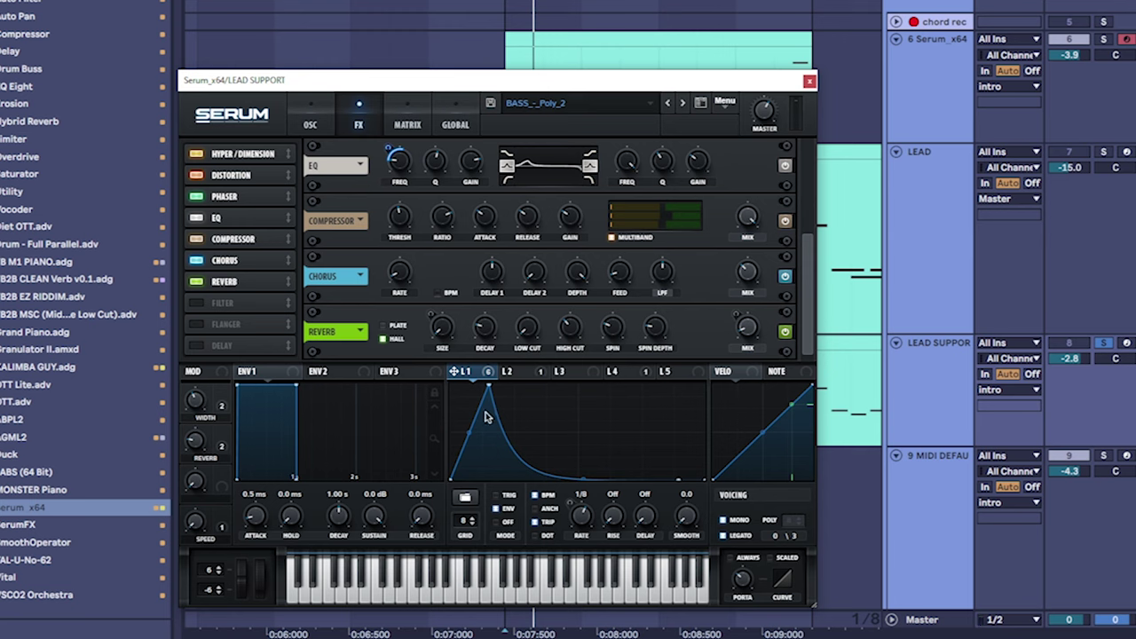
left_click(1102, 151)
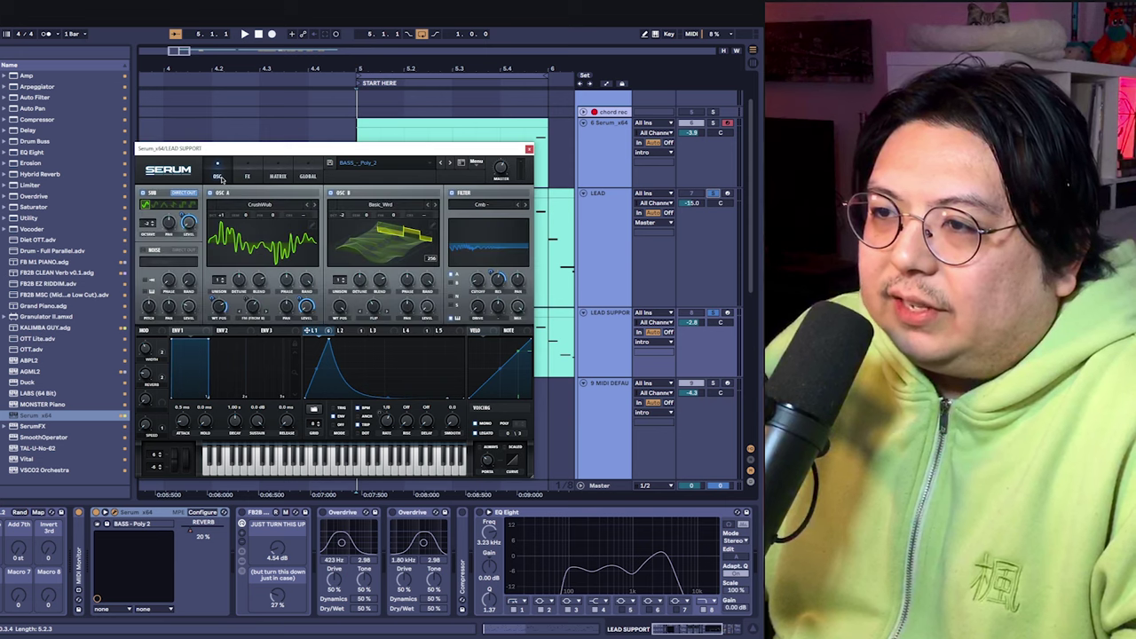
left_click(480, 515)
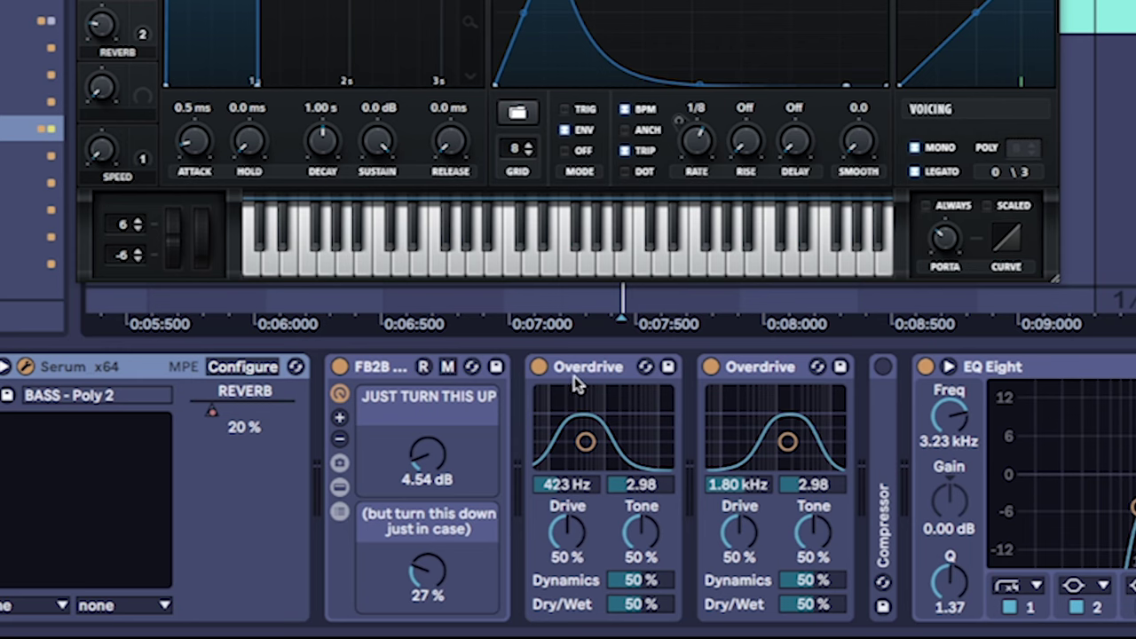
left_click(394, 377)
scroll(488, 530, "right", 5)
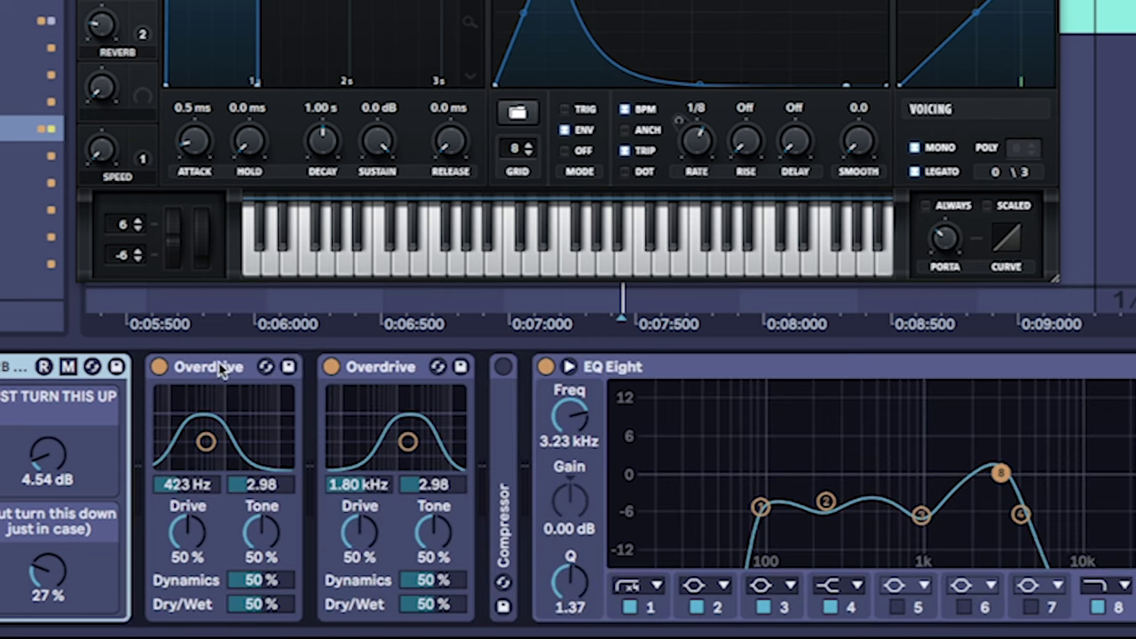
left_click(228, 367)
left_click(400, 373)
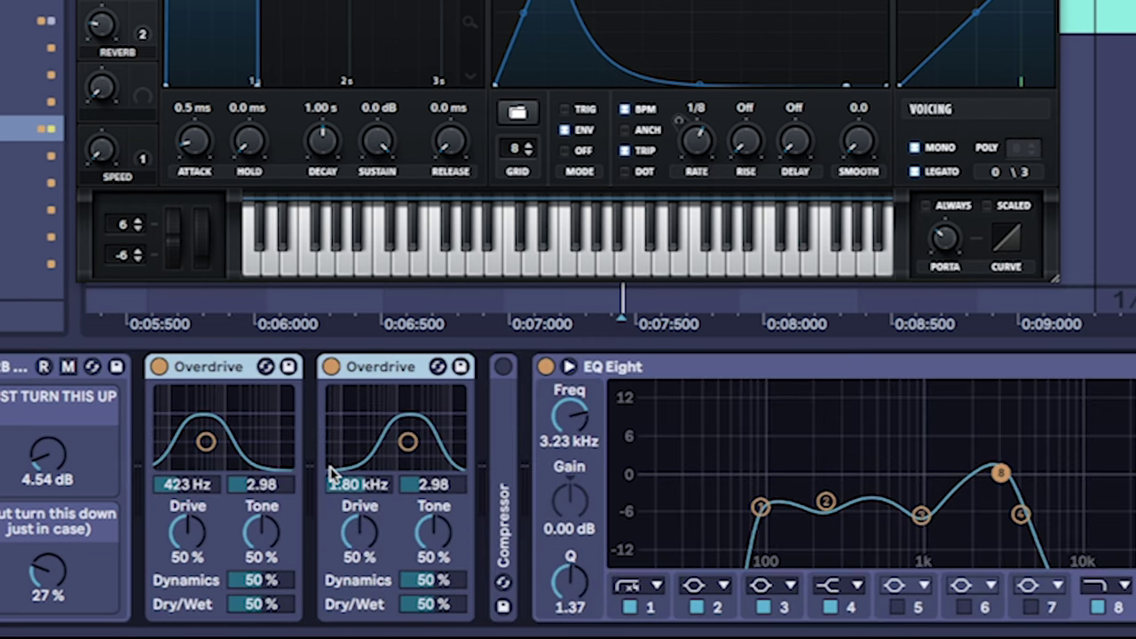
left_click(640, 371)
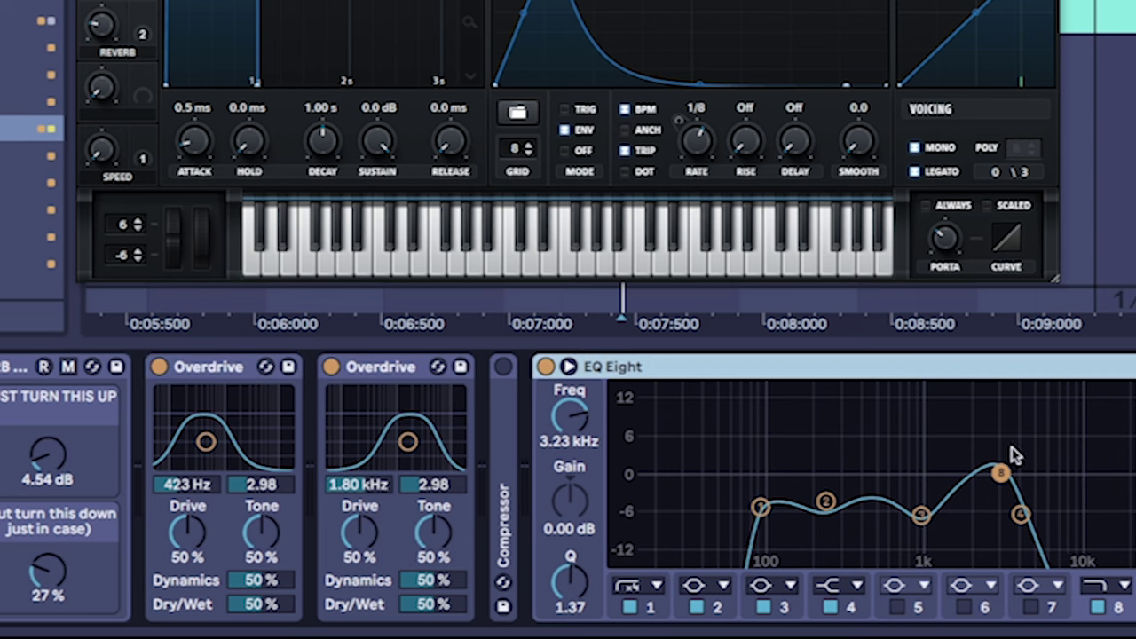
key("space")
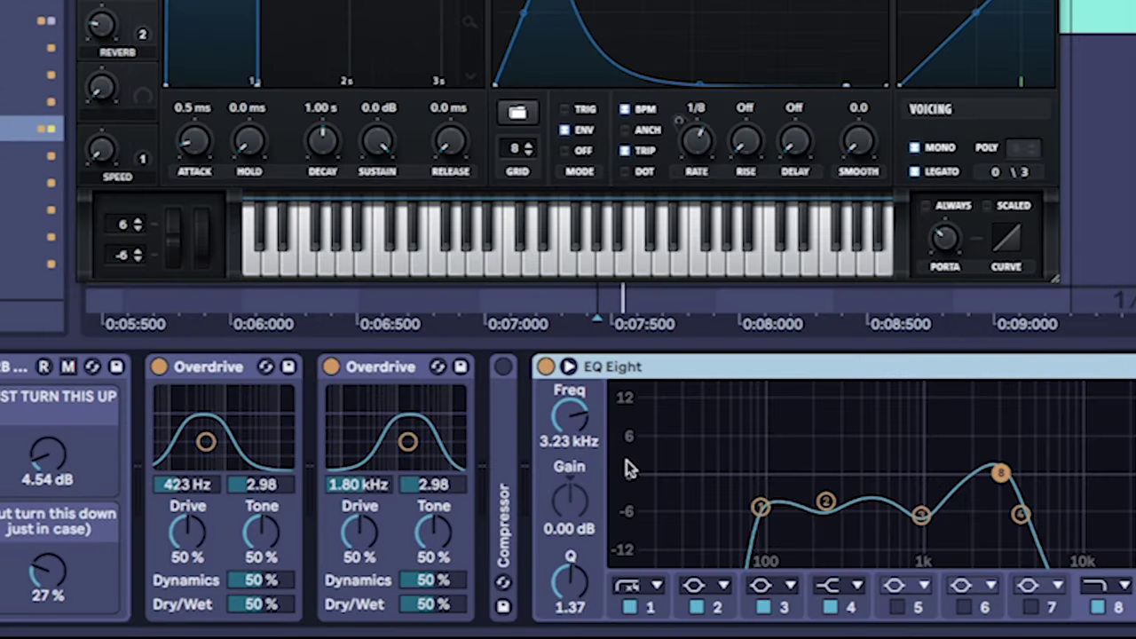
key("space")
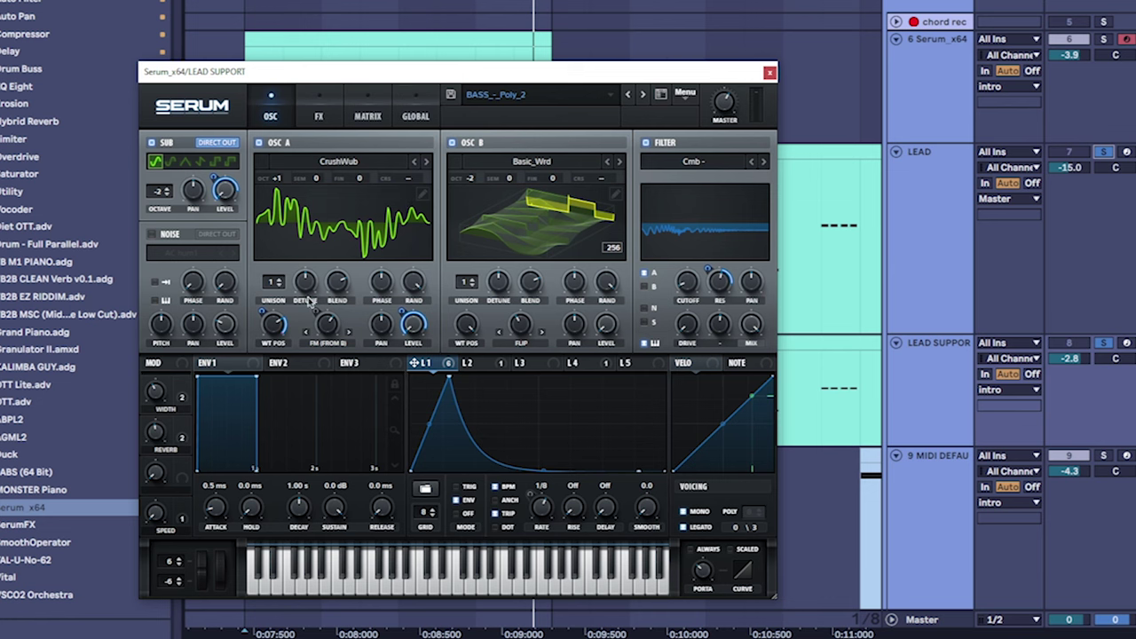
Review the LEAD SUPPORT patch's effects, return to its oscillator page, and reposition the Serum window
left_click(320, 116)
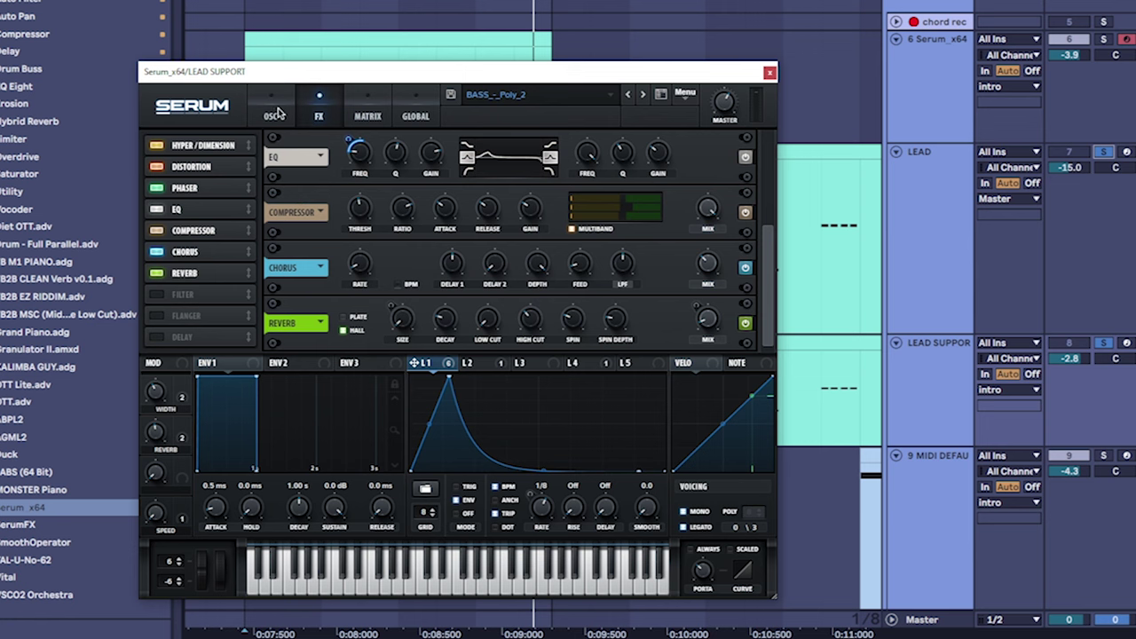
left_click(275, 113)
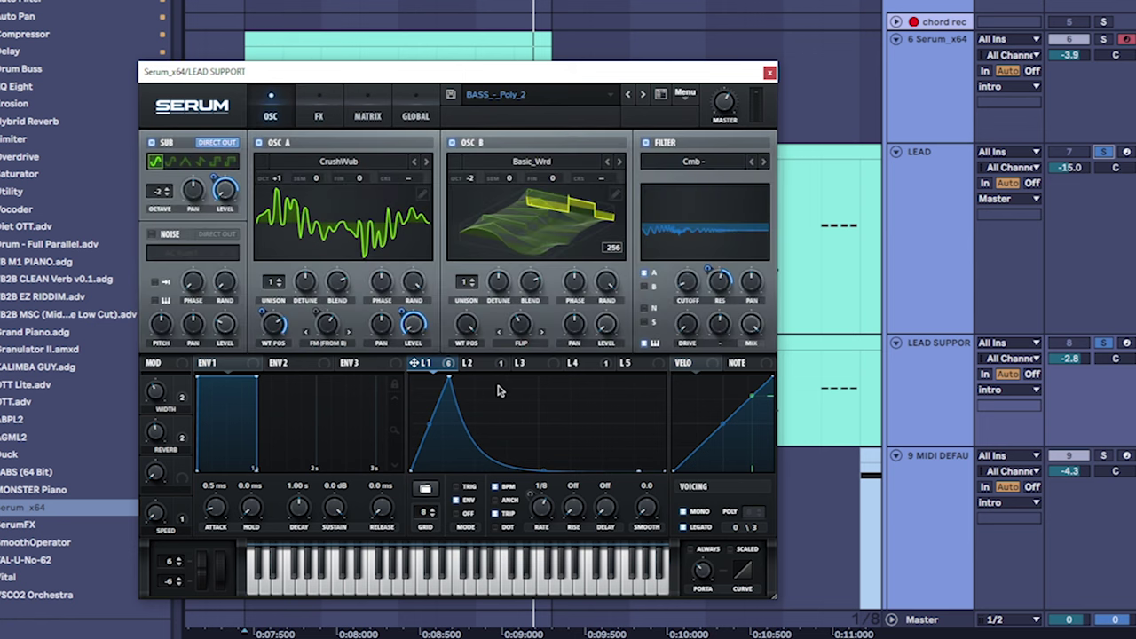
left_click_drag(424, 44, 519, 111)
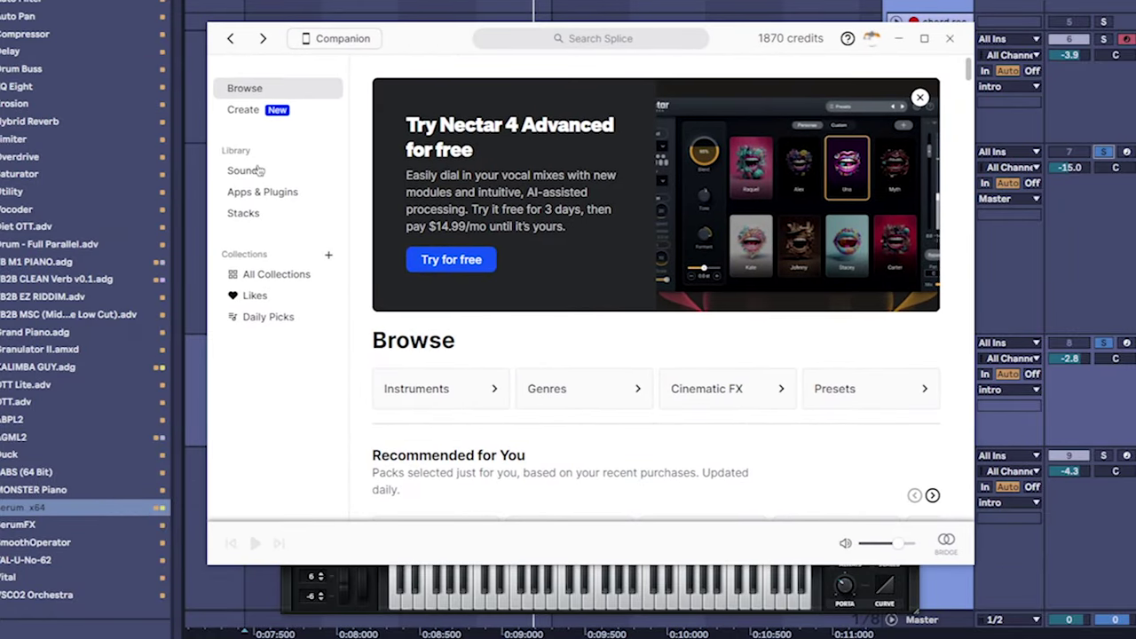
Show the saved Serum presets in Splice's Sounds library
left_click(245, 170)
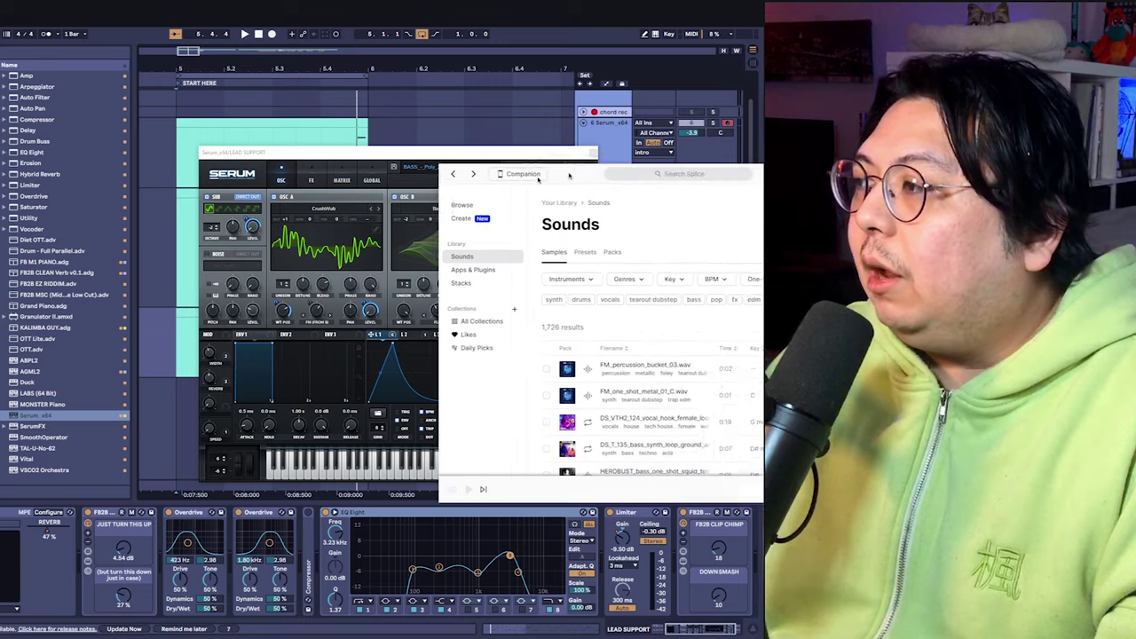
left_click_drag(571, 212, 164, 112)
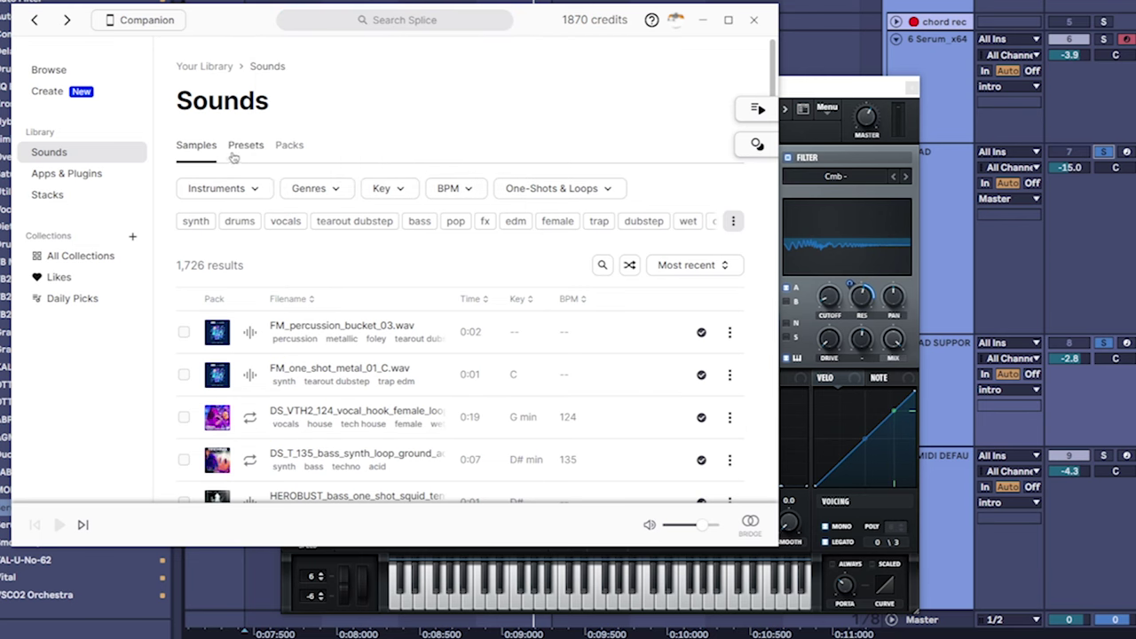
left_click(249, 151)
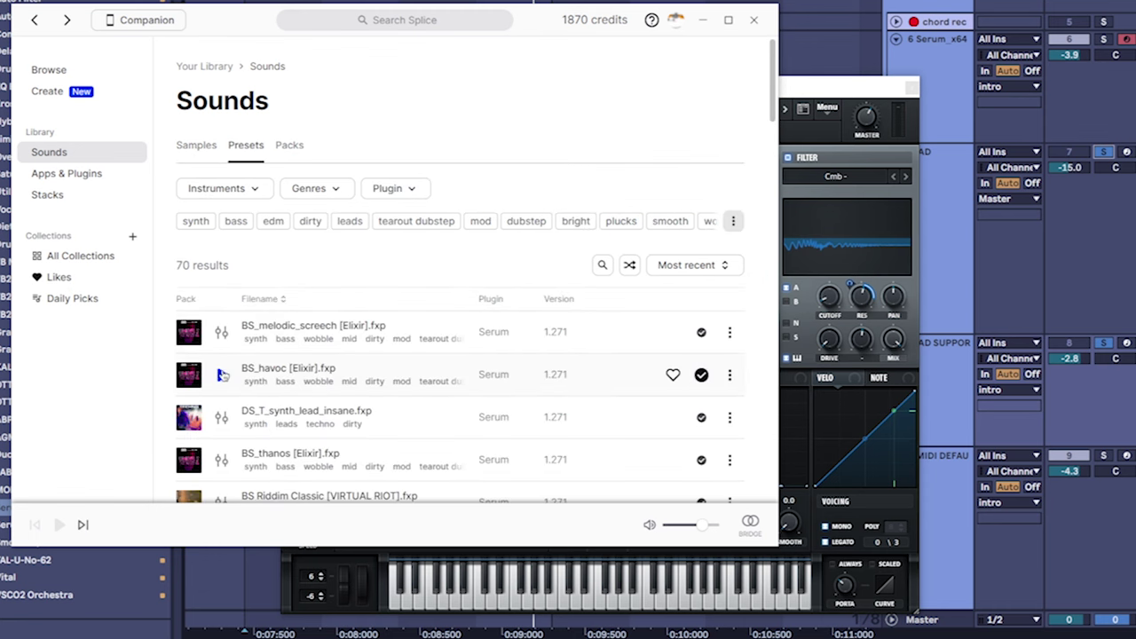
scroll(216, 293, "down", 5)
scroll(218, 178, "up", 2)
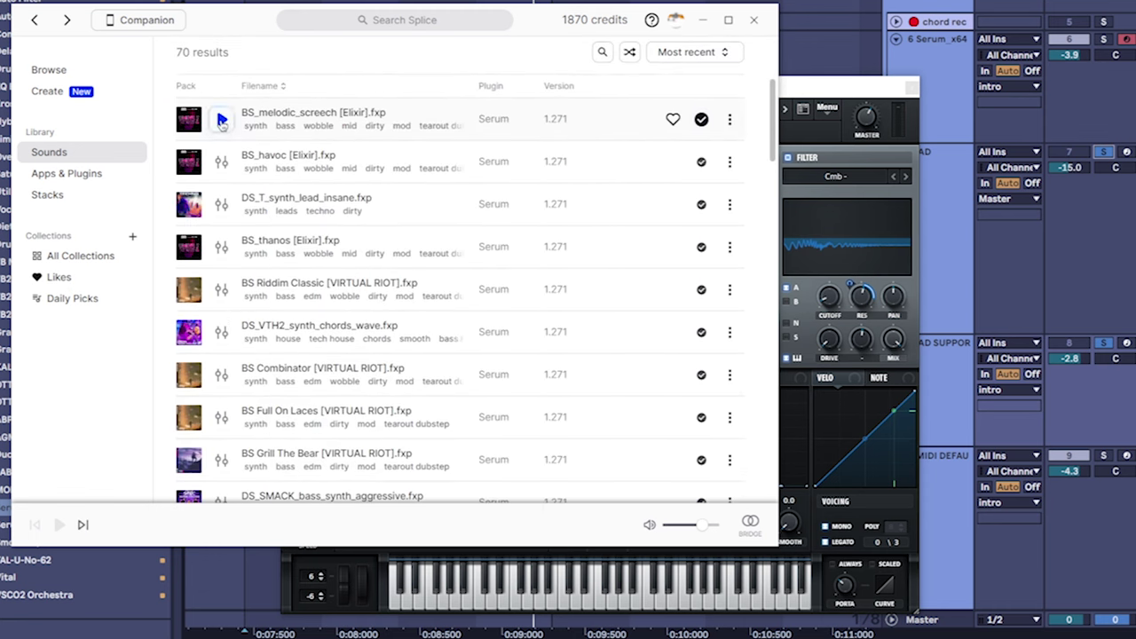
Preview BS_melodic_screech and open the Elixir preset pack it belongs to
left_click(221, 119)
left_click_drag(252, 32, 251, 96)
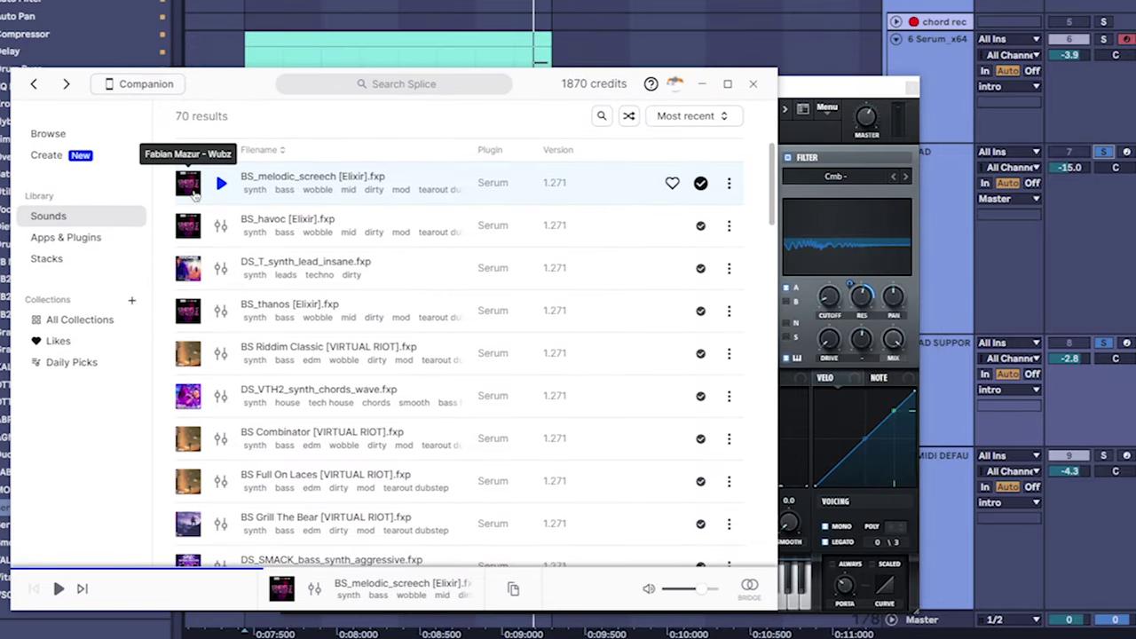
left_click_drag(206, 87, 293, 80)
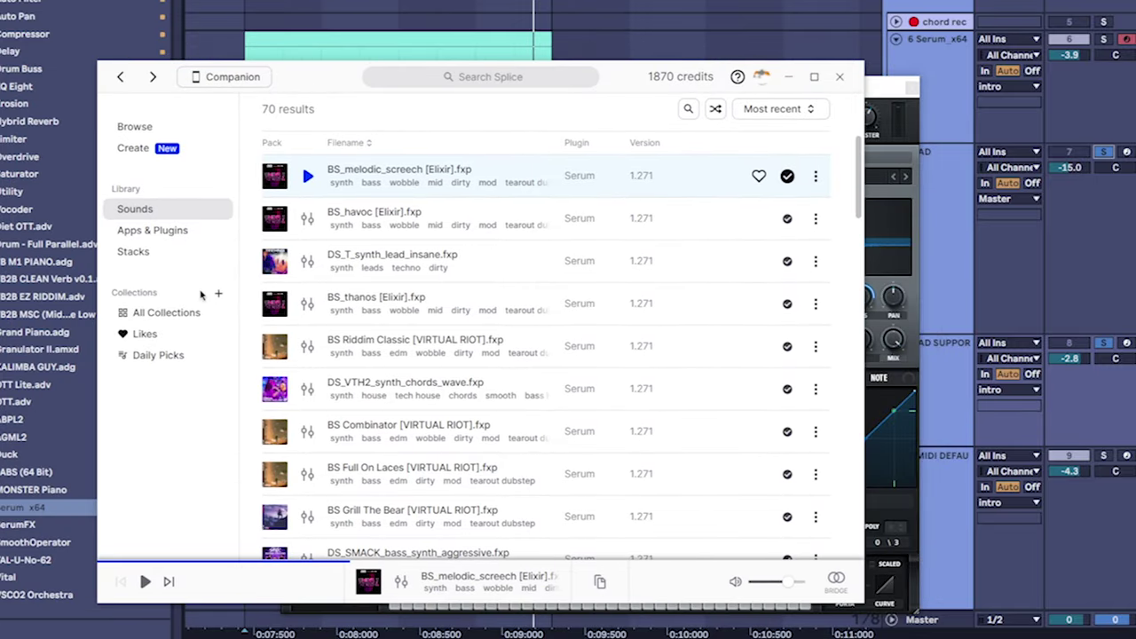
left_click_drag(312, 81, 340, 89)
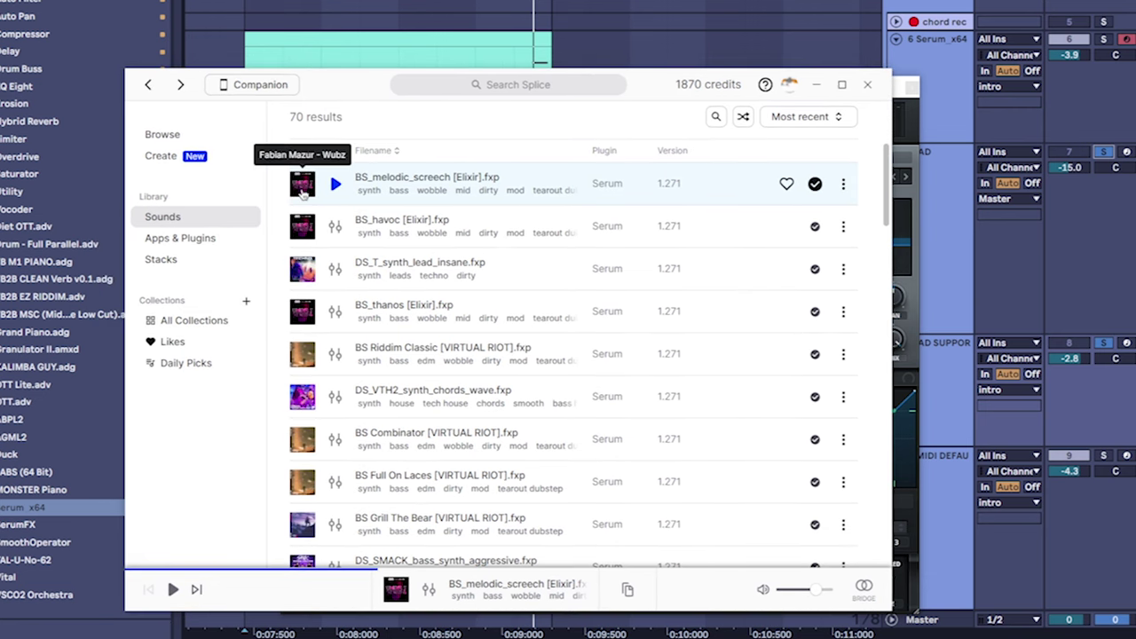
left_click(303, 181)
List the liked presets in Splice, showing wurli_watermill and keys_aero
scroll(426, 328, "down", 3)
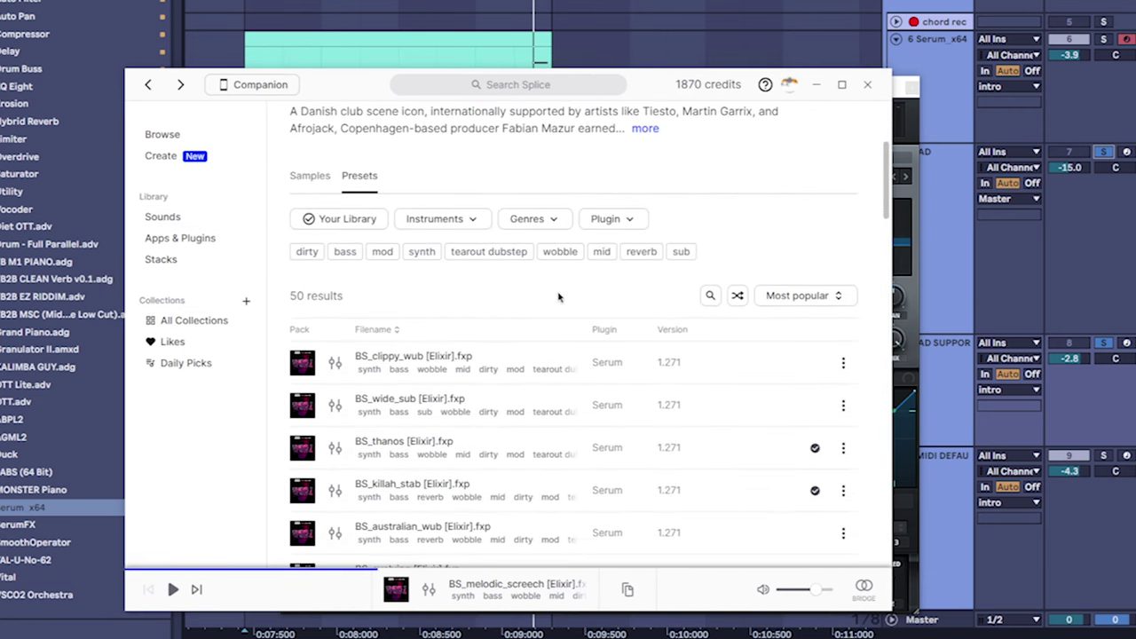
scroll(551, 302, "up", 1)
scroll(461, 225, "down", 3)
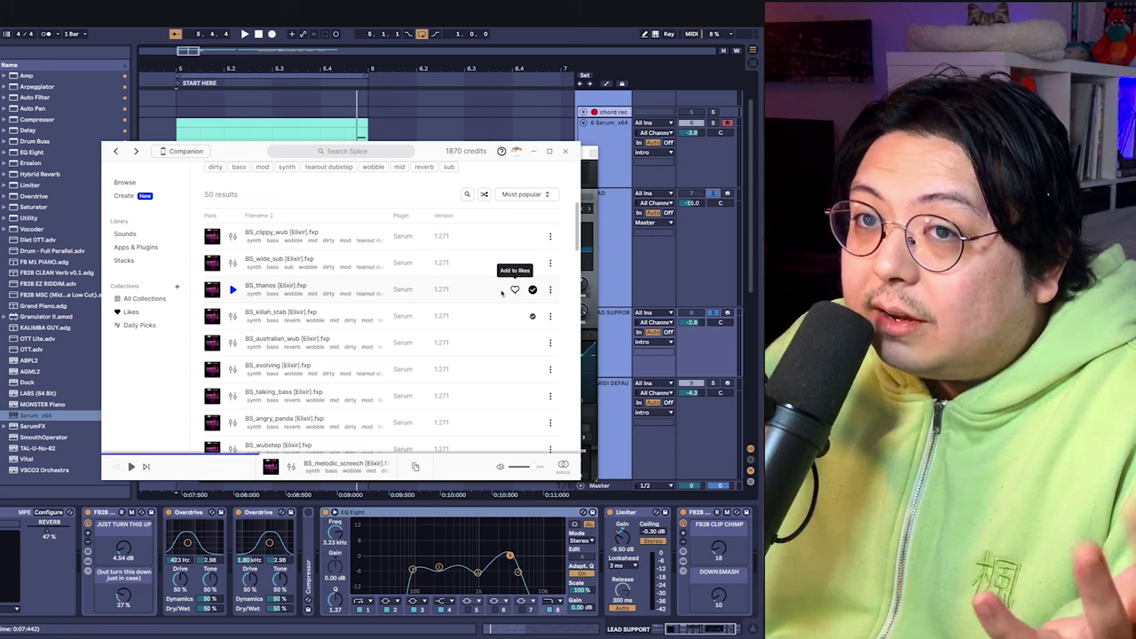
scroll(217, 306, "down", 1)
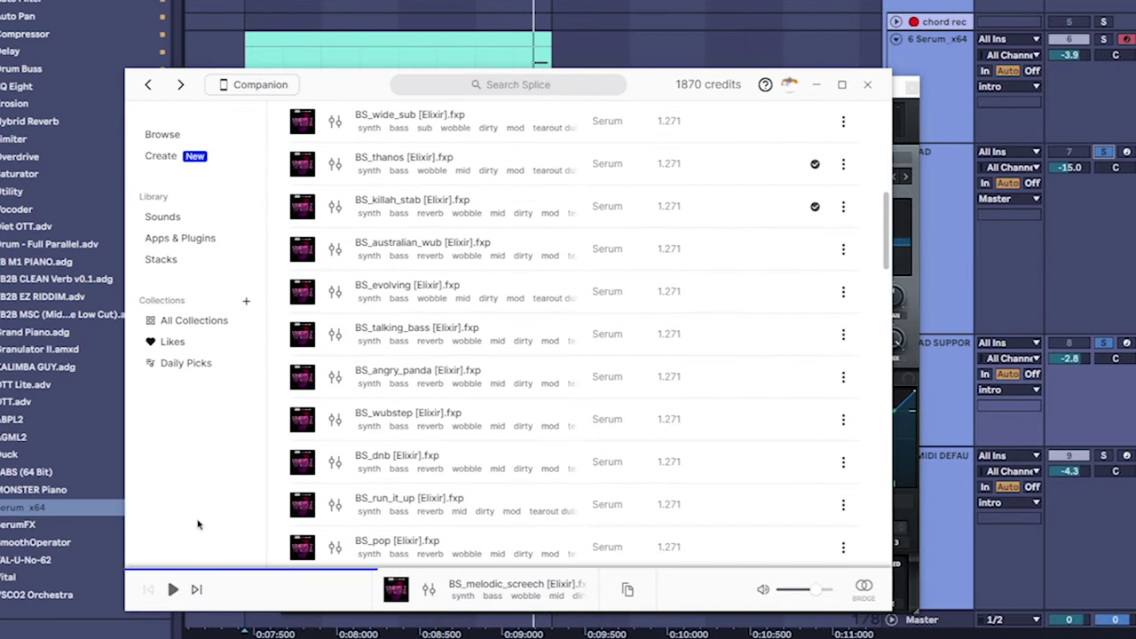
left_click(190, 345)
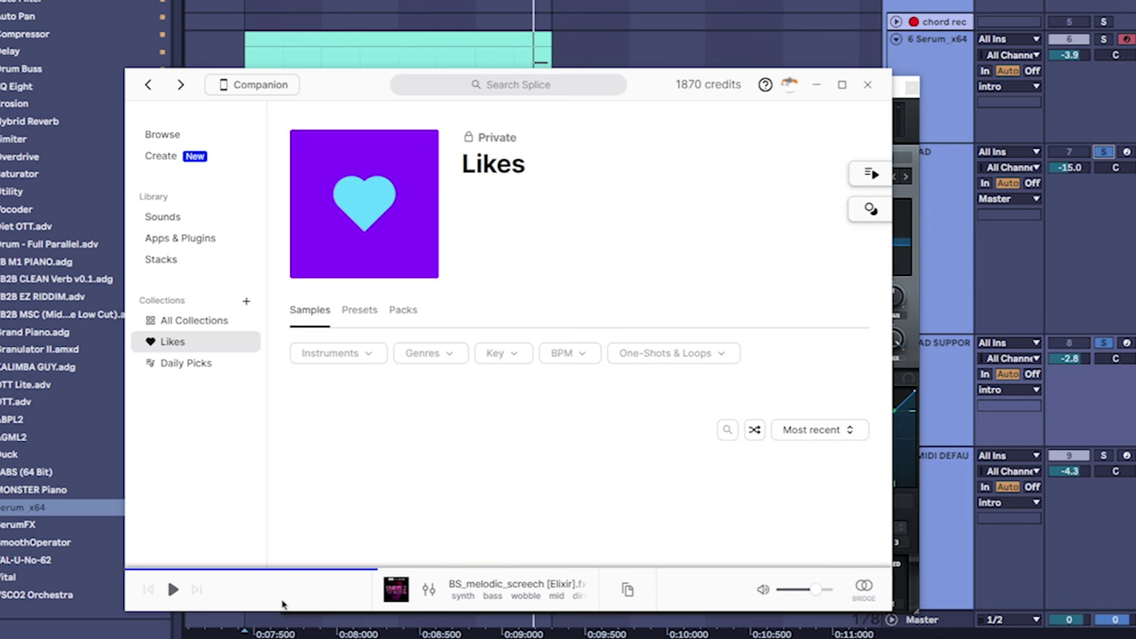
left_click(360, 310)
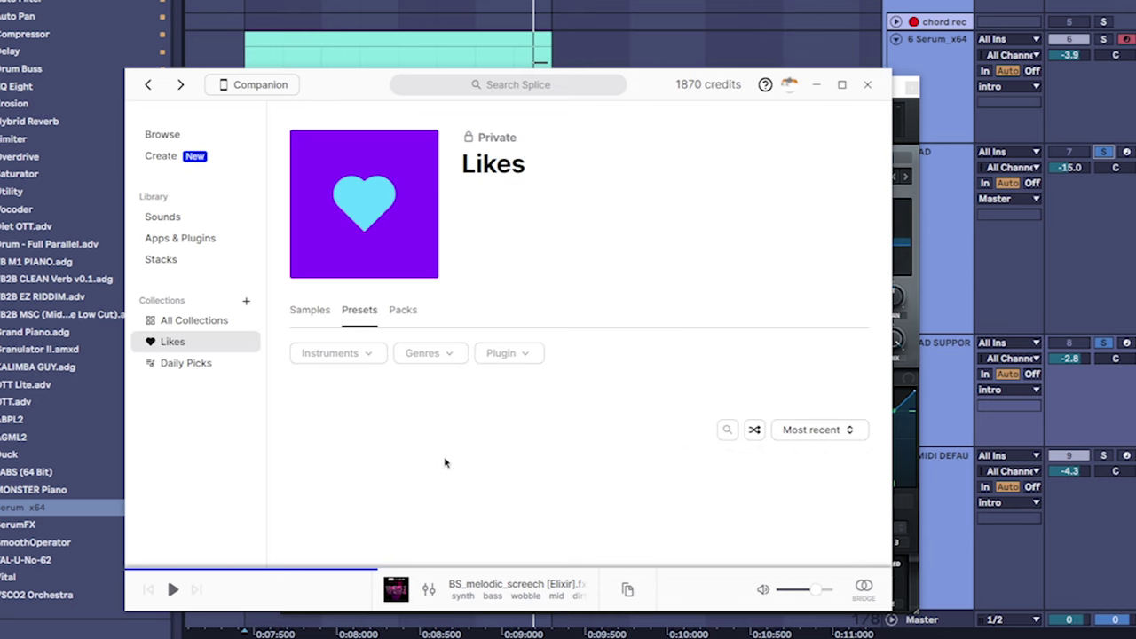
Preview keys_aero, then move Splice aside to uncover Serum
scroll(376, 364, "down", 1)
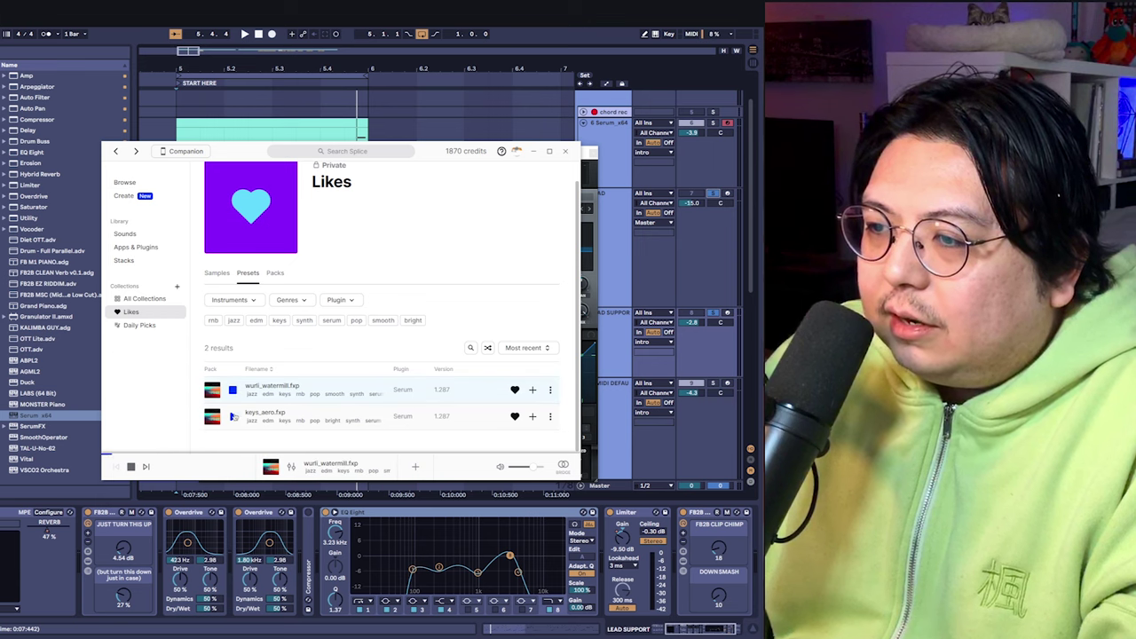
left_click(233, 416)
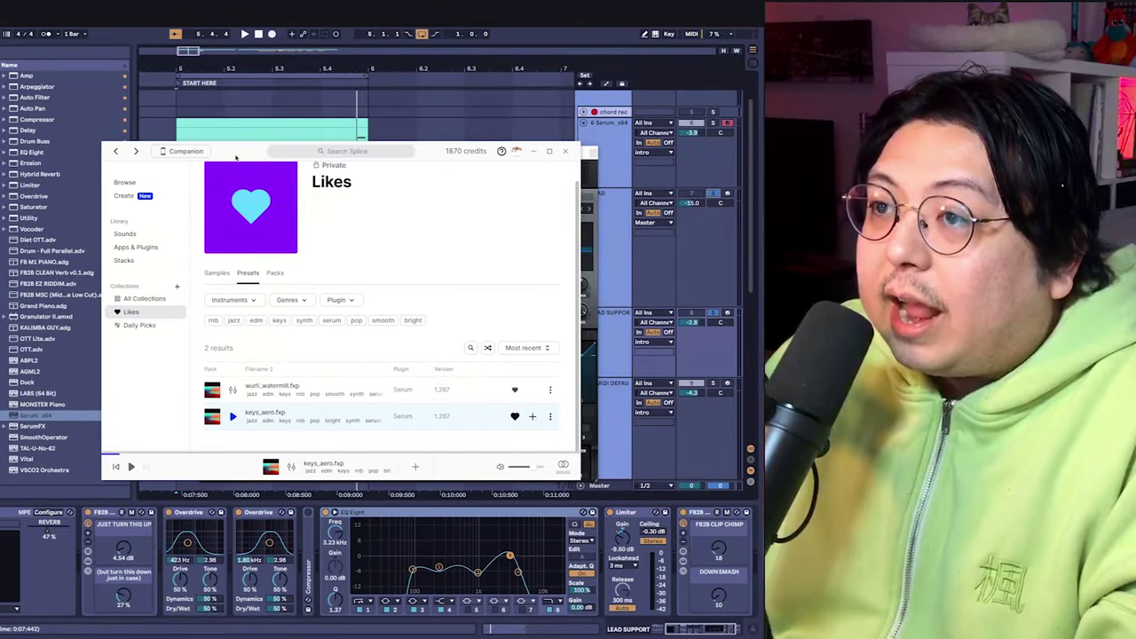
left_click_drag(254, 153, 596, 163)
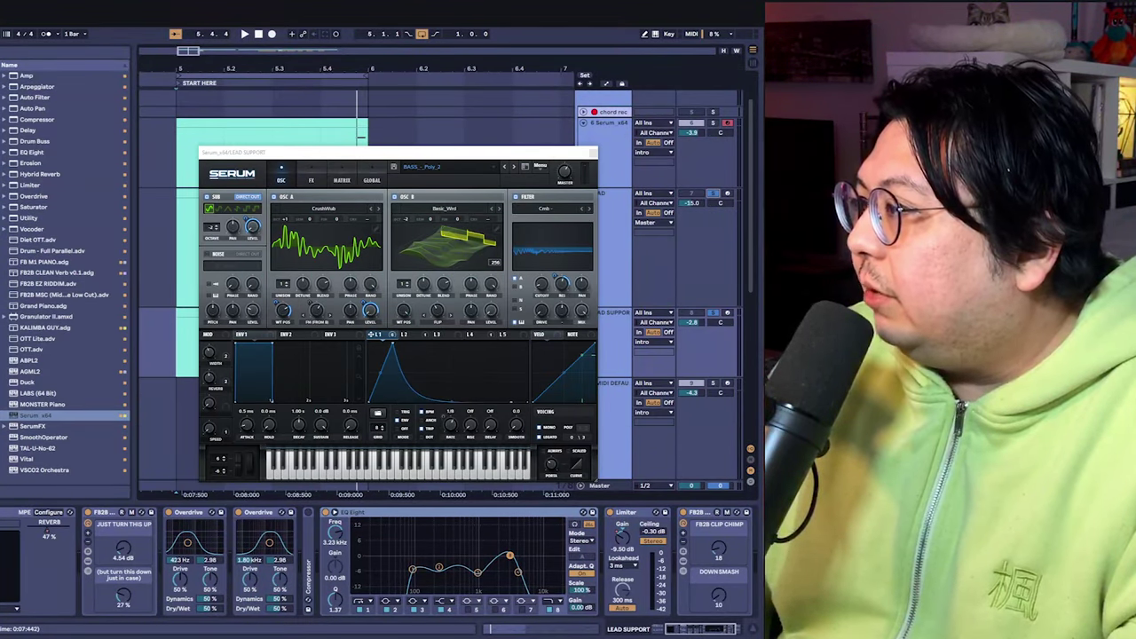
Load BS_melodic_screech [Elixir] into Serum, review its matrix routings, and view its FX chain
left_click_drag(574, 417, 296, 255)
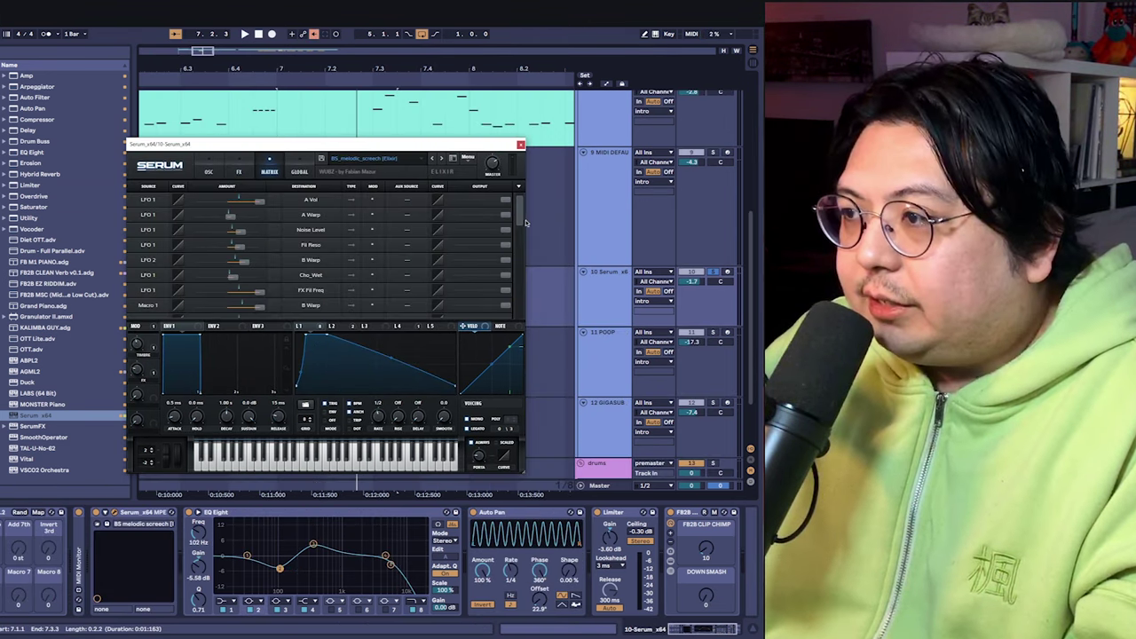
scroll(320, 257, "down", 4)
scroll(525, 236, "up", 2)
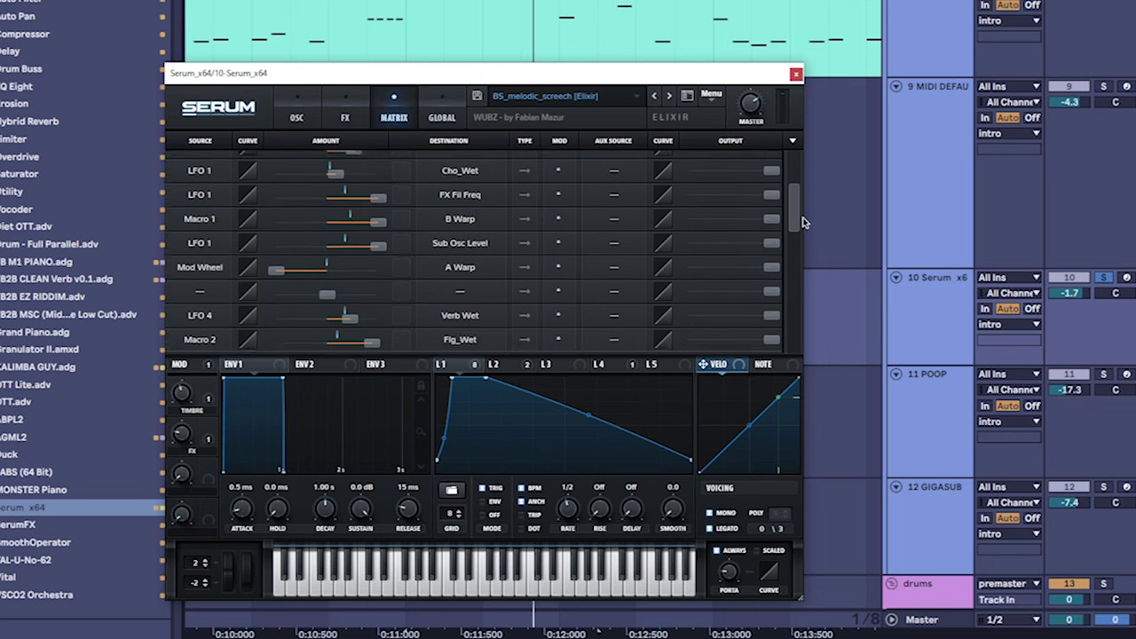
left_click_drag(804, 222, 803, 187)
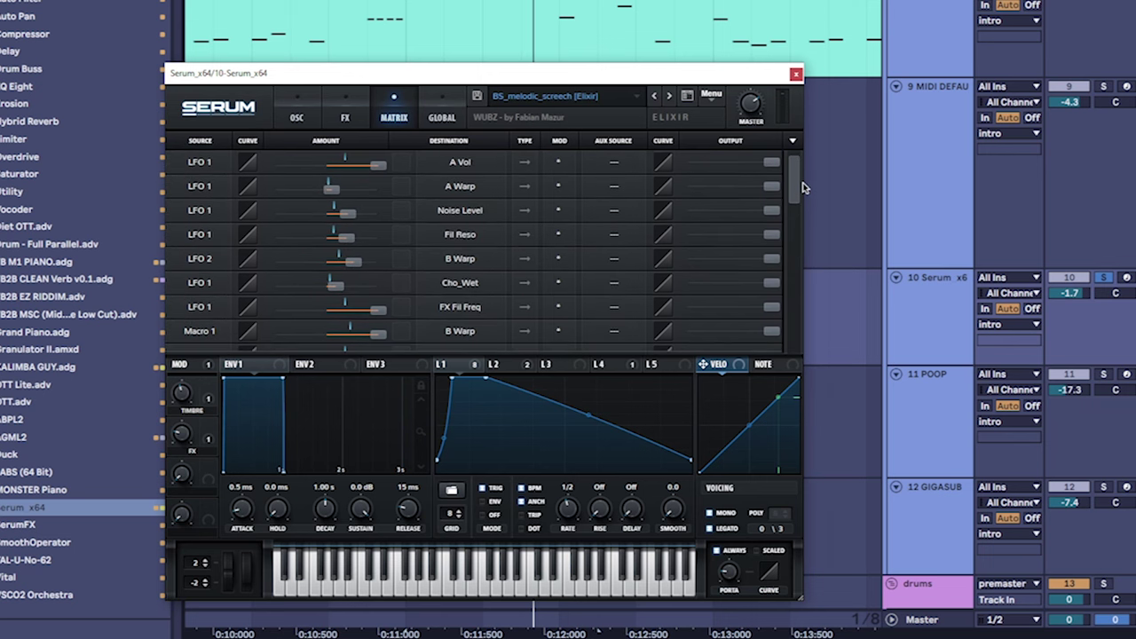
scroll(797, 215, "down", 2)
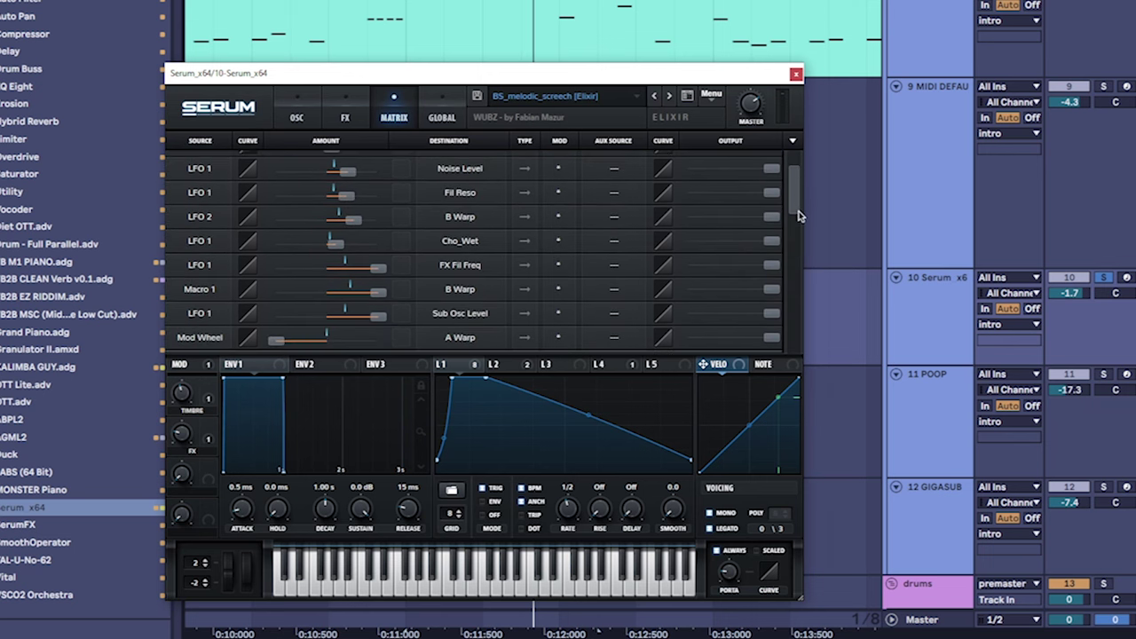
left_click_drag(798, 216, 804, 180)
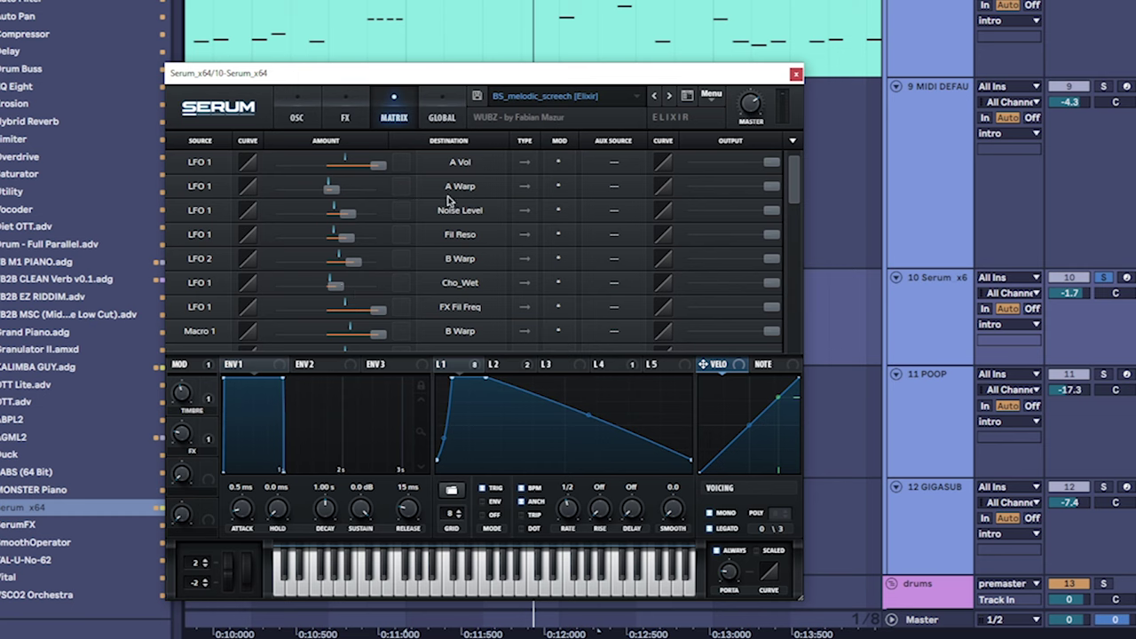
left_click(345, 118)
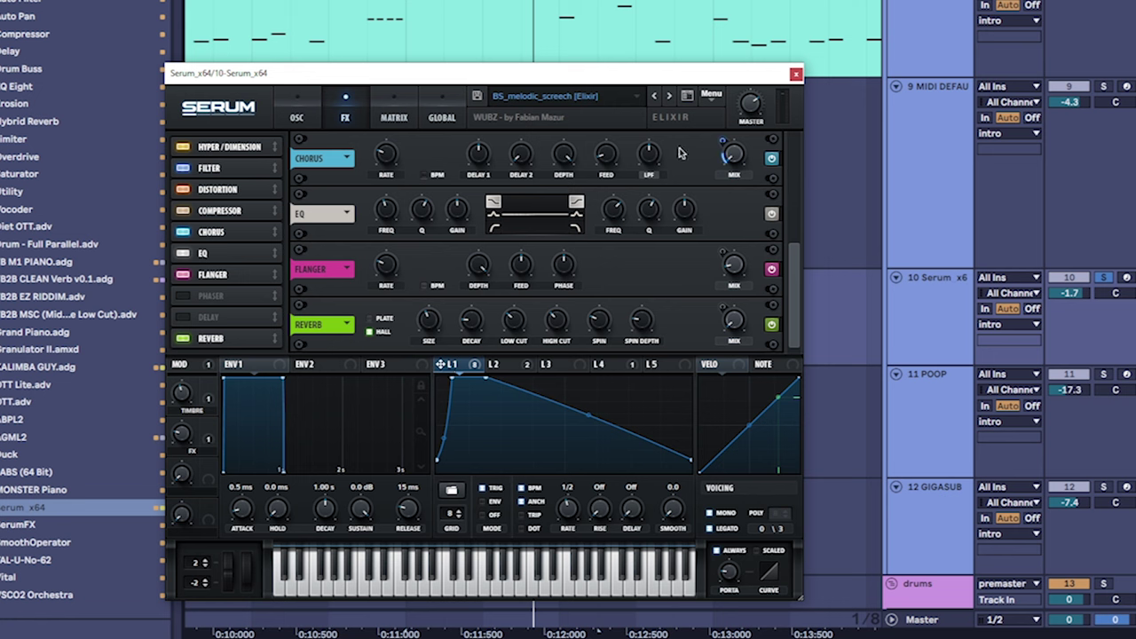
scroll(781, 195, "up", 5)
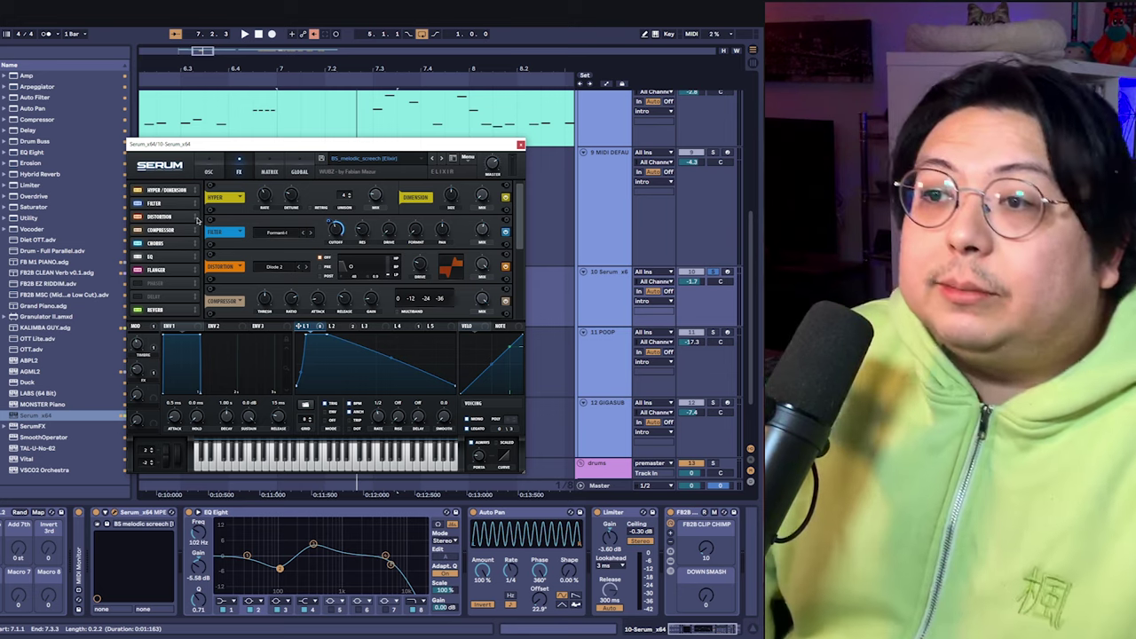
Return to the oscillator page with Prime and Jno wavetables and reposition the Serum window
left_click(297, 117)
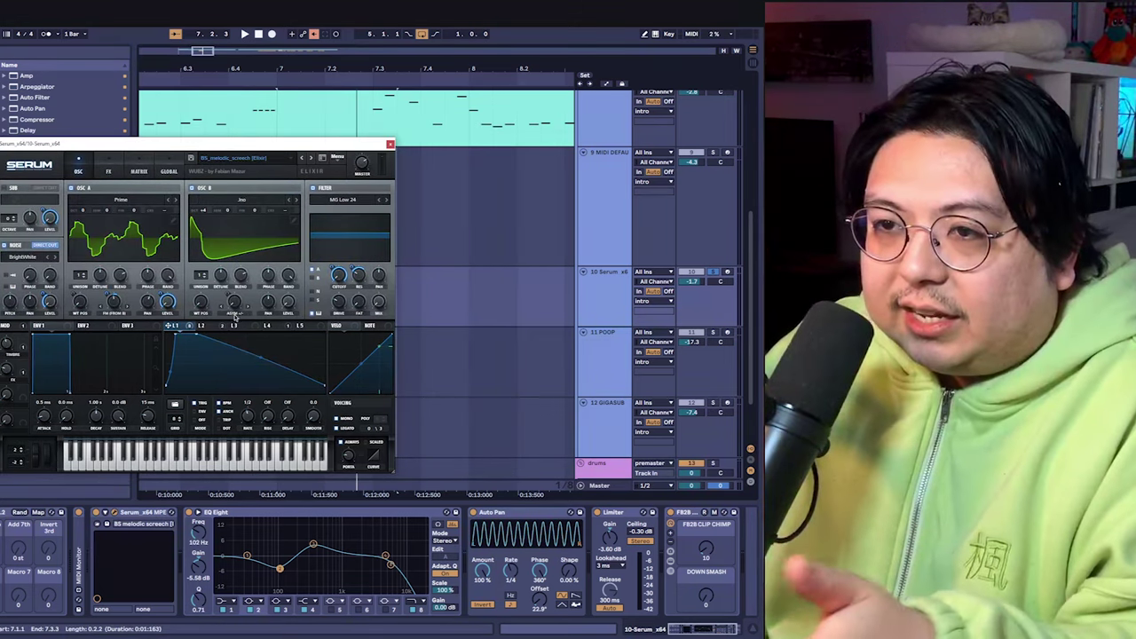
left_click_drag(165, 143, 192, 153)
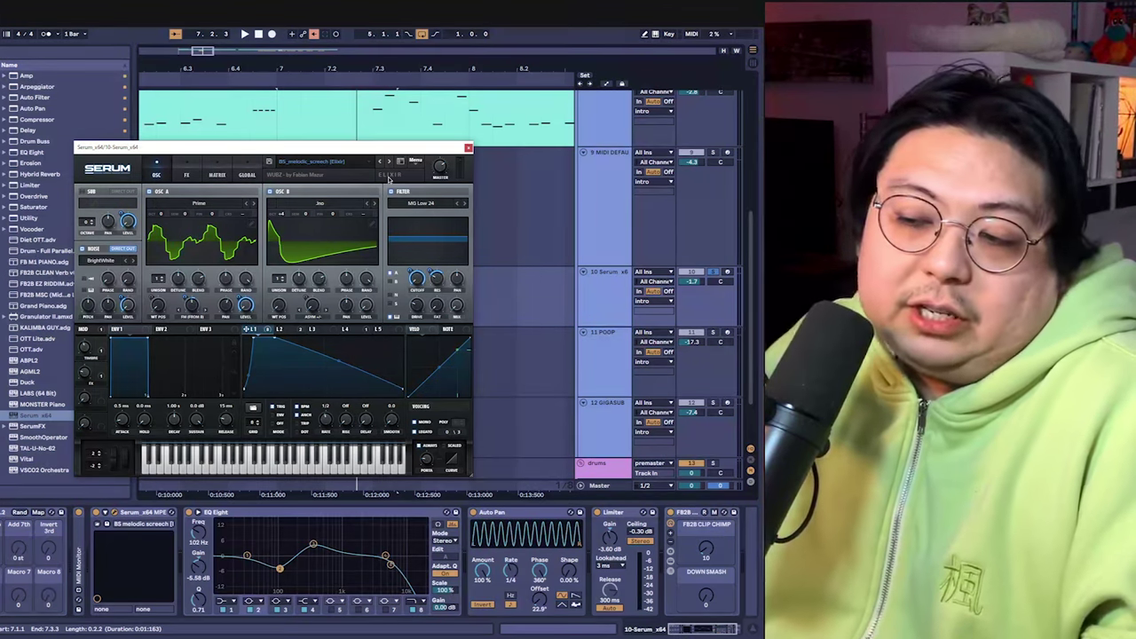
left_click_drag(175, 152, 281, 118)
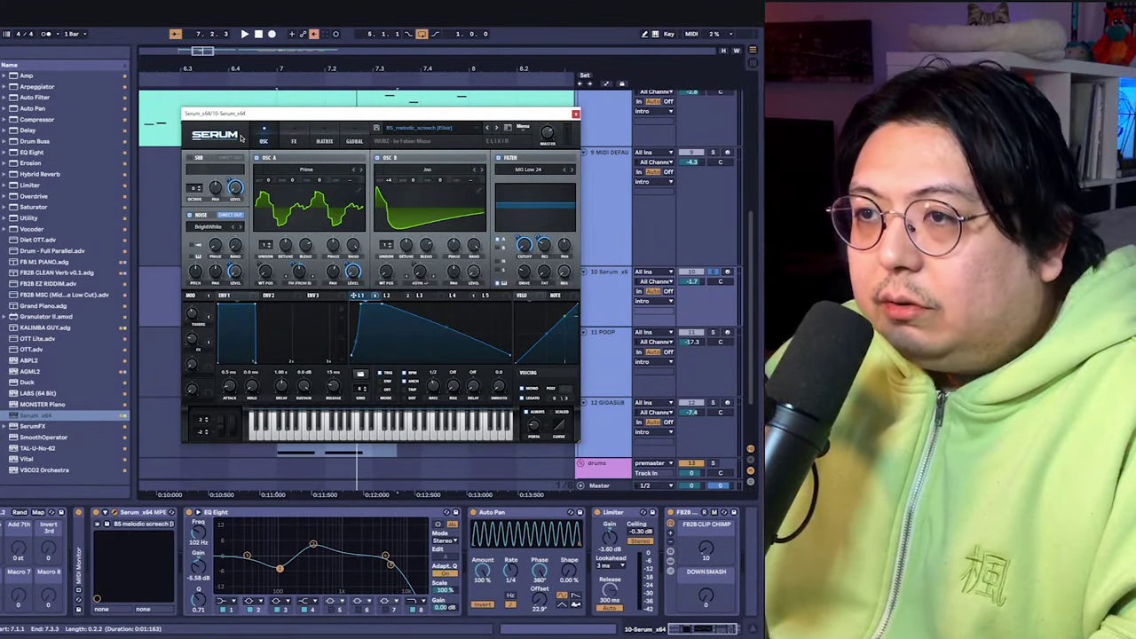
left_click_drag(181, 118, 241, 118)
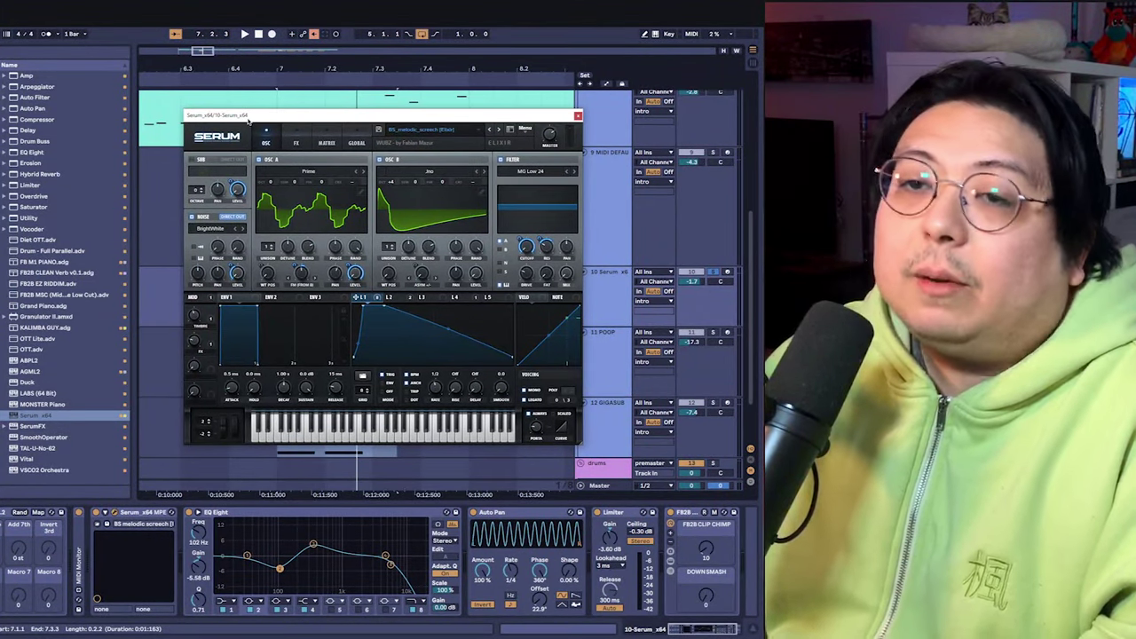